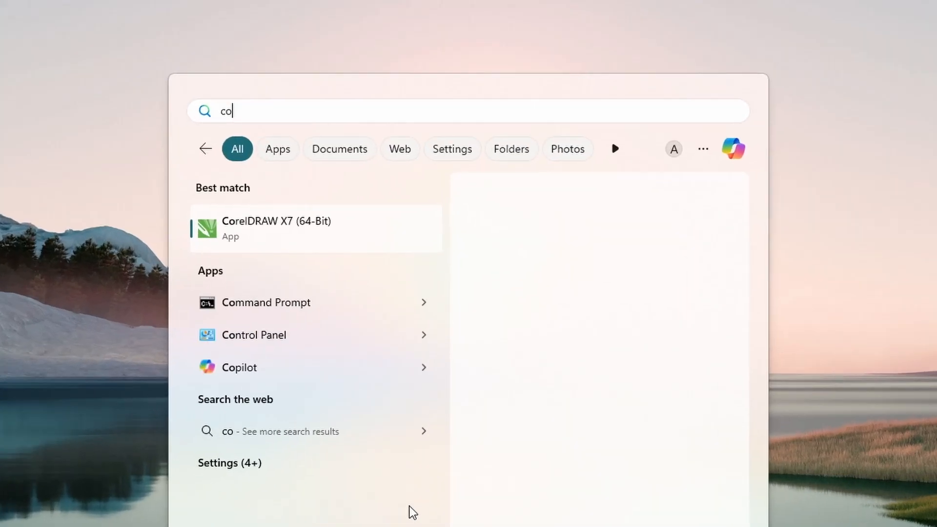
Step: Launch CorelDRAW X7 and create a new A4 portrait document with the default settings
key(Return)
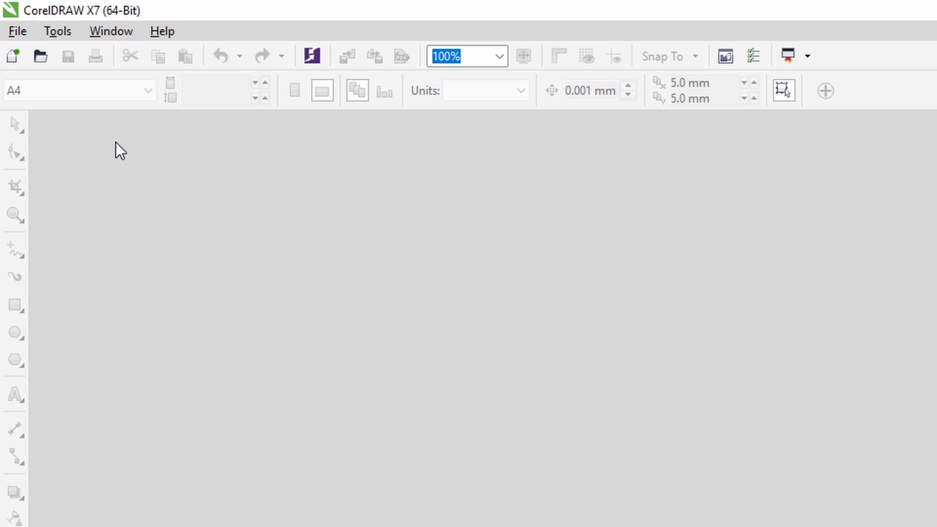
click(18, 31)
click(75, 53)
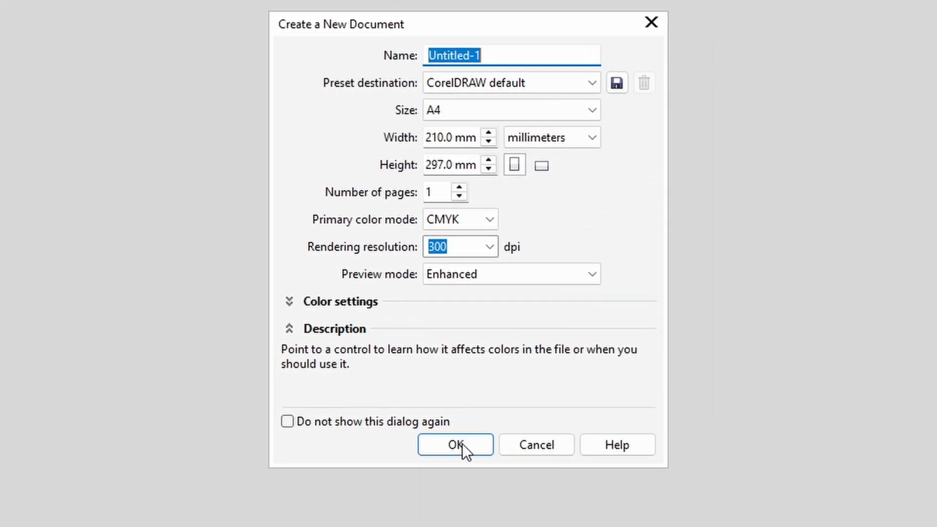
click(461, 445)
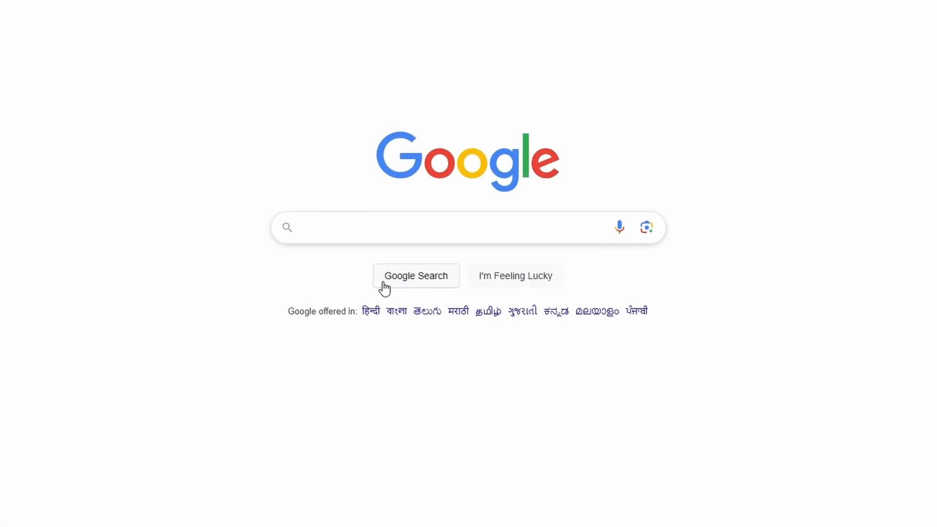
Step: Search Google for "instagram story size" and highlight the recommended pixel dimensions in the answer
click(328, 233)
text(insta)
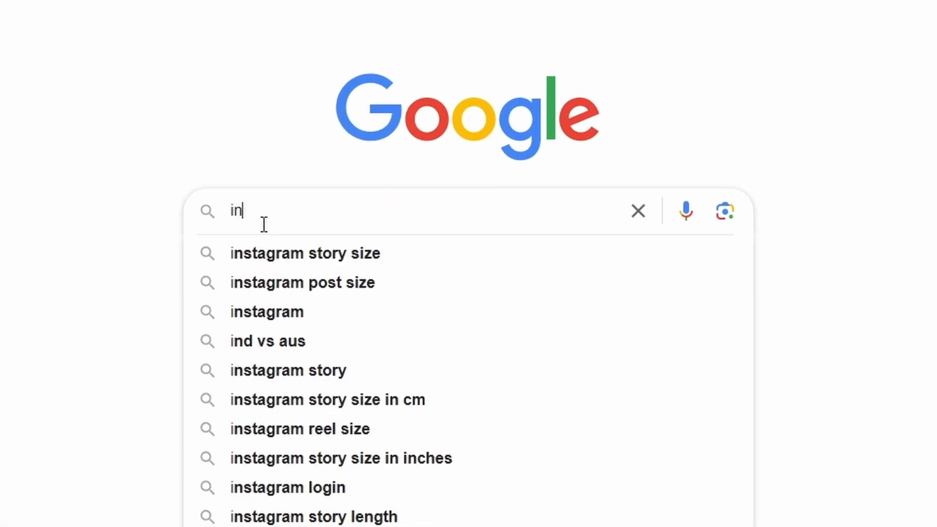
text(gram story size)
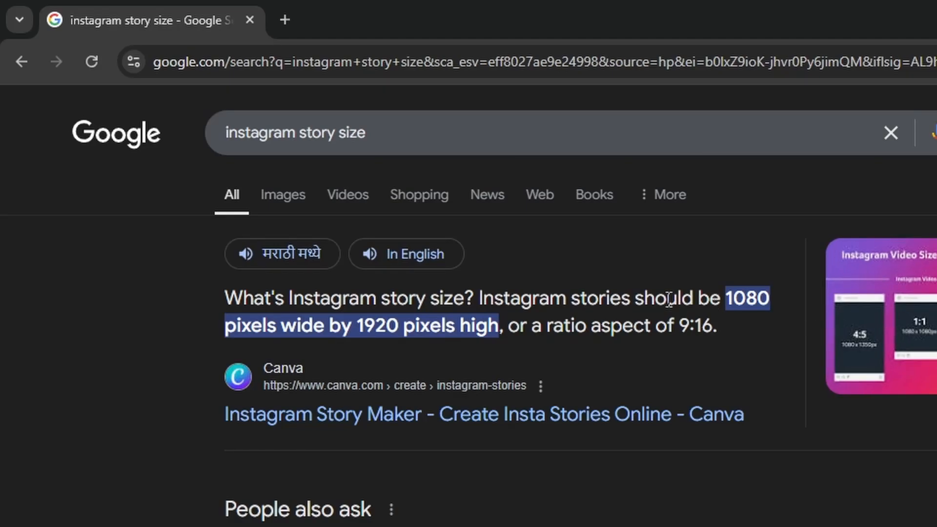
drag(200, 35, 270, 84)
drag(737, 345, 499, 326)
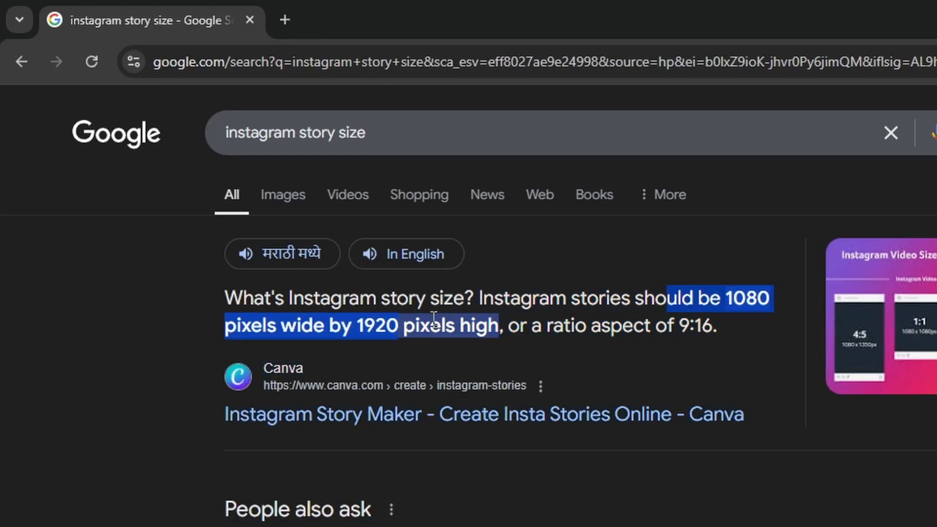
click(532, 363)
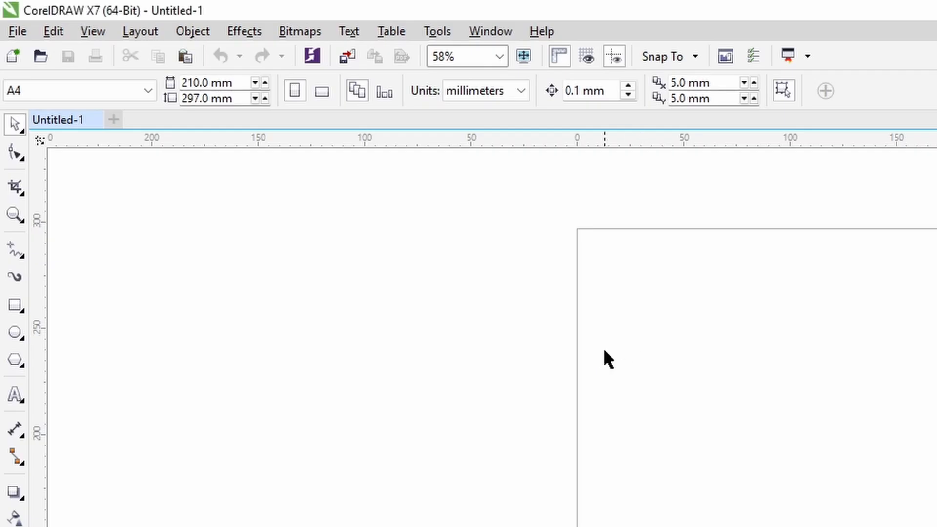
Step: Back in CorelDRAW, set the document units to pixels and draw a rectangle about 1,528 by 1,241 px on the page
click(507, 90)
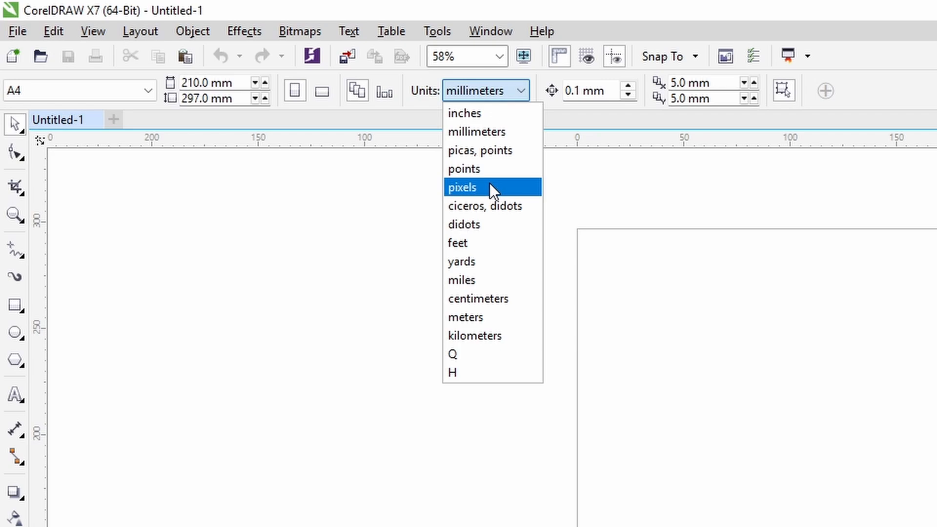
click(482, 186)
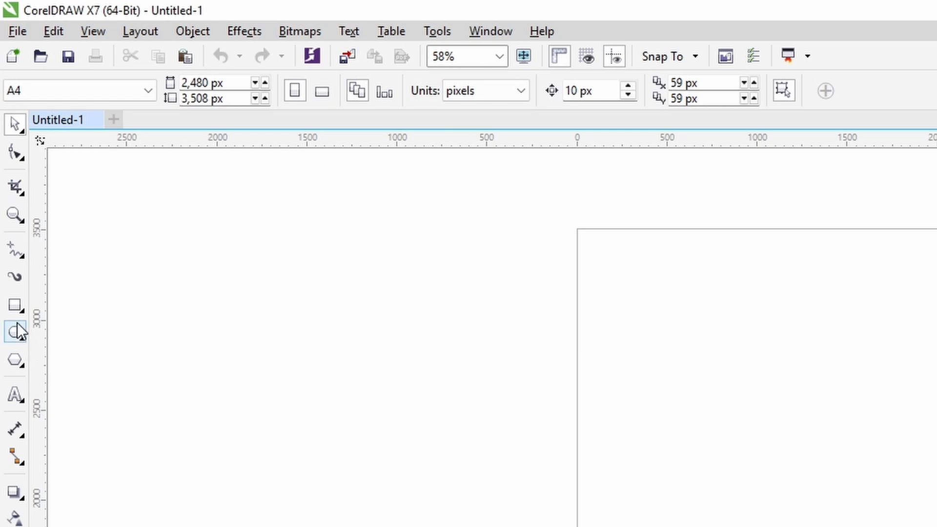
click(16, 303)
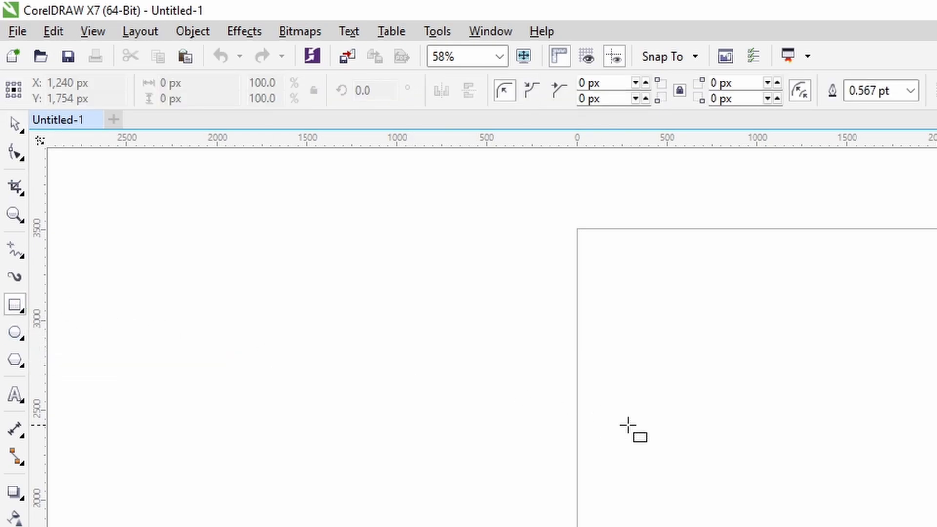
drag(642, 327, 458, 275)
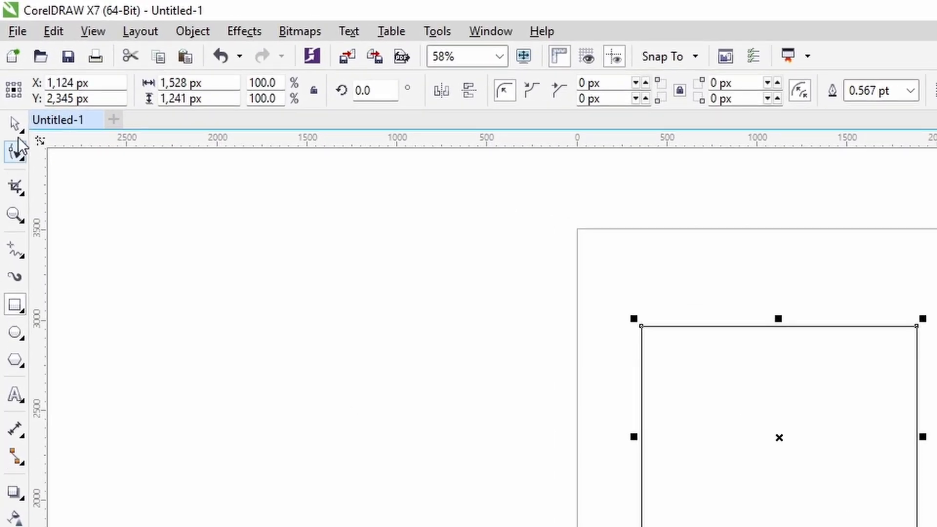
Step: Set the rectangle's size to 1080 px wide and 1920 px high
click(15, 125)
click(211, 82)
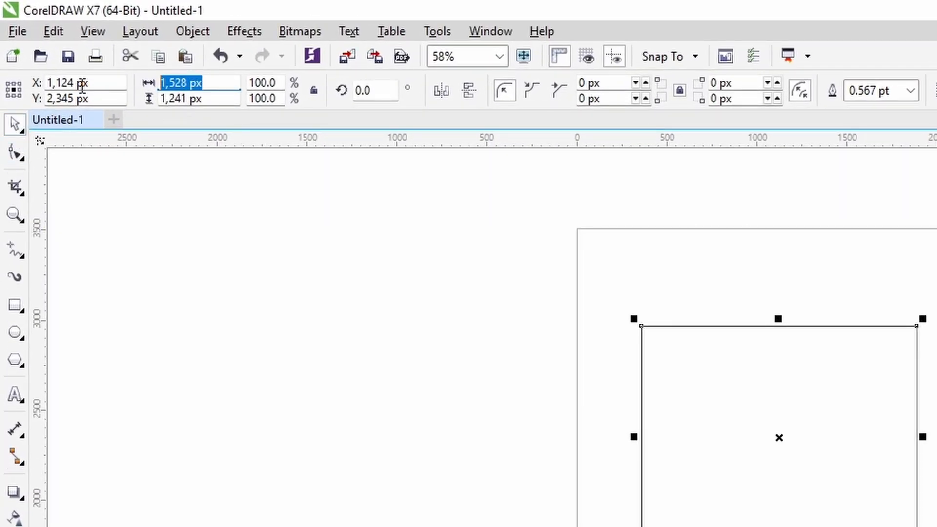
text(1080)
key(Tab)
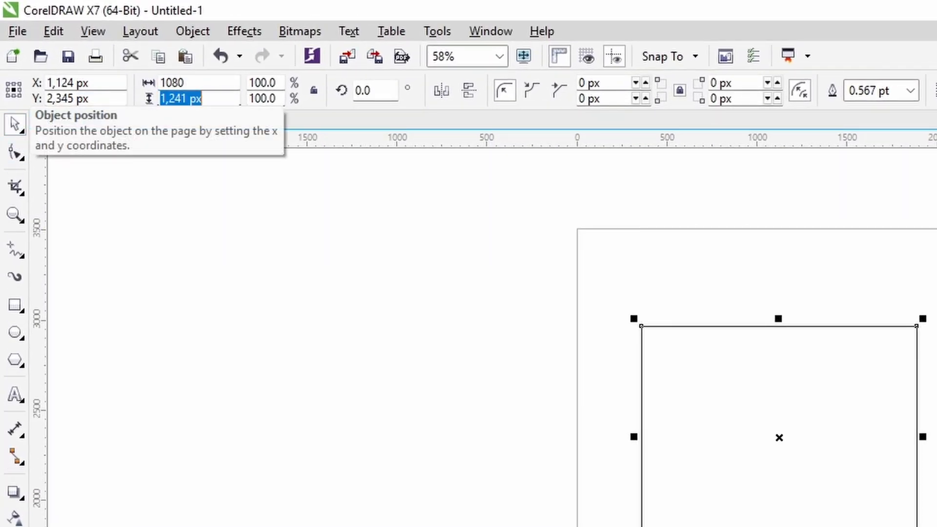
text(1920)
key(Return)
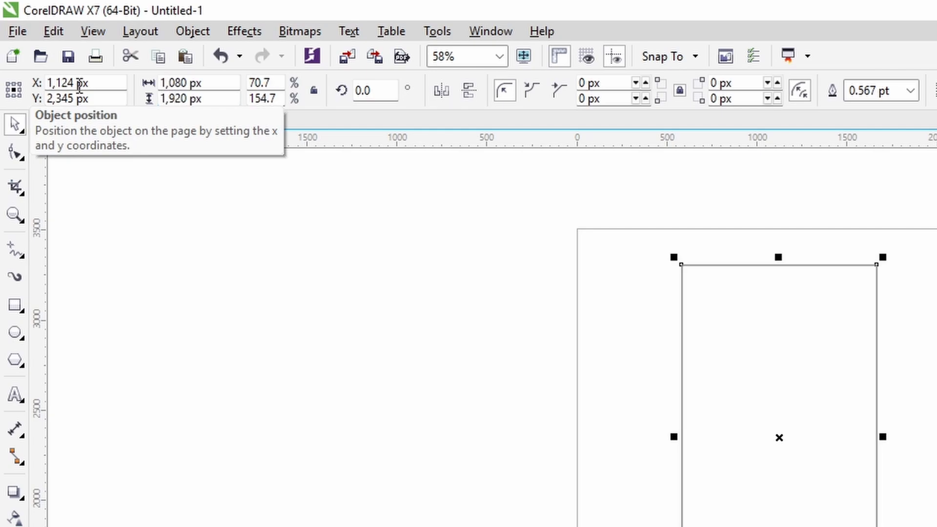
Step: Move the rectangle so its centre sits at about X 983 px, Y 2,198 px on the page, and deselect it
drag(713, 330, 747, 412)
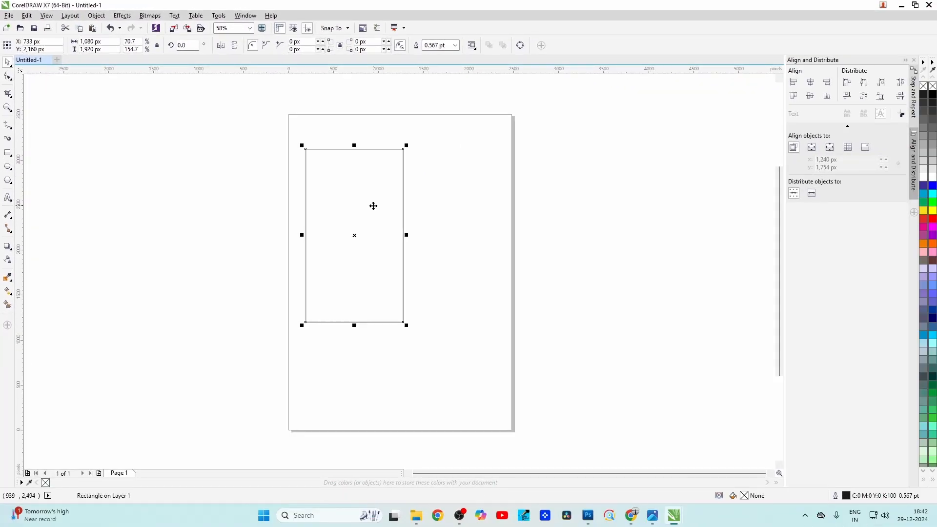
drag(373, 206, 391, 199)
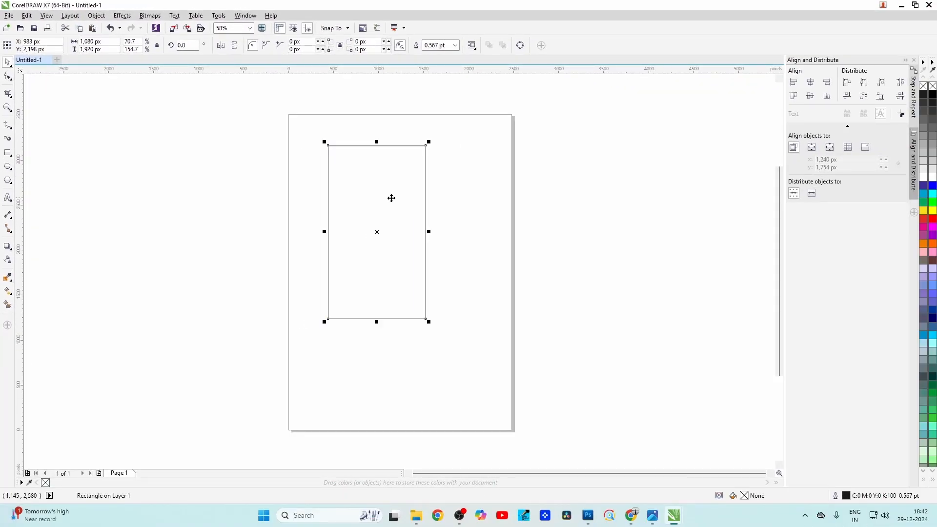
click(270, 191)
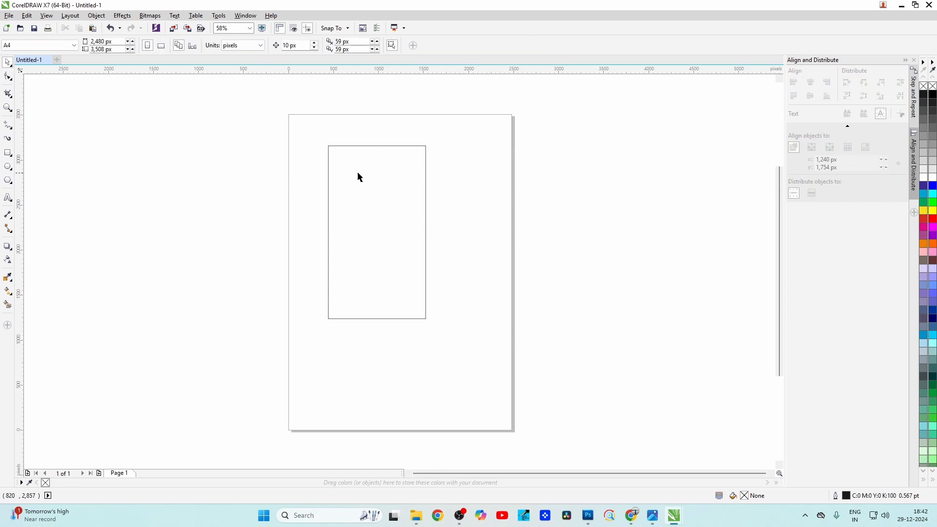
drag(380, 190, 331, 174)
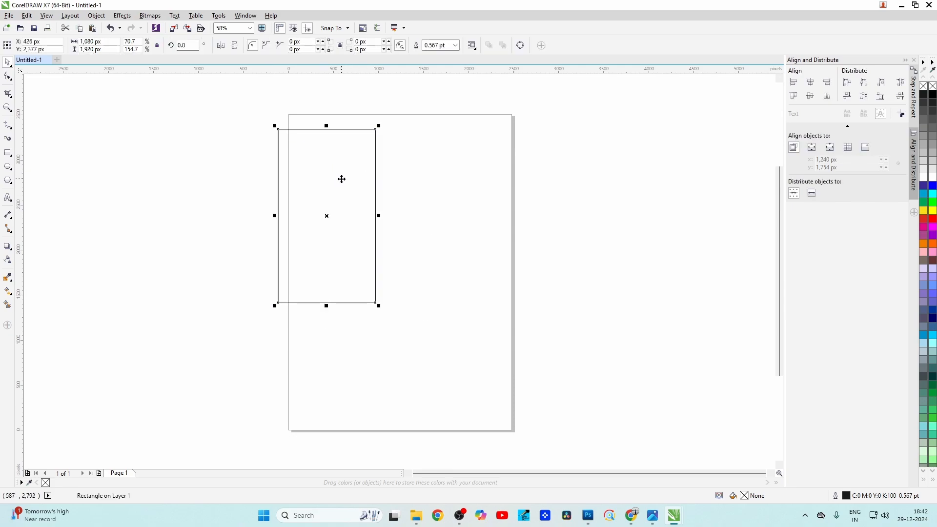
key(ctrl+z)
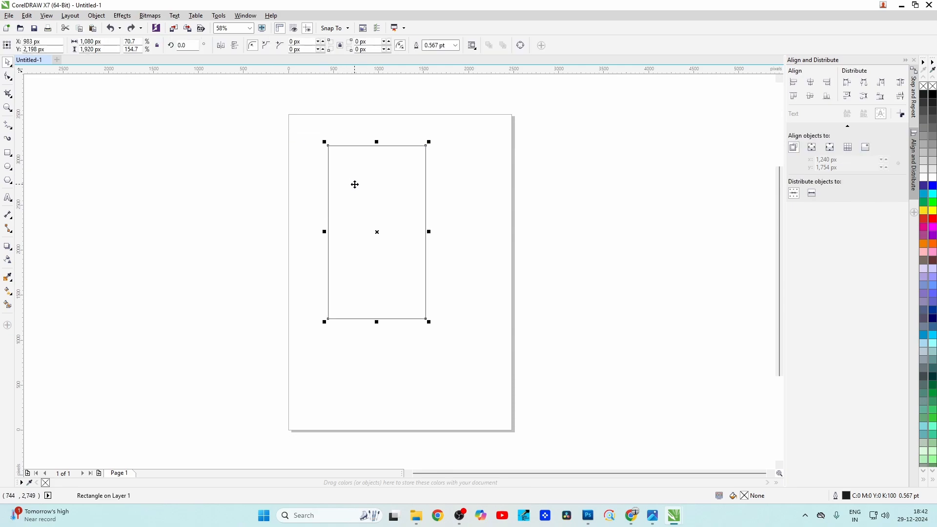
click(288, 181)
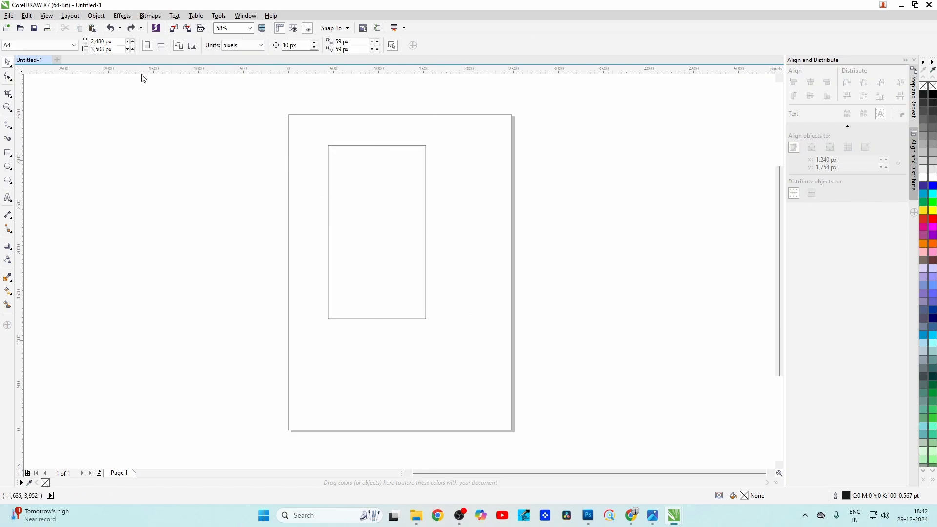
Step: Switch the page to landscape and import the image scach, placing it on the page to the left of the rectangle
click(160, 46)
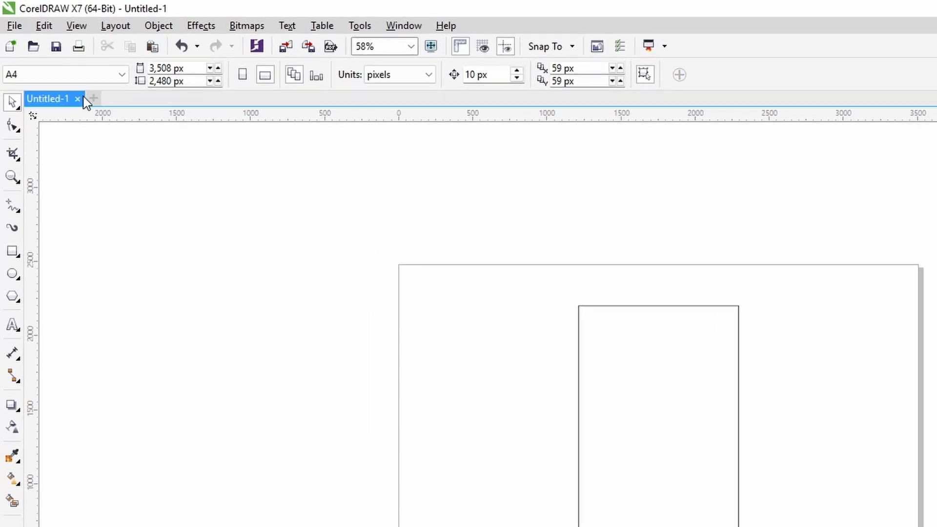
click(9, 34)
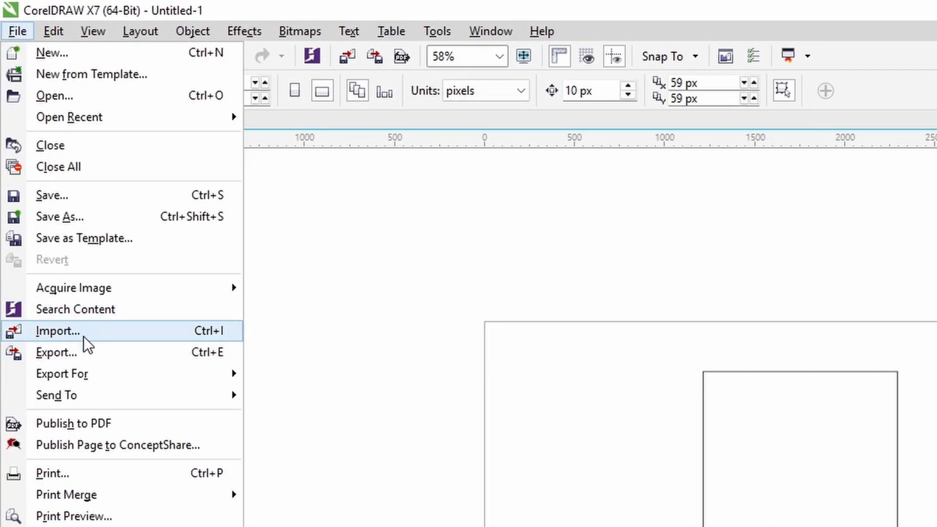
click(118, 332)
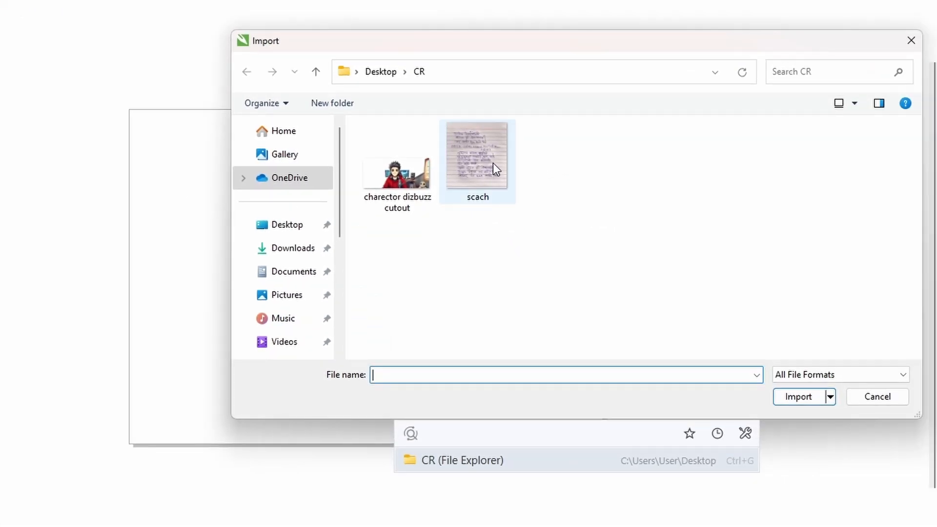
click(493, 161)
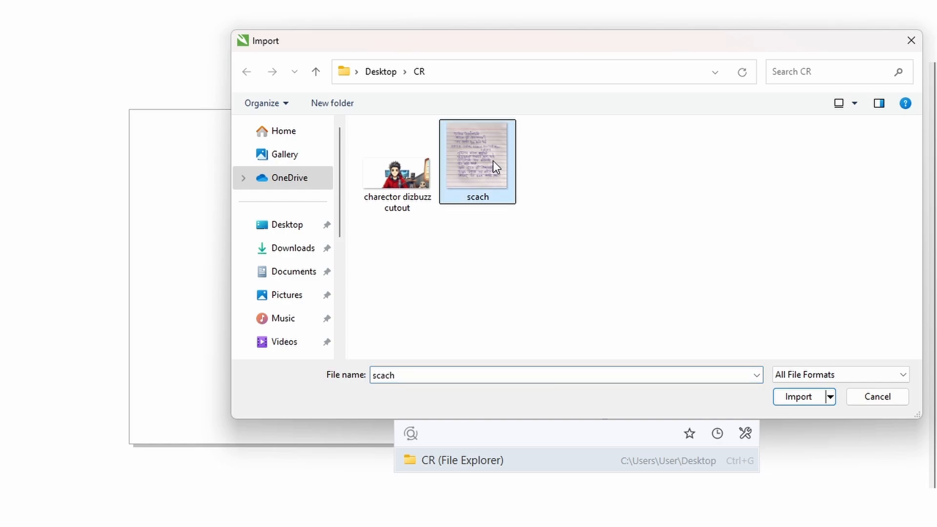
right_click(488, 162)
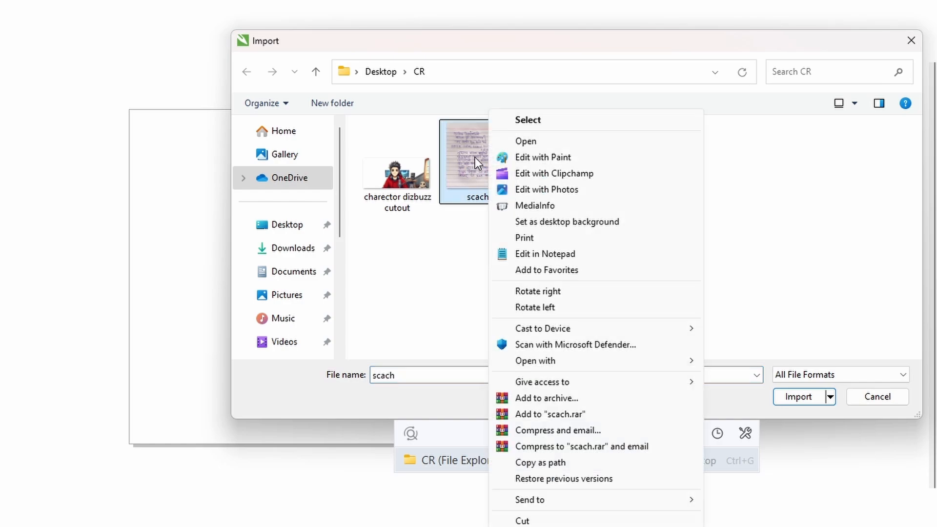
key(Escape)
click(797, 397)
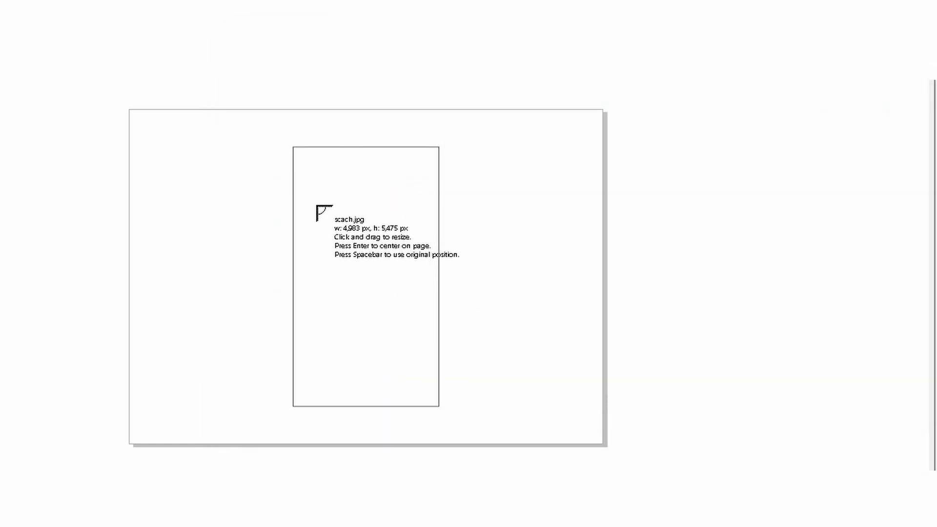
drag(131, 150, 263, 372)
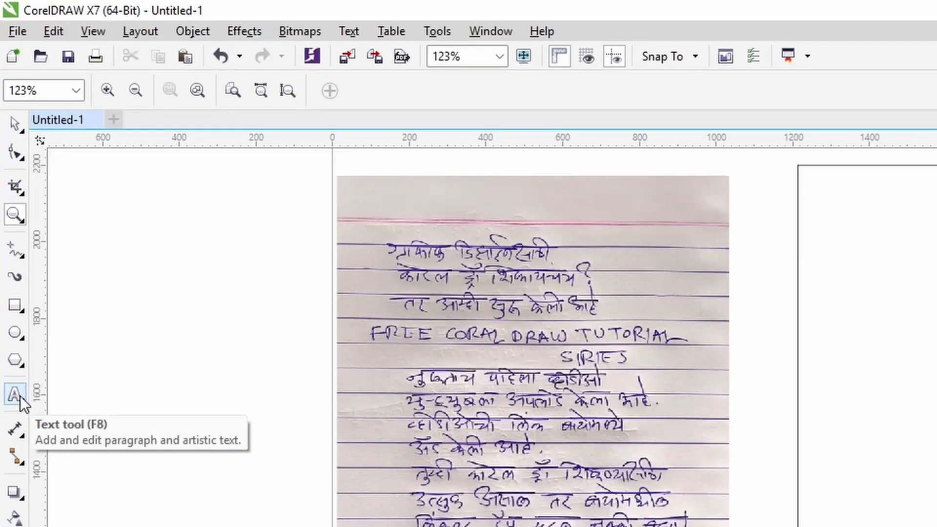
Step: Add text inside the rectangle with the two lines "ग्राफीक डिझाईनसाठी" and "कोरल ड्रॉ शिकायचंय?"
click(20, 396)
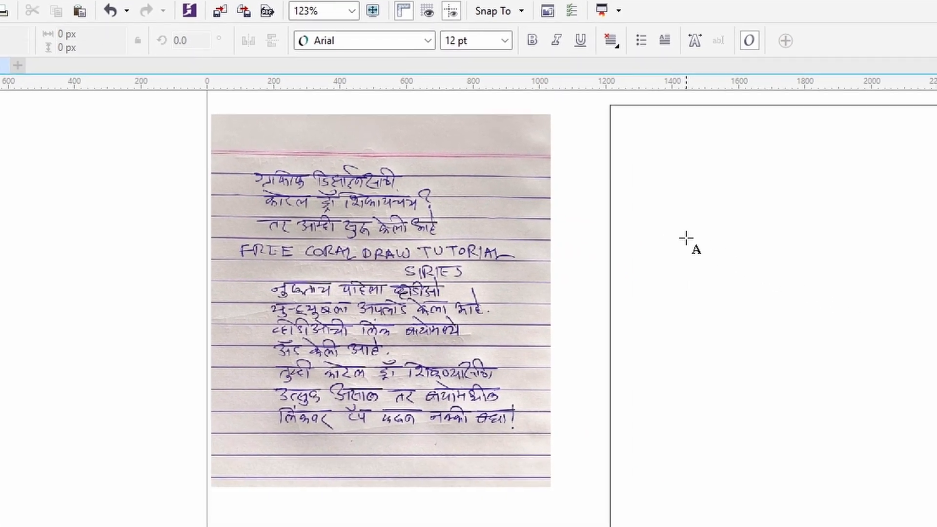
click(686, 238)
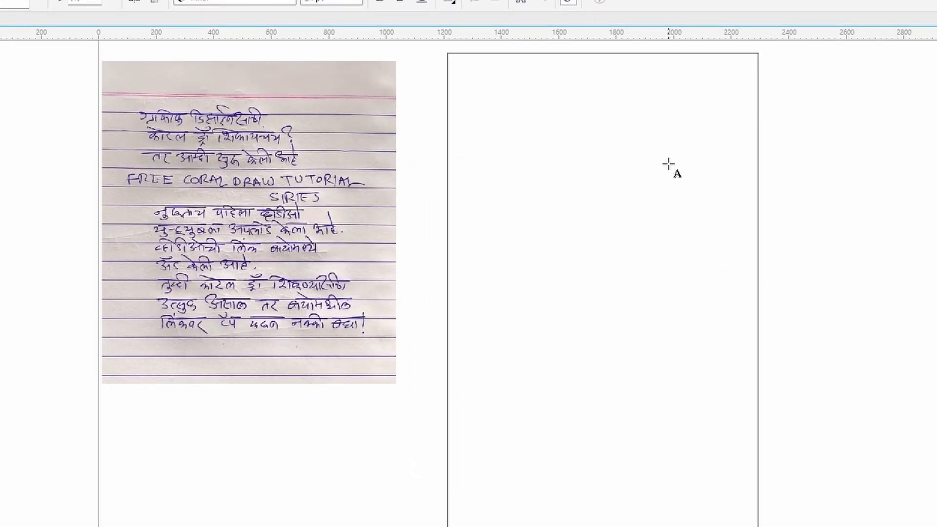
text(ग्राफीक डिझश)
key(BackSpace)
text(ाईनसाठी कोरल ड्रॉ शिकायचंय?)
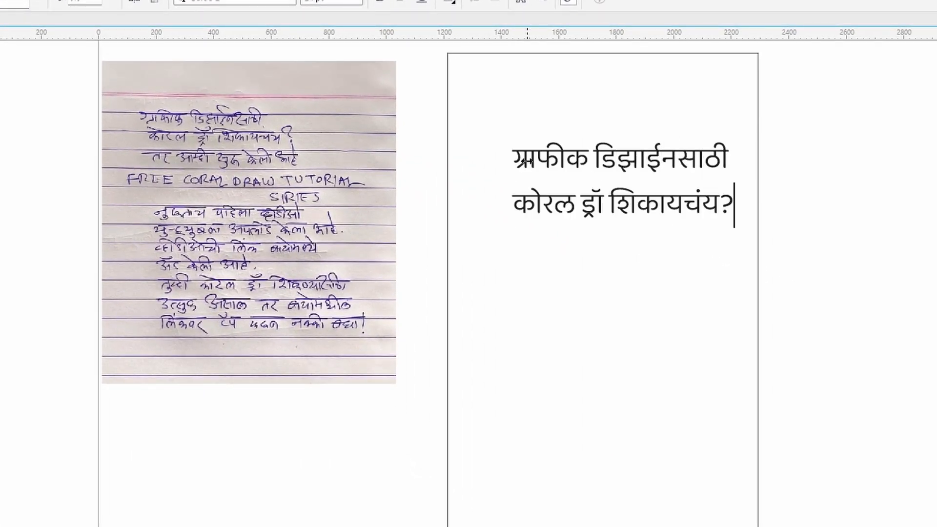
Step: Continue the text with the lines "तर आम्ही सुरु केली आहे" and "FREE CORAL DRAW TUTORIAL SERIES"
key(Return)
text(तर आम्ही सुरु केली आहे.)
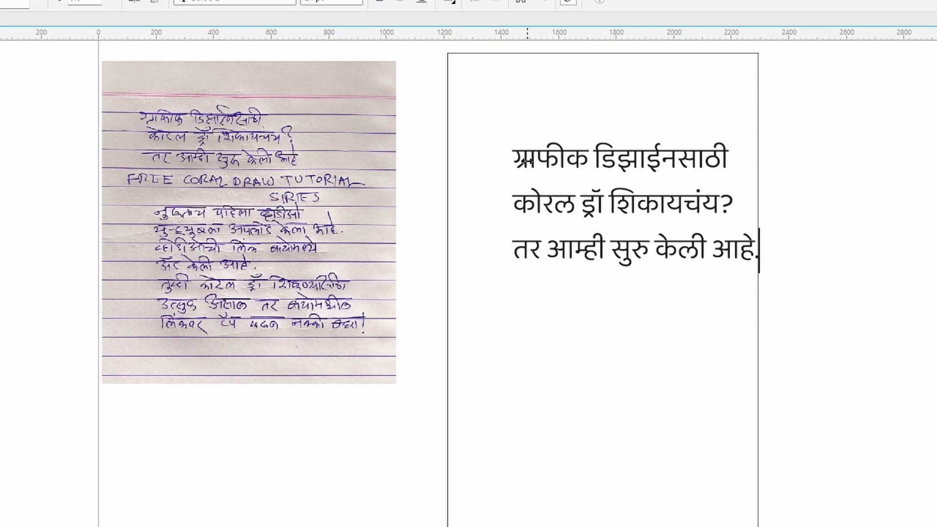
key(Return)
text(FREE CORAL DRAW TUTORIAL SERI)
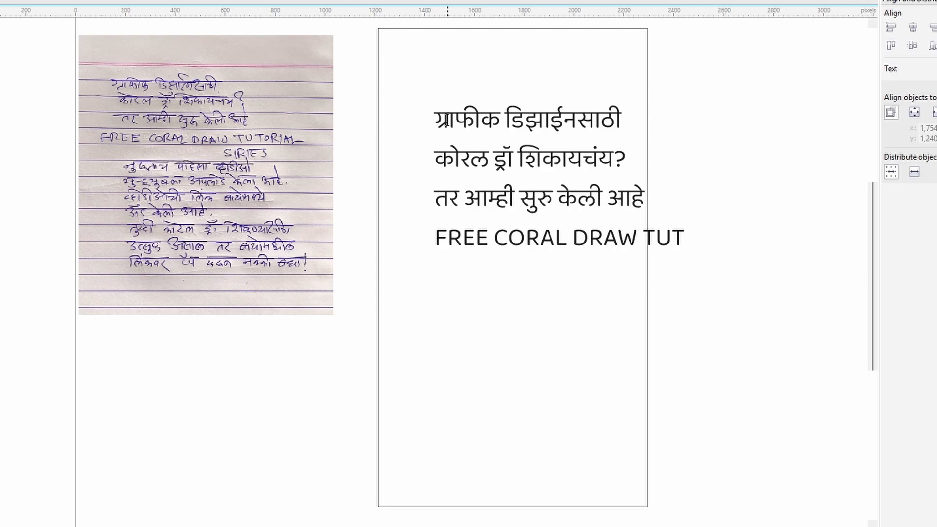
Step: Move the four-line text block toward the rectangle's upper left corner and scale it down slightly
key(ctrl+a)
key(ctrl+space)
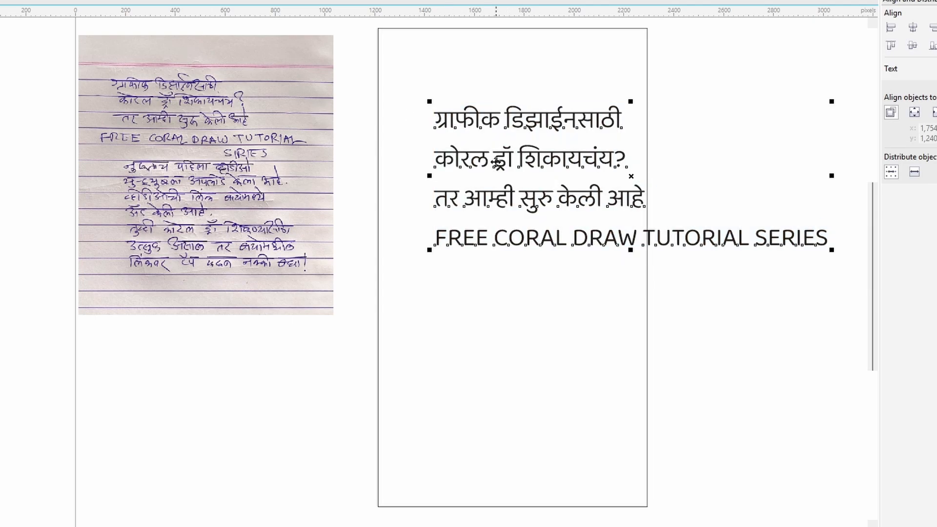
drag(481, 158, 453, 159)
drag(802, 247, 758, 246)
drag(448, 150, 455, 124)
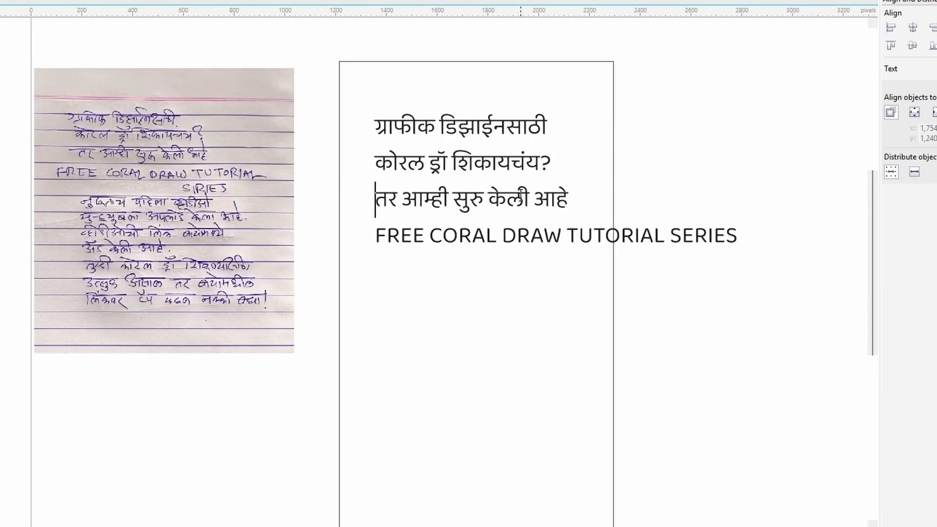
Step: Copy the third and fourth text lines and delete them from the text block
drag(376, 195, 737, 236)
key(ctrl+c)
key(Delete)
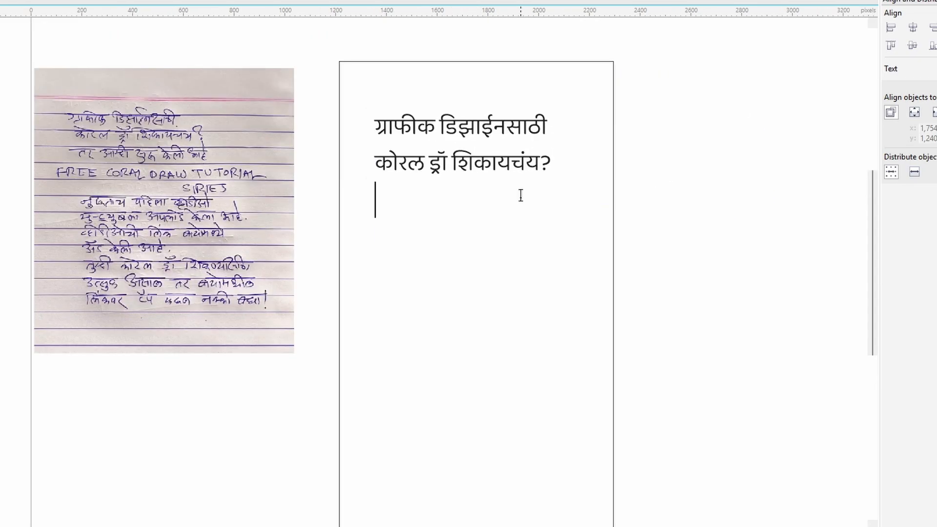
Step: Paste the two copied lines as a separate text object in the middle area of the rectangle, below the heading
click(456, 357)
key(ctrl+v)
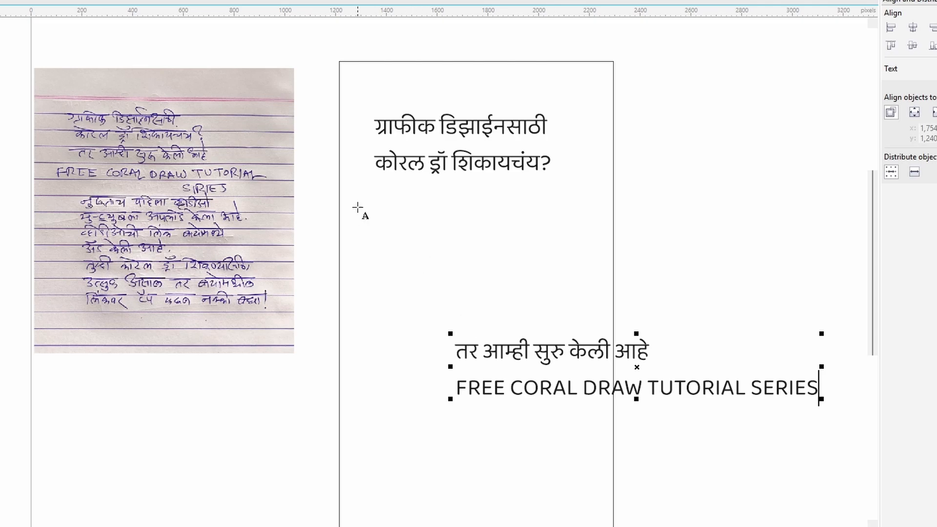
click(411, 138)
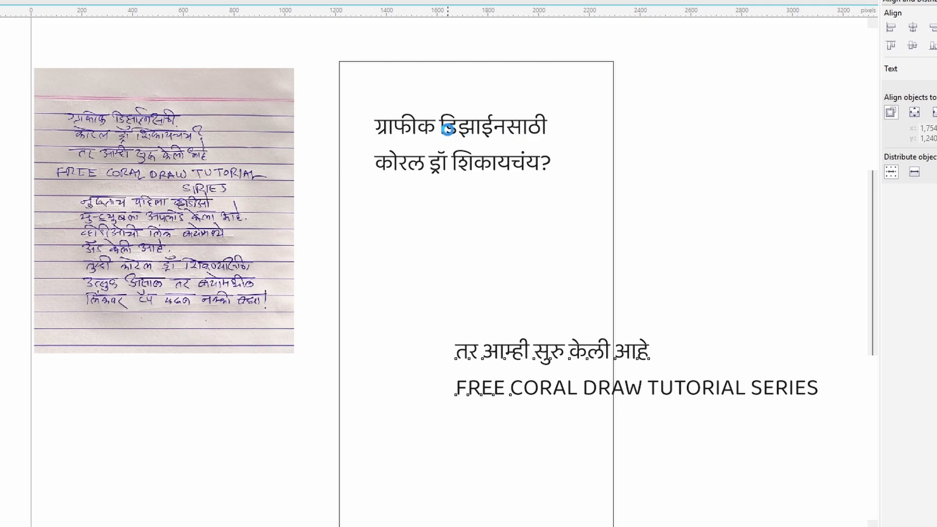
Step: Split the heading into four lines: "ग्राफीक", "डिझाईनसाठी", "कोरल ड्रॉ" and "शिकायचंय?"
key(ctrl+a)
click(442, 124)
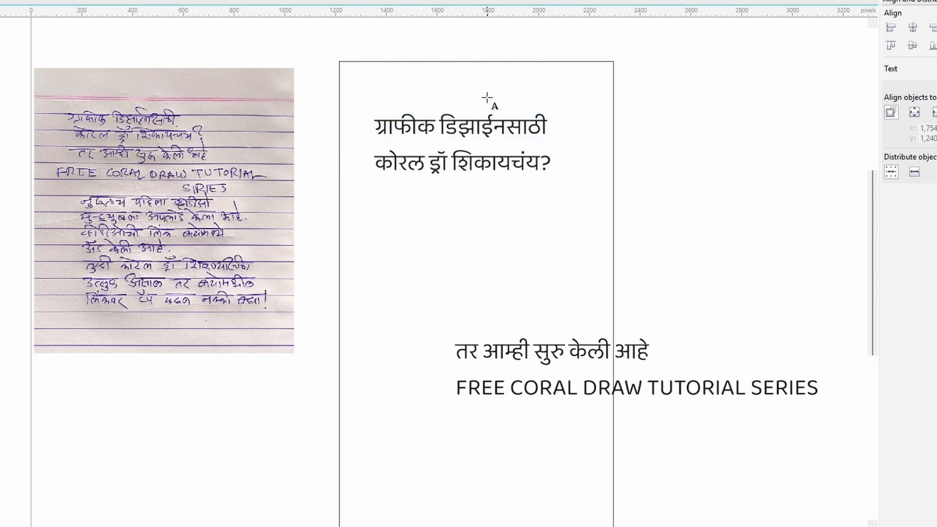
key(Return)
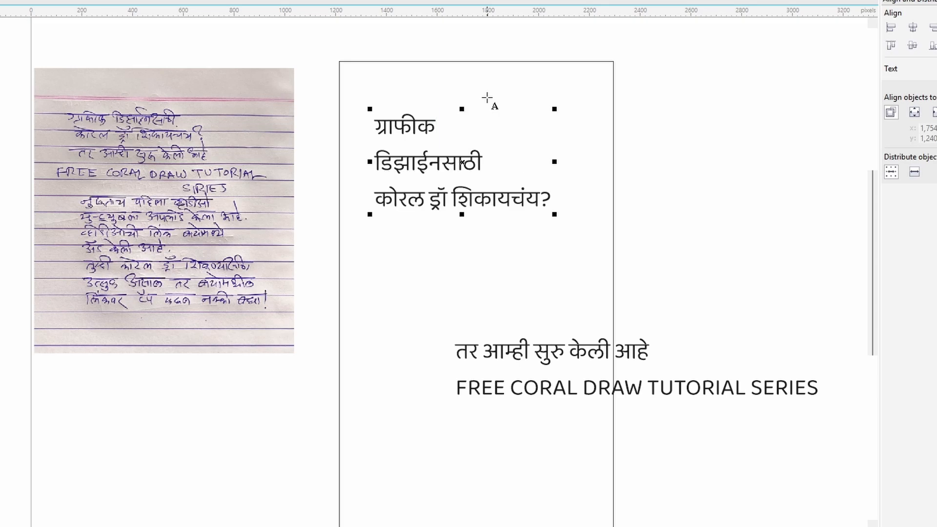
key(Down)
key(ctrl+Right)
key(ctrl+Right)
key(shift+Left)
key(Return)
Step: Try left and right alignment on all four heading lines and leave the text center-aligned
key(ctrl+a)
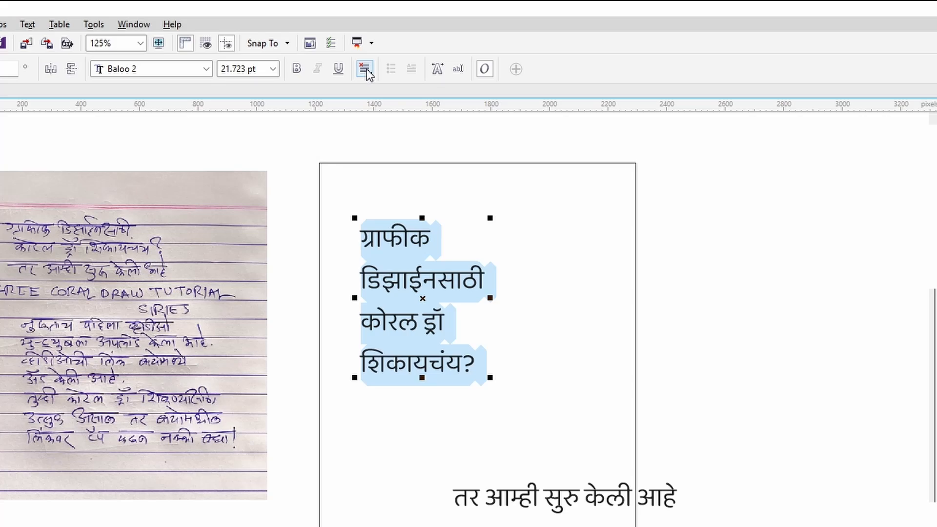
click(365, 70)
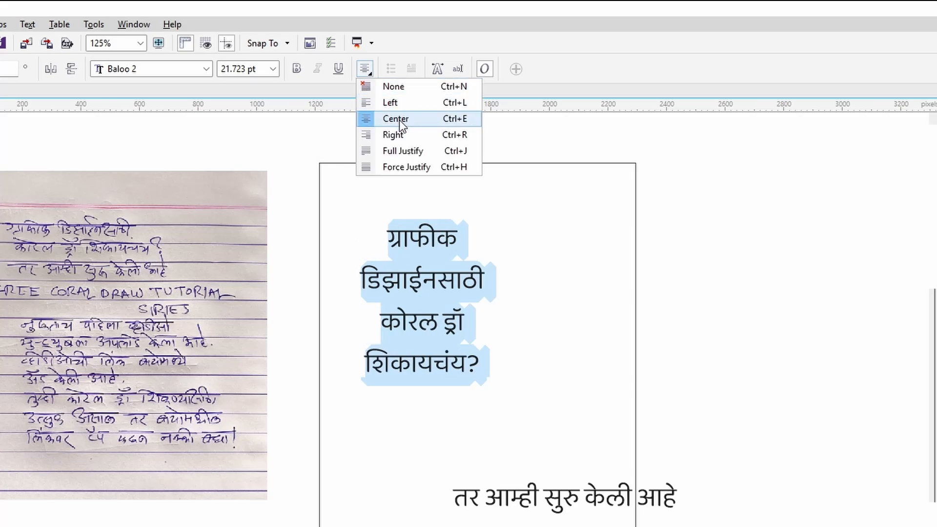
click(434, 125)
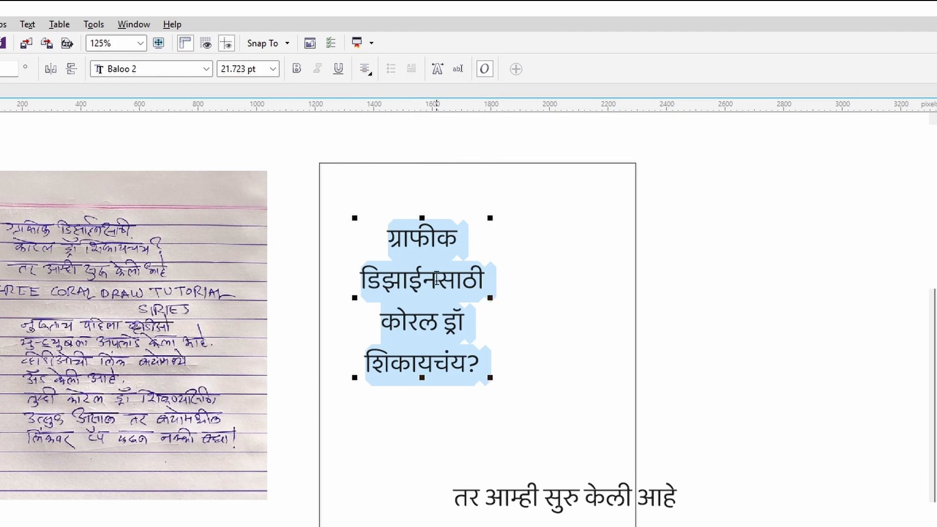
key(ctrl+l)
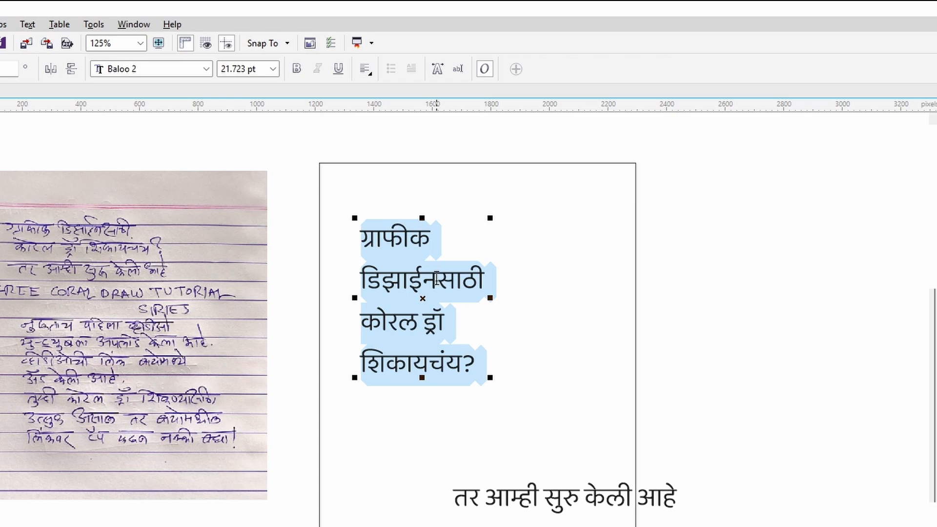
key(ctrl+r)
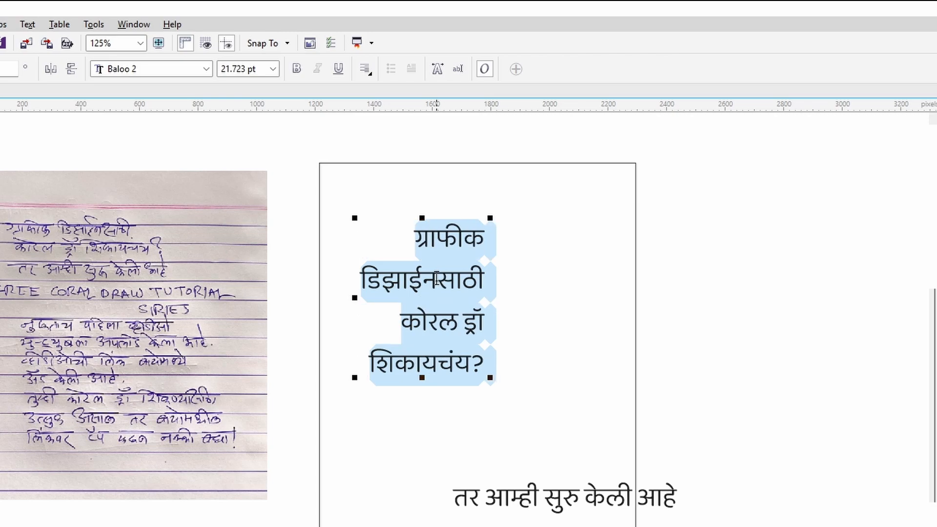
key(ctrl+e)
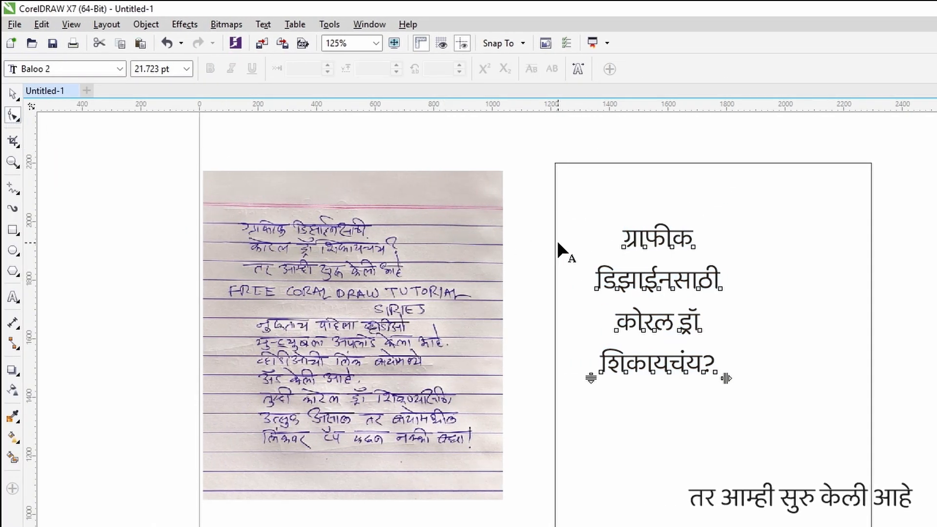
Step: Tighten the line spacing of the four-line heading with the Shape tool
click(13, 93)
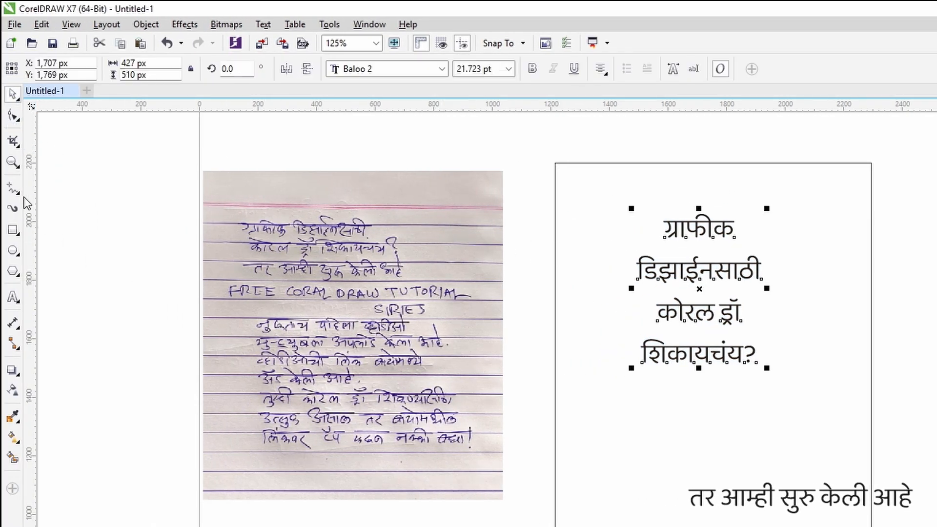
click(14, 117)
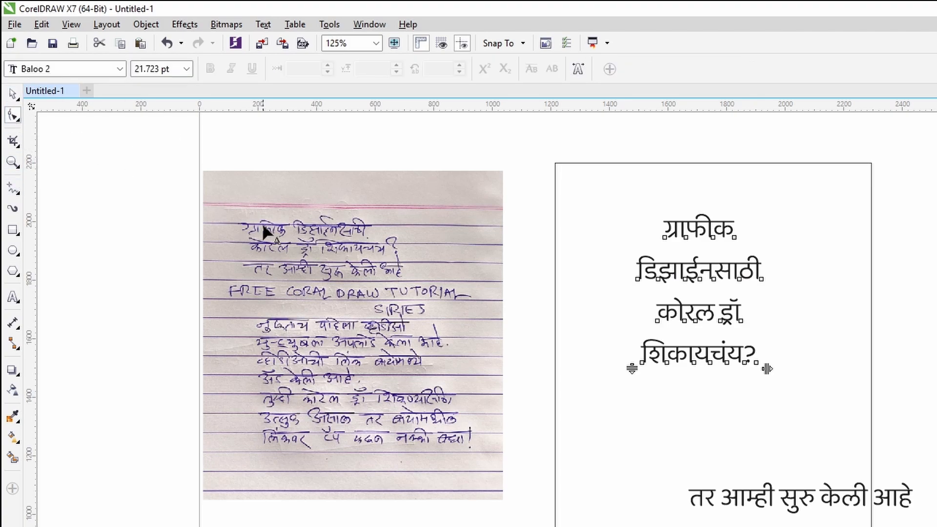
drag(630, 369, 629, 312)
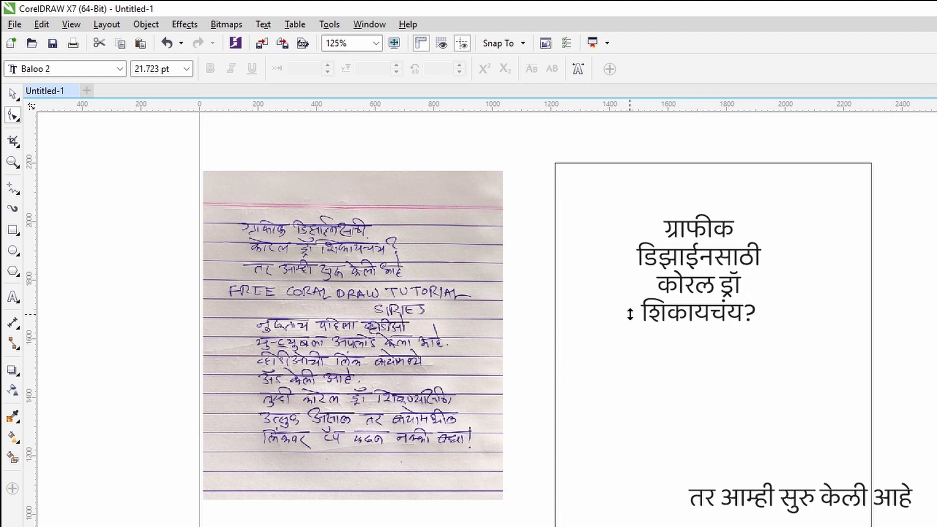
click(12, 94)
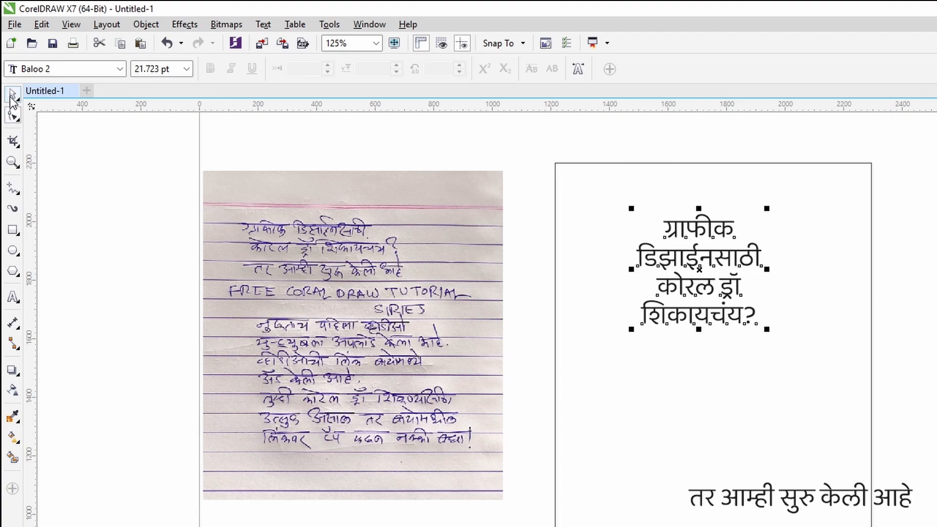
click(72, 27)
click(693, 369)
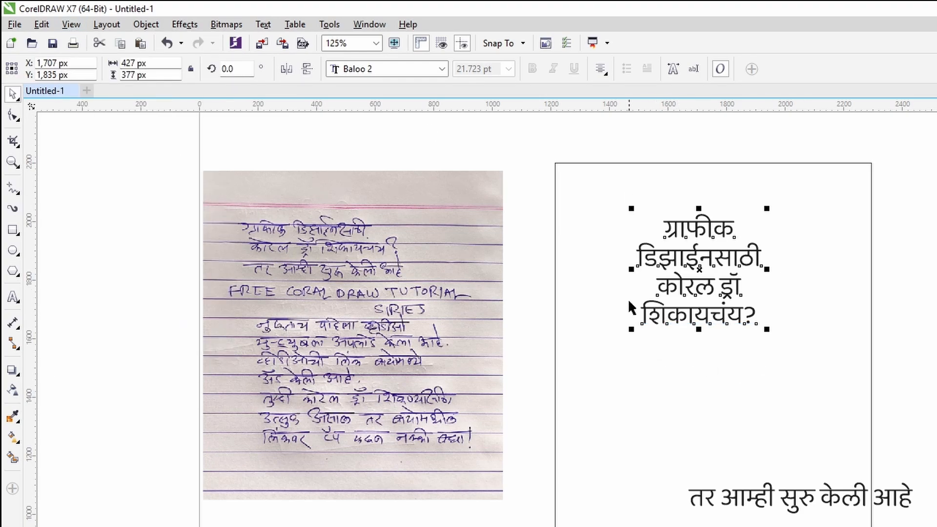
Step: Shift the heading slightly and align it to the horizontal center of the 1,080 × 1,920 px rectangle
drag(692, 263, 673, 259)
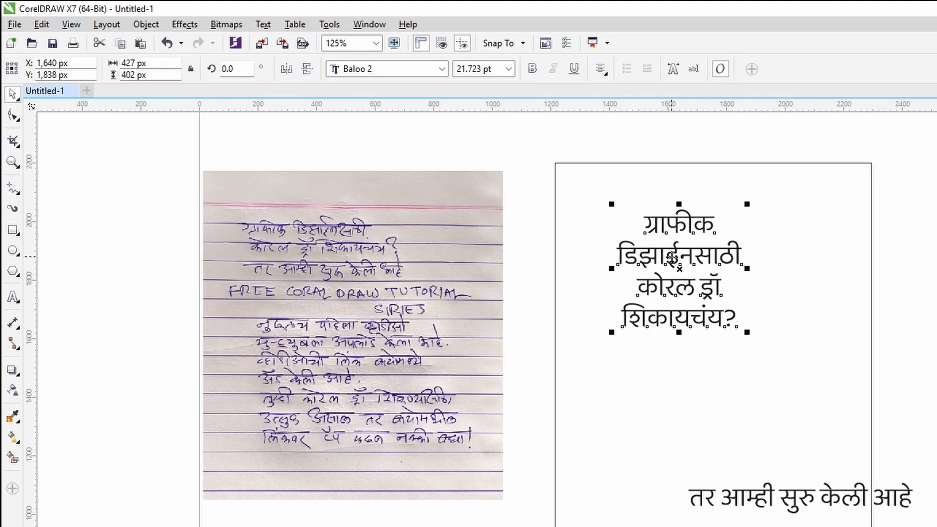
click(774, 255)
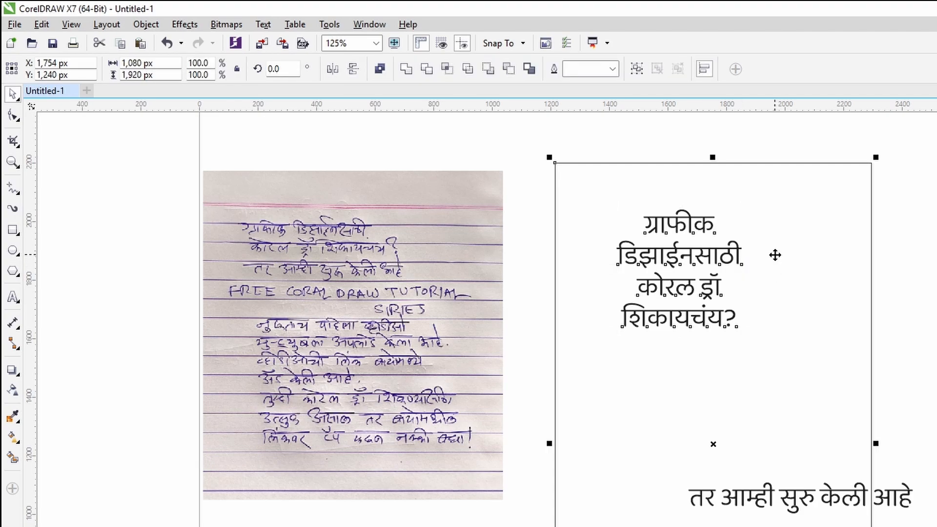
click(775, 254)
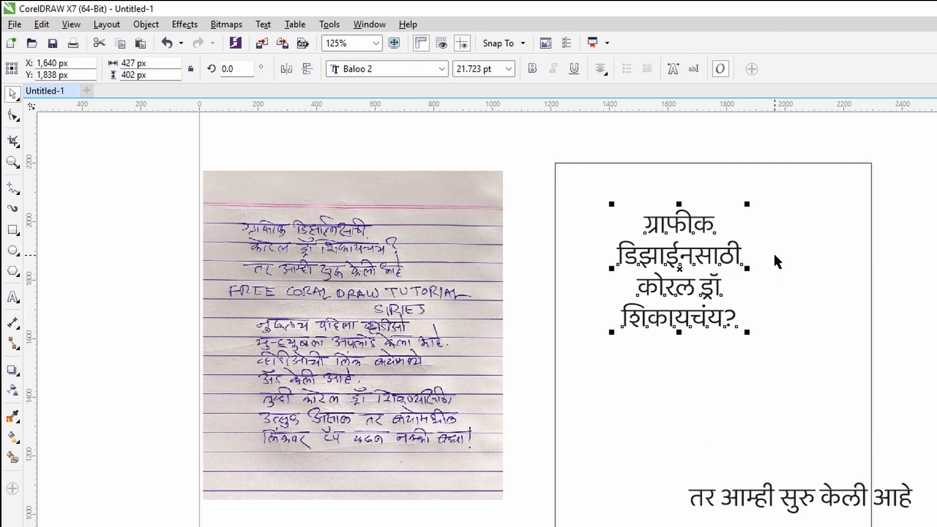
click(774, 254)
key(c)
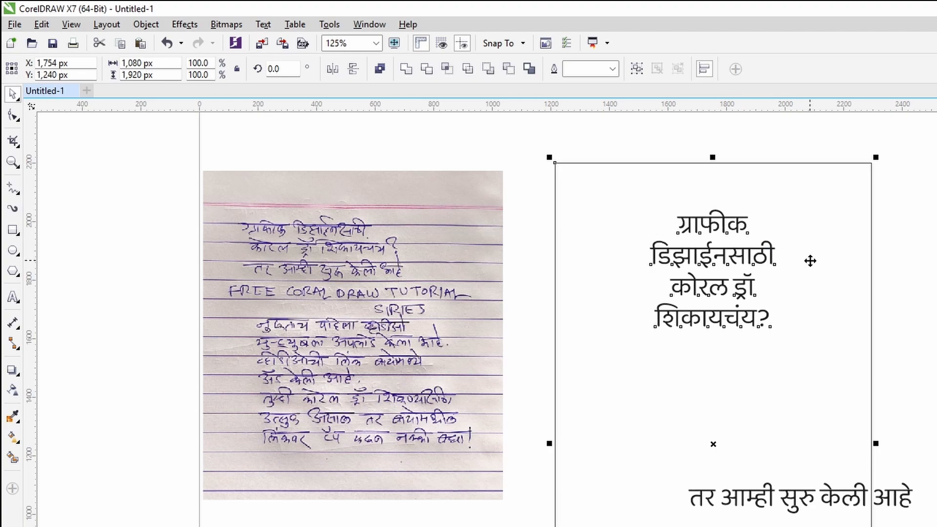
Step: Make the heading's third line "कोरल ड्रॉ" bold and set its font size to 26 pt
click(740, 290)
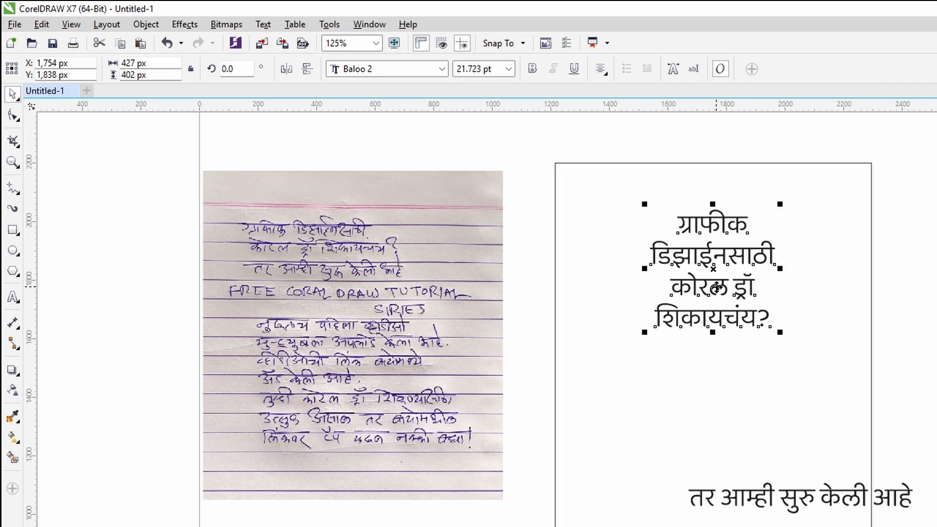
double_click(718, 288)
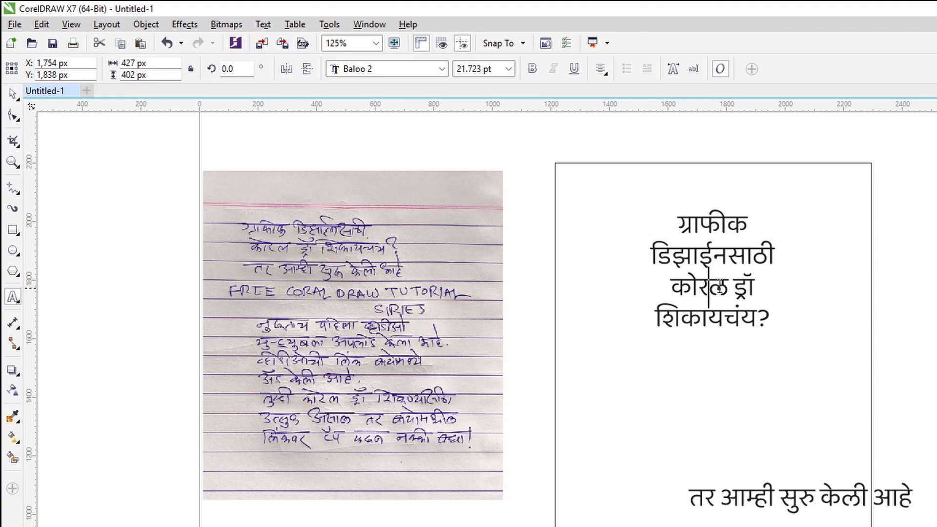
drag(671, 288, 756, 288)
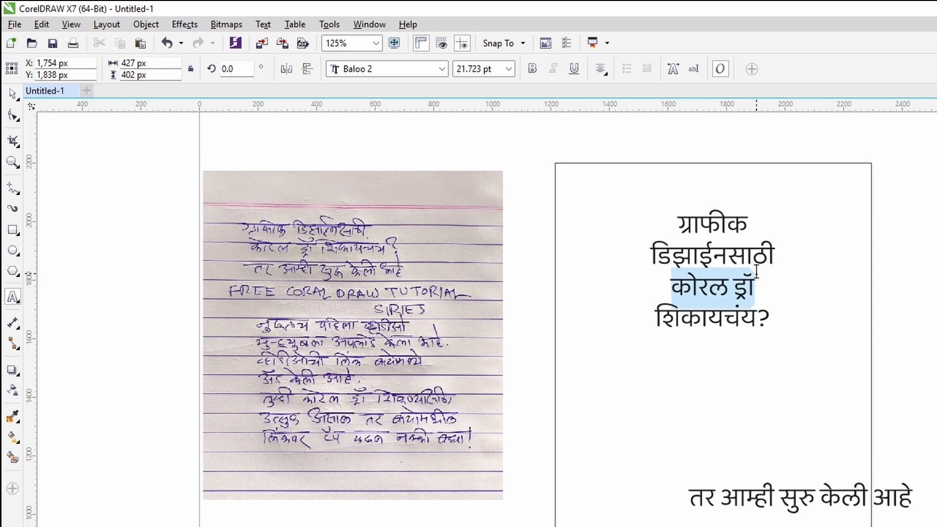
click(537, 65)
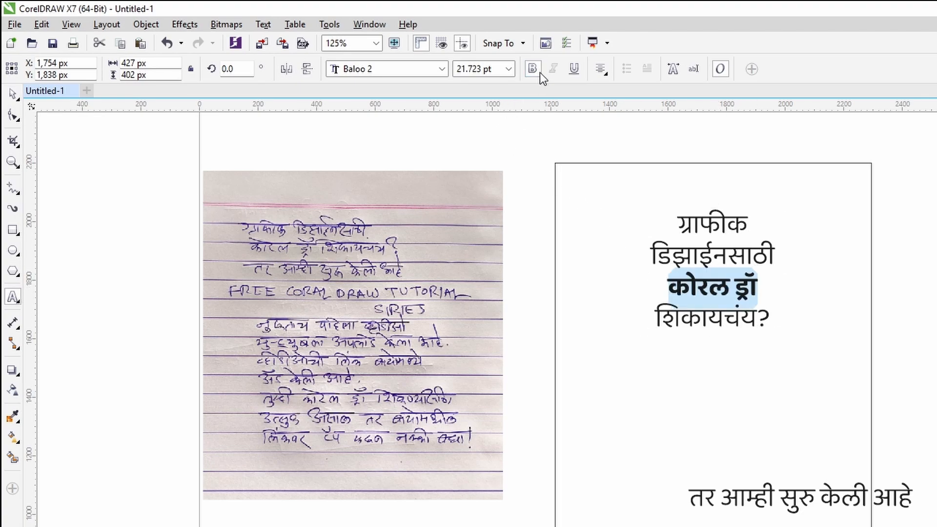
click(498, 71)
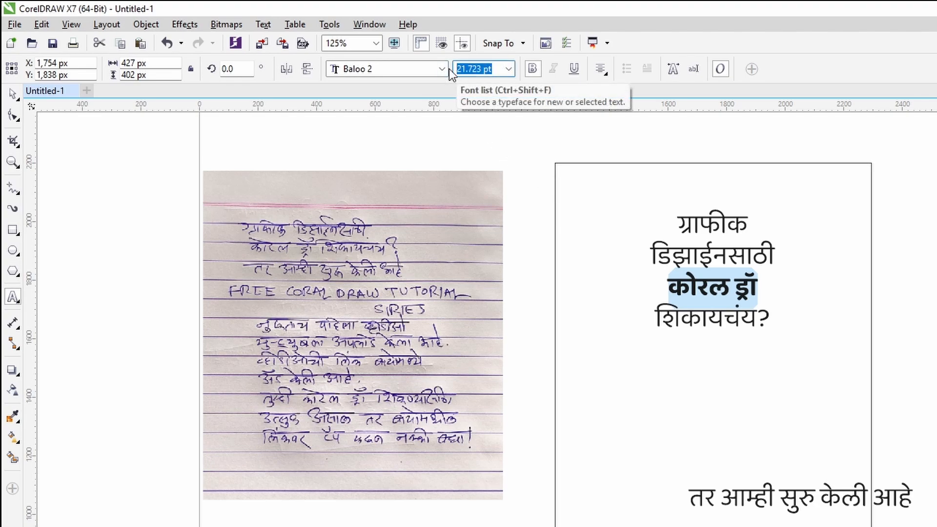
text(26)
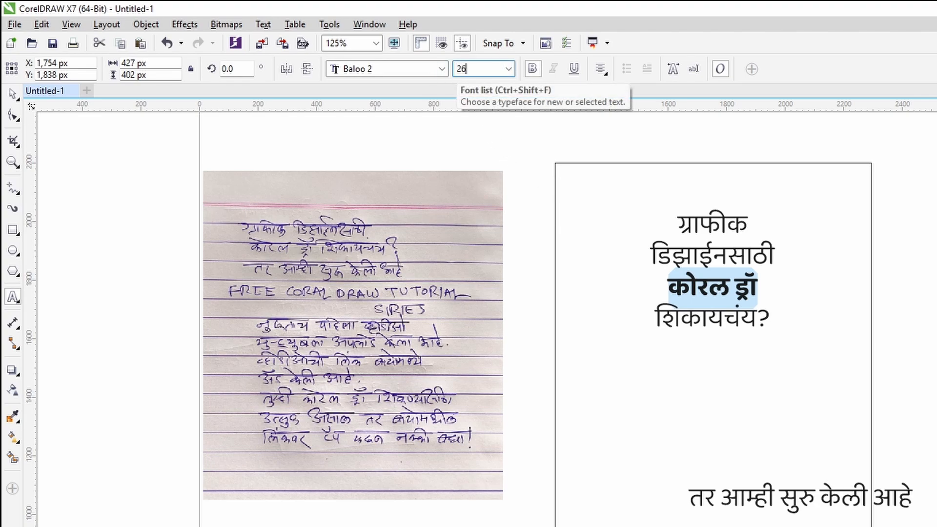
key(Return)
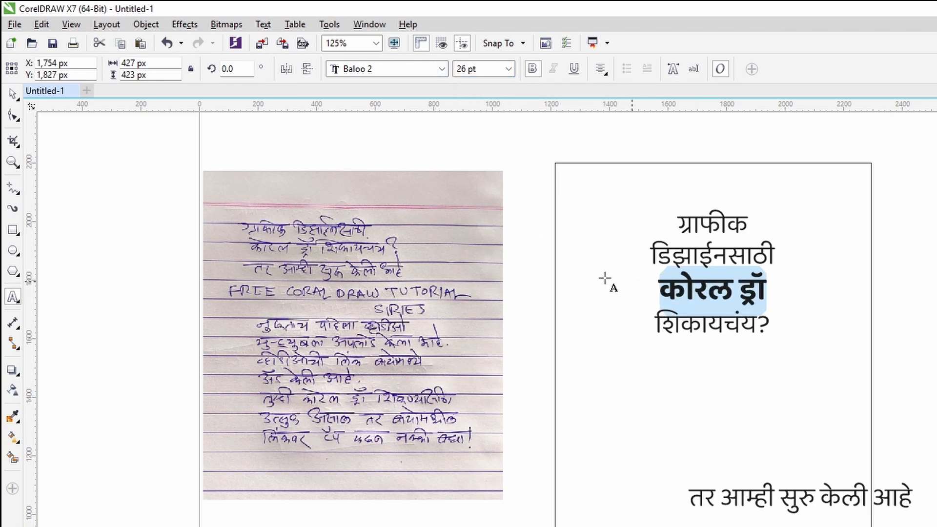
click(13, 94)
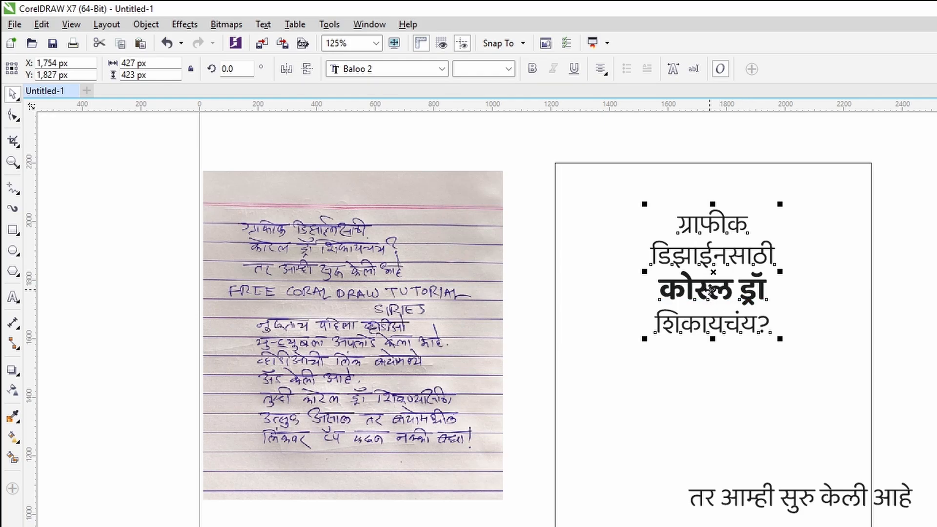
mouse_move(780, 339)
mouse_down()
mouse_move(819, 360)
mouse_move(785, 340)
mouse_move(781, 348)
mouse_up()
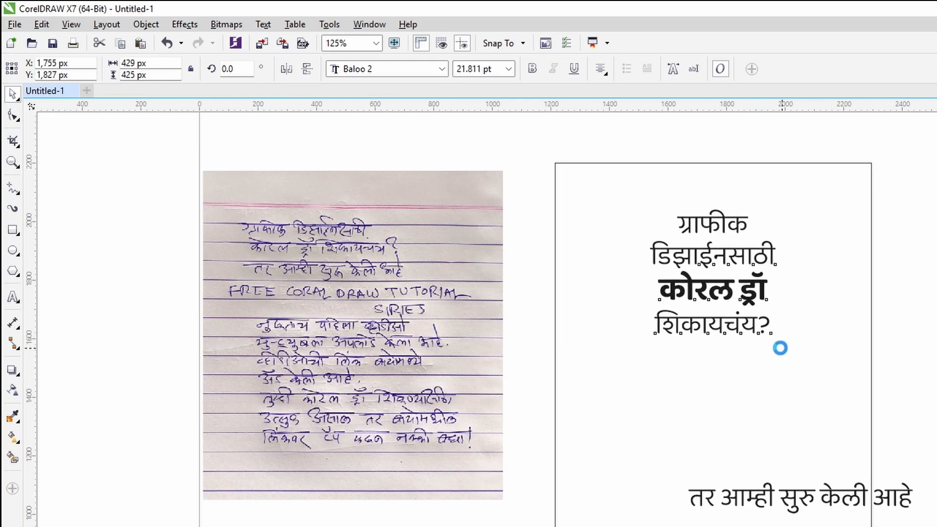
key(ctrl+z)
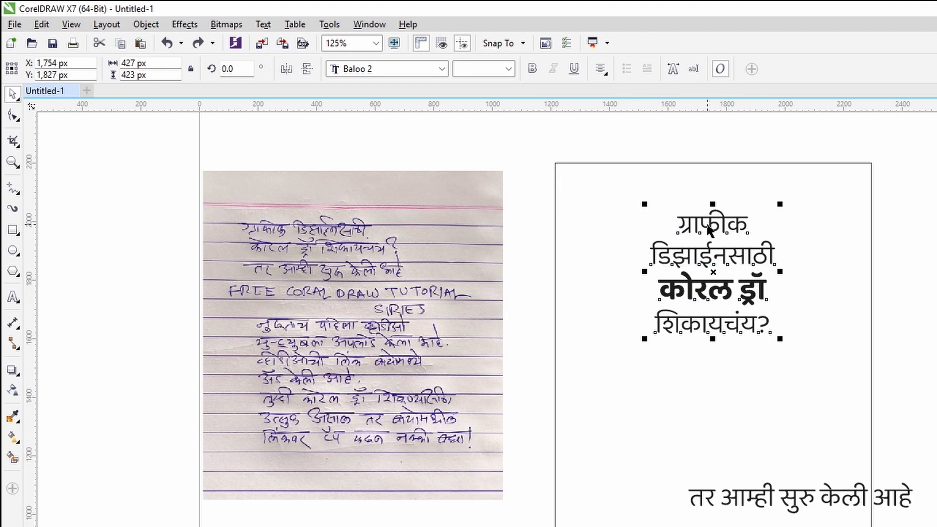
Step: Break the four-line heading apart into separate text objects and select its individual lines
click(146, 24)
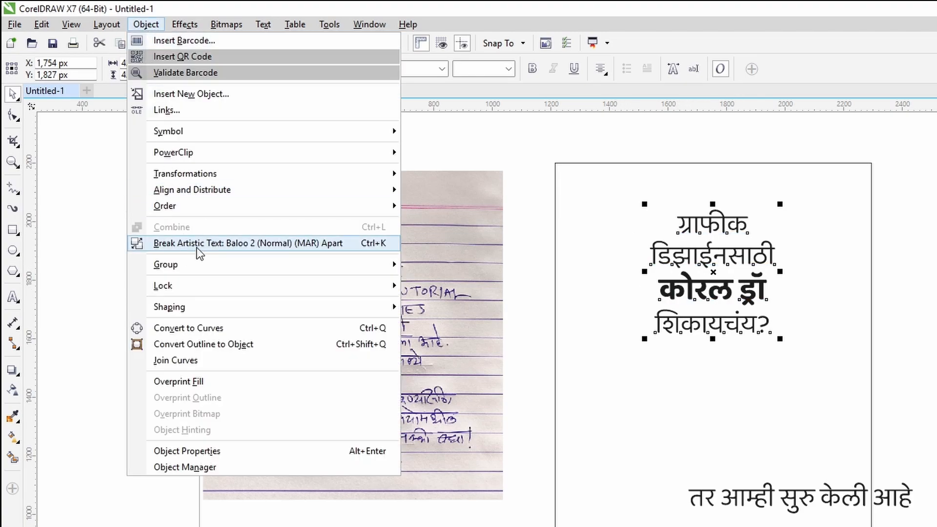
click(210, 250)
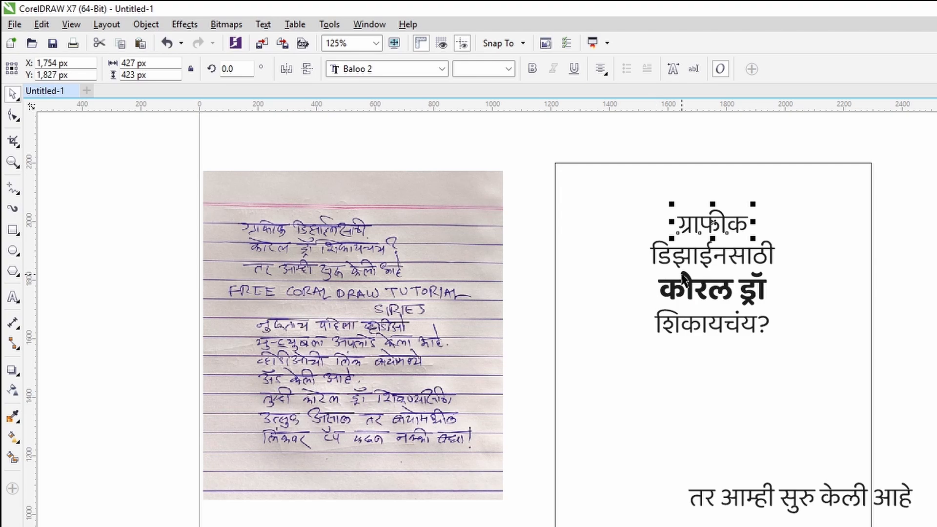
click(702, 259)
click(715, 295)
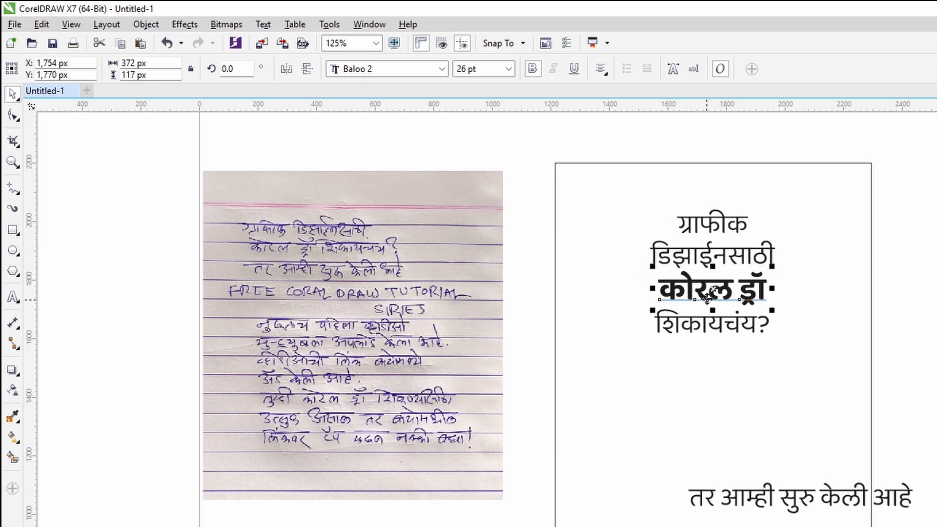
click(699, 323)
click(699, 292)
drag(634, 195, 786, 344)
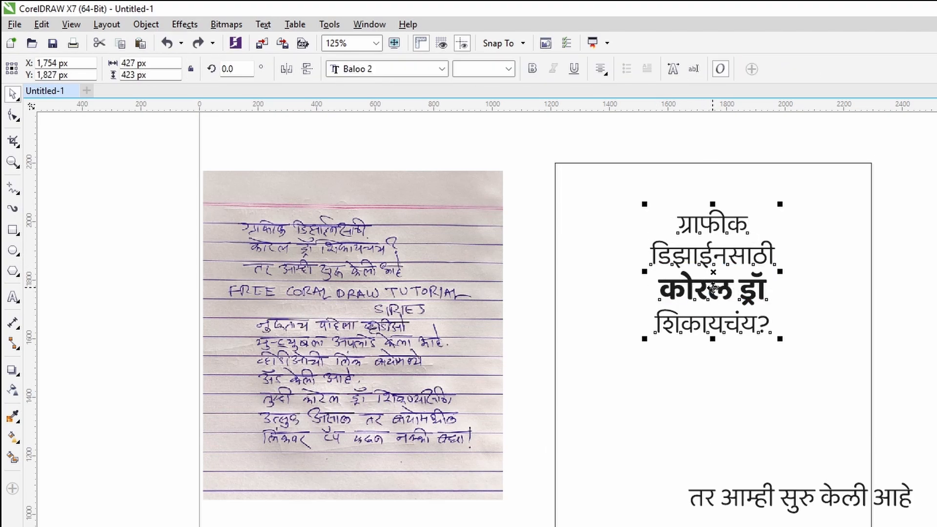
key(ctrl+shift+z)
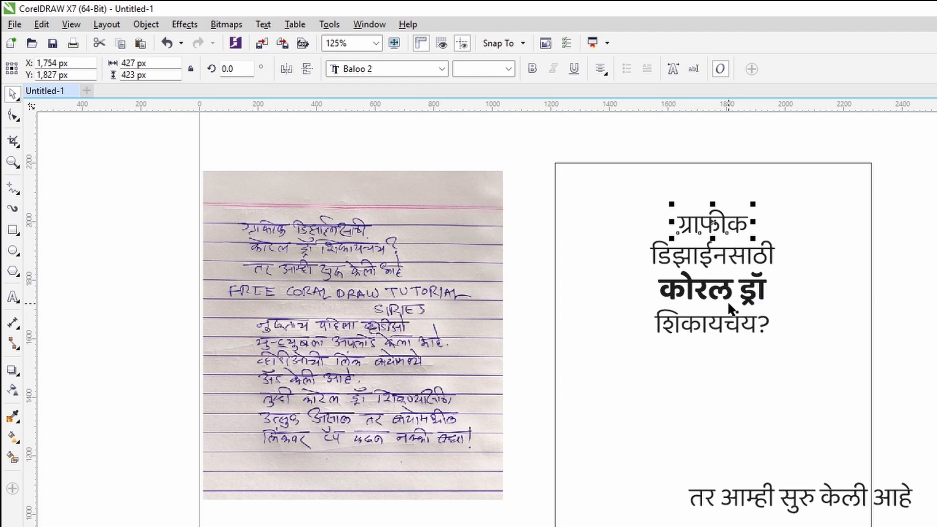
click(705, 259)
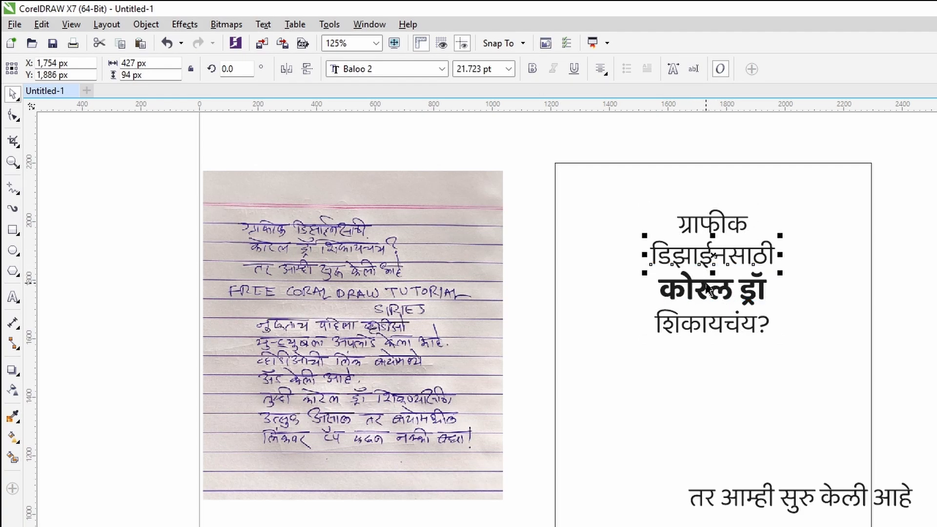
Step: Move the heading line "शिकायचंय?" lower and enlarge the bold "कोरल ड्रॉ" line to about 536 px wide
click(708, 291)
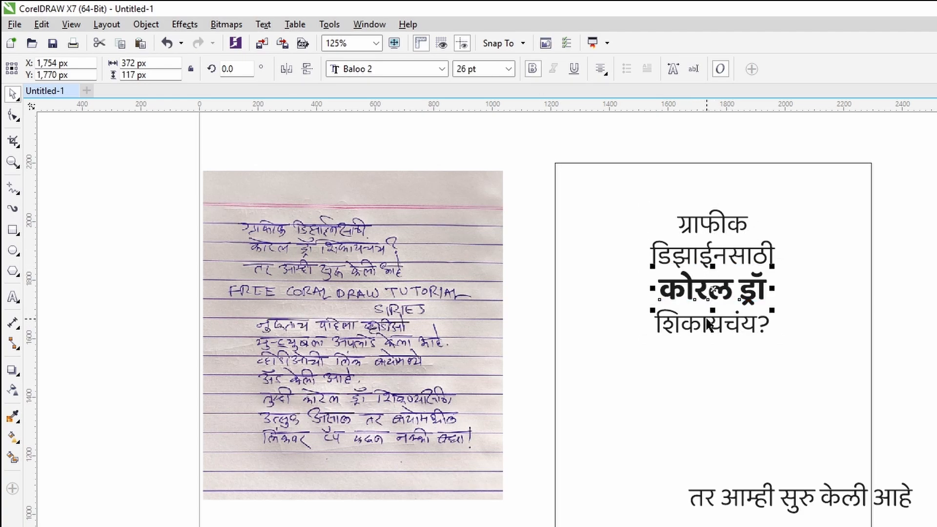
drag(697, 324, 731, 343)
click(754, 293)
drag(768, 311, 791, 313)
scroll(714, 279, up, 2)
scroll(713, 279, down, 2)
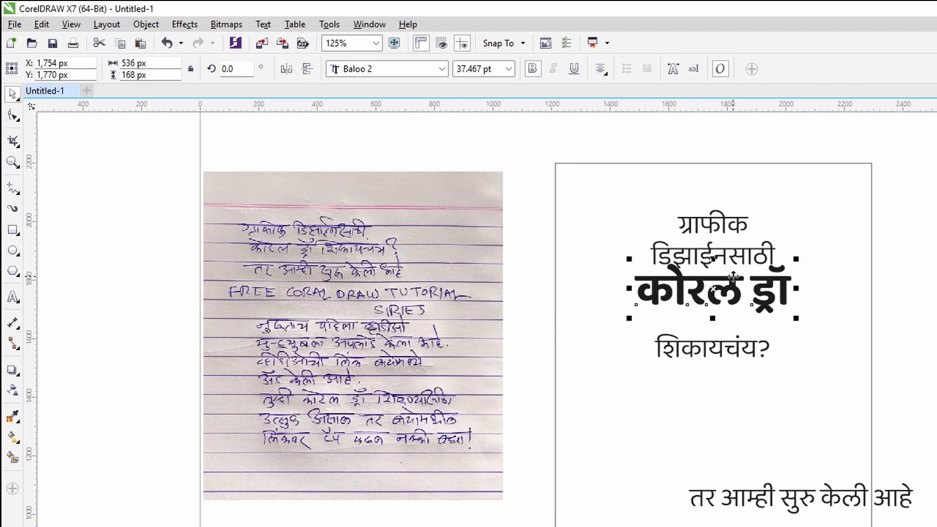
Step: Shift "कोरल ड्रॉ" slightly down to clear the line above and bring "शिकायचंय?" closer beneath it
scroll(720, 278, up, 2)
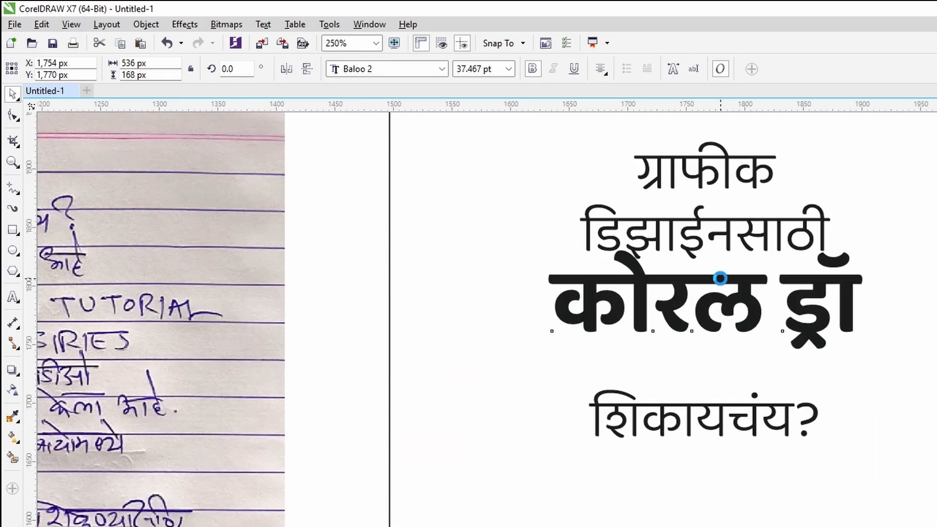
scroll(720, 278, down, 2)
scroll(720, 279, up, 2)
scroll(722, 278, down, 2)
scroll(722, 277, up, 2)
scroll(732, 274, down, 2)
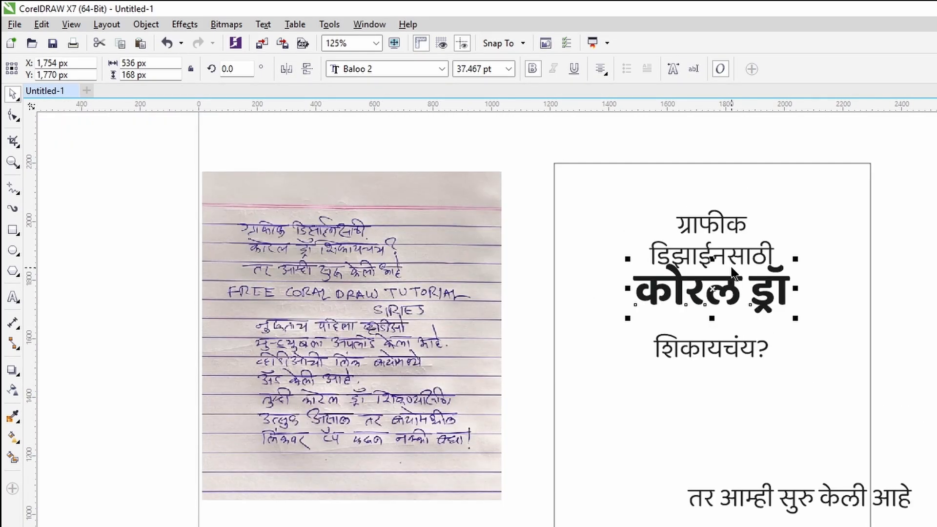
mouse_move(726, 277)
mouse_down()
mouse_move(731, 299)
mouse_move(752, 318)
mouse_move(760, 308)
mouse_move(729, 284)
mouse_move(728, 305)
mouse_move(728, 293)
mouse_up()
click(727, 350)
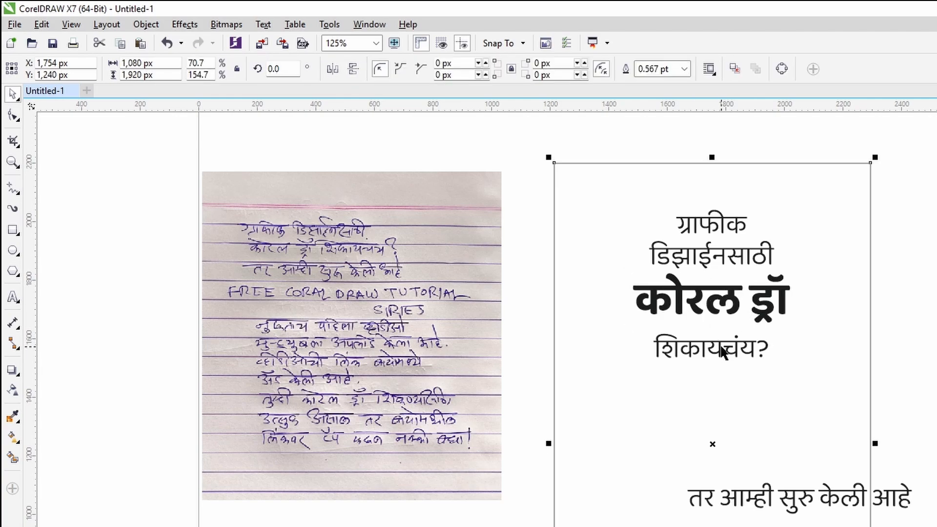
drag(719, 348, 719, 335)
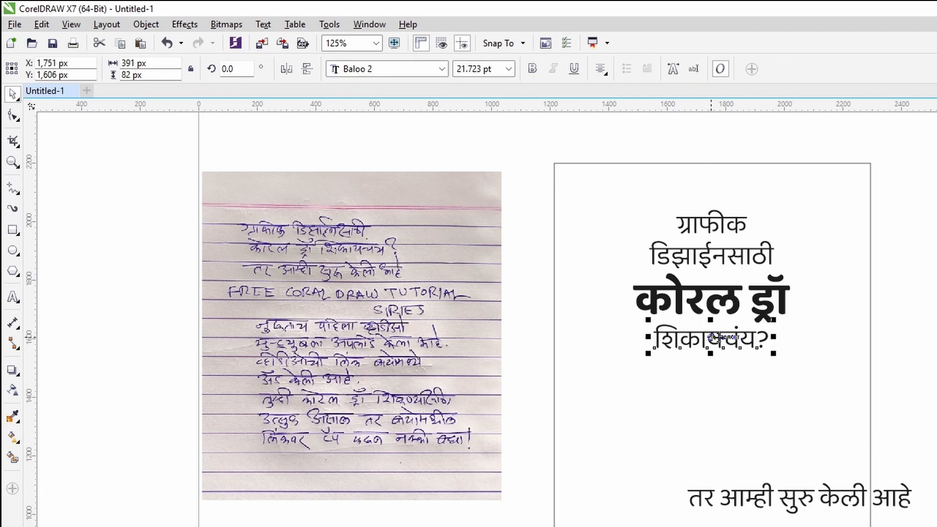
Step: Group the four heading lines and center the group horizontally on the 1,080 × 1,920 px rectangle
scroll(717, 335, down, 2)
drag(818, 250, 649, 376)
key(ctrl+z)
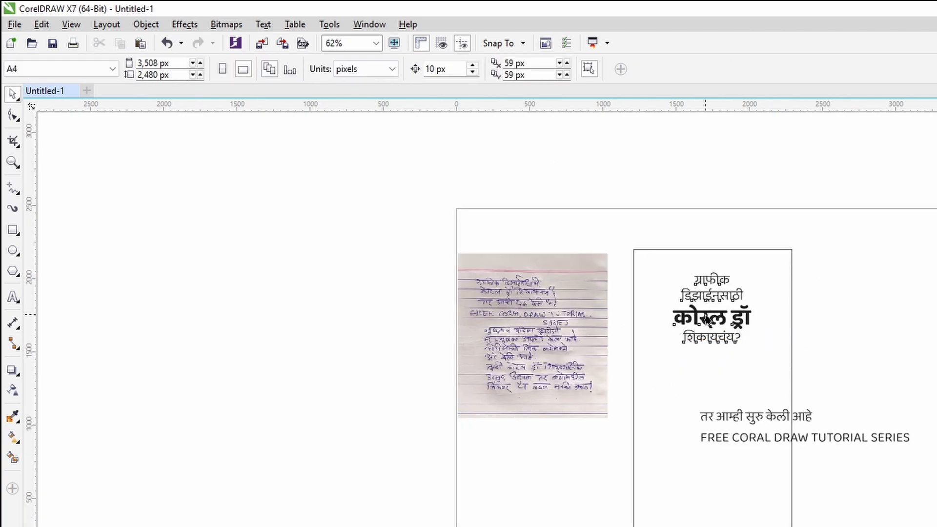
scroll(727, 315, up, 2)
click(801, 331)
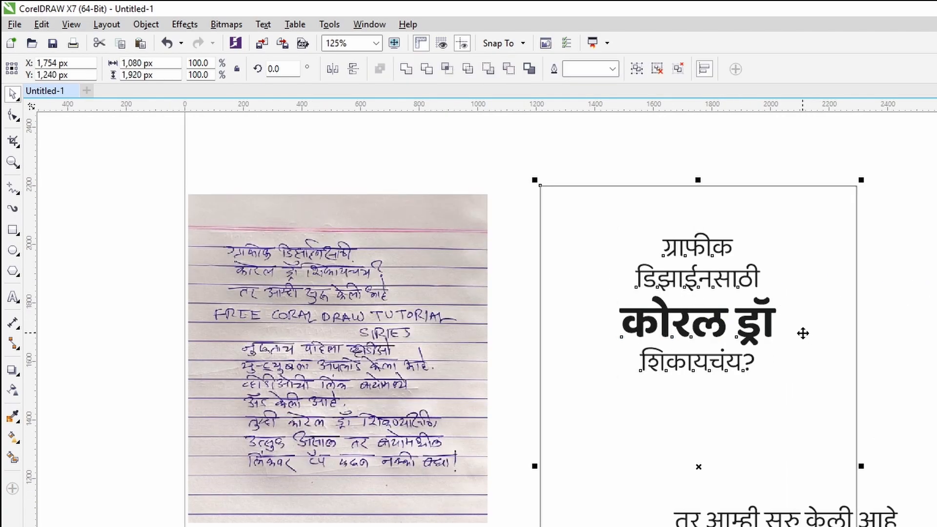
click(932, 312)
key(ctrl+shift+z)
click(868, 312)
scroll(701, 328, down, 5)
Step: Move the grouped heading down inside the rectangle, leaving empty space above it
click(697, 420)
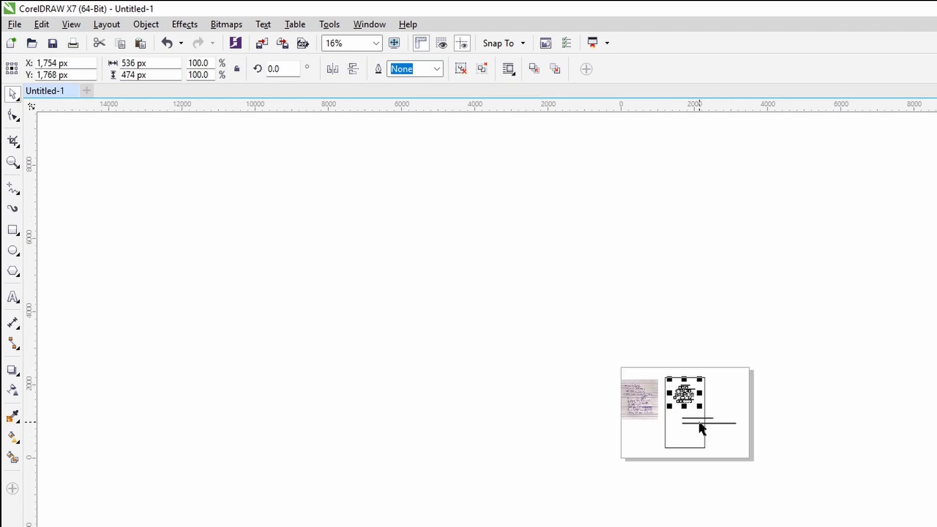
scroll(698, 419, up, 5)
scroll(663, 491, down, 2)
scroll(634, 339, up, 2)
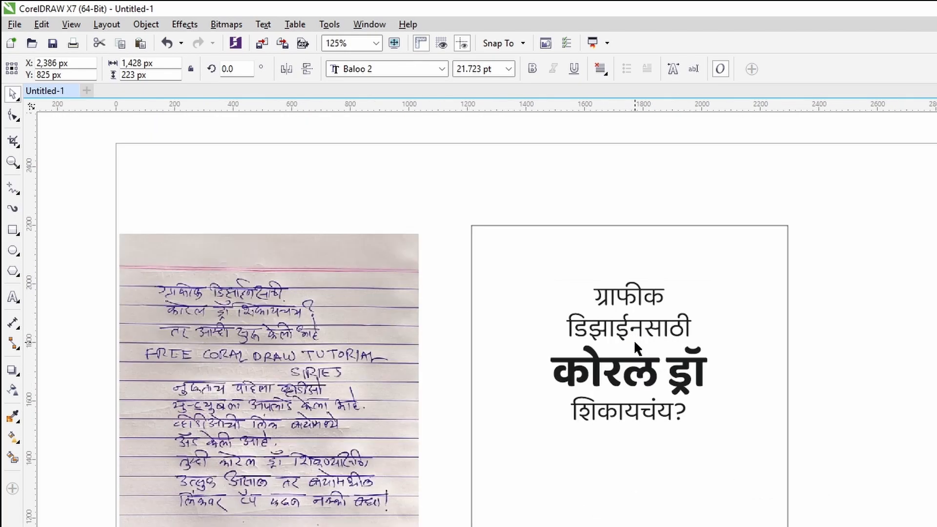
click(633, 338)
scroll(653, 429, down, 2)
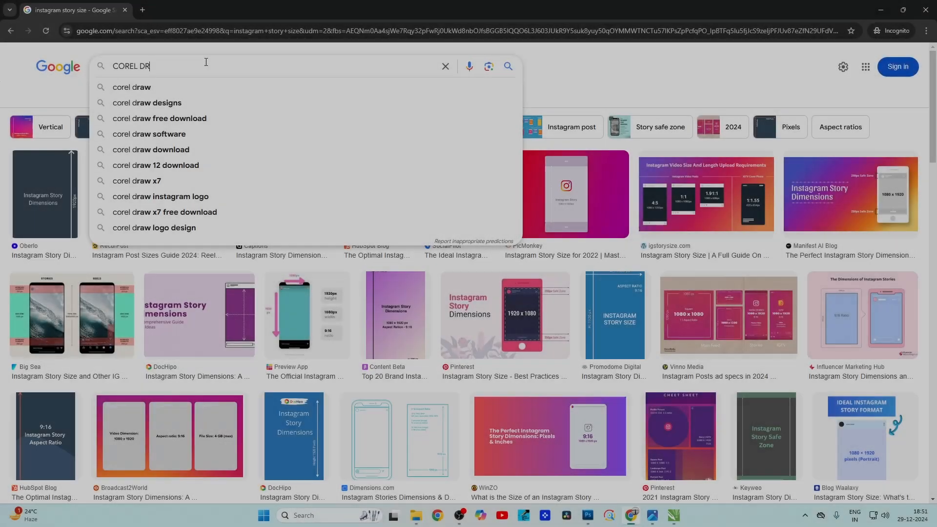
Step: In the web browser, search Google Images for "COREL DRAW LOGO PNG"
text(ICON)
key(BackSpace)
key(BackSpace)
key(BackSpace)
key(BackSpace)
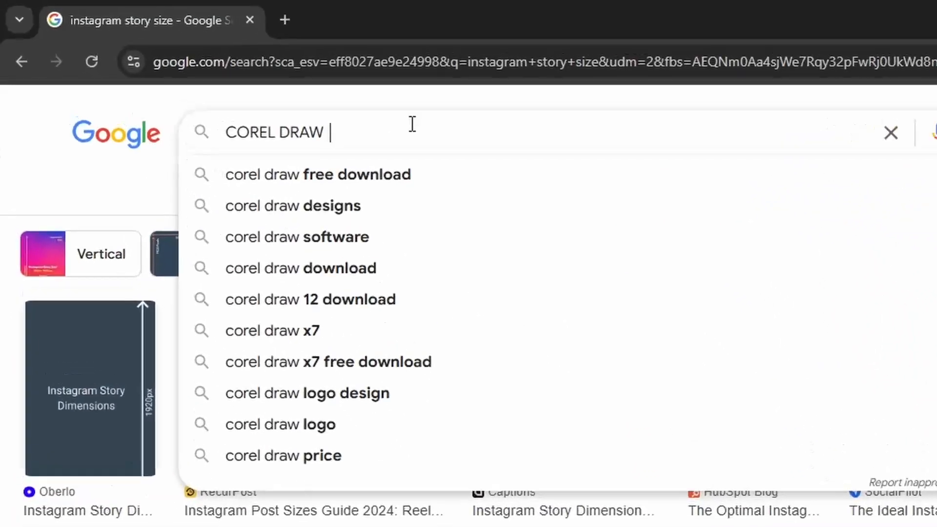
text(LOGO PNG)
key(Return)
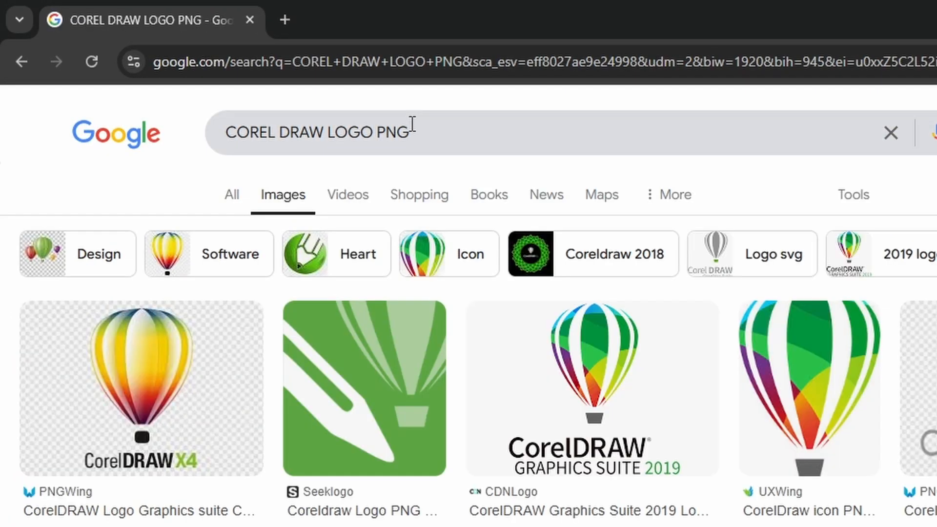
Step: Open the round green pencil logo from Free Icons PNG in the image results and save it as corel-draw-logo-icon-5.png
scroll(719, 429, down, 2)
scroll(718, 429, up, 2)
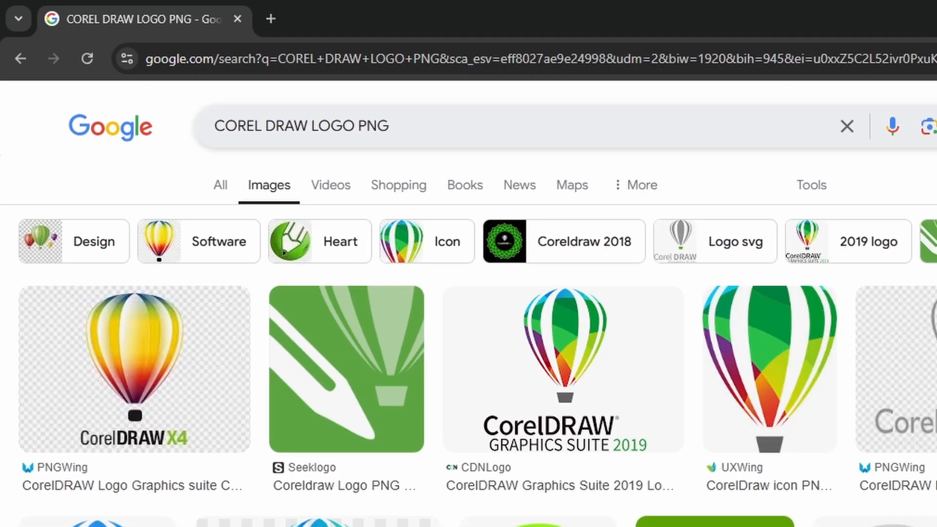
click(679, 460)
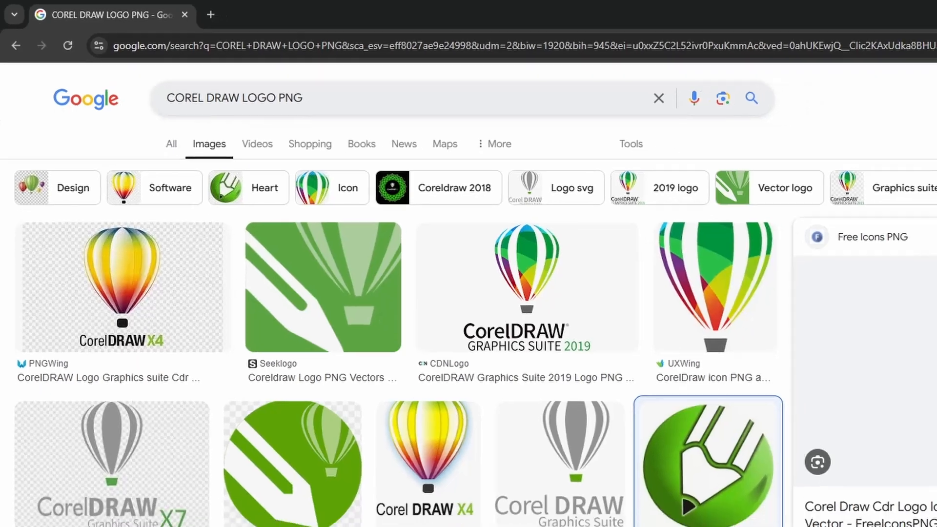
right_click(731, 227)
click(771, 366)
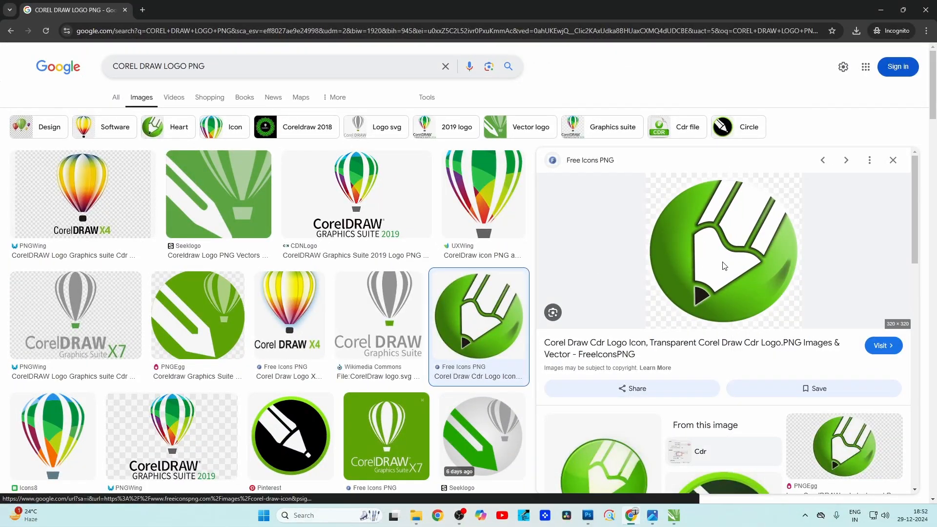
click(386, 244)
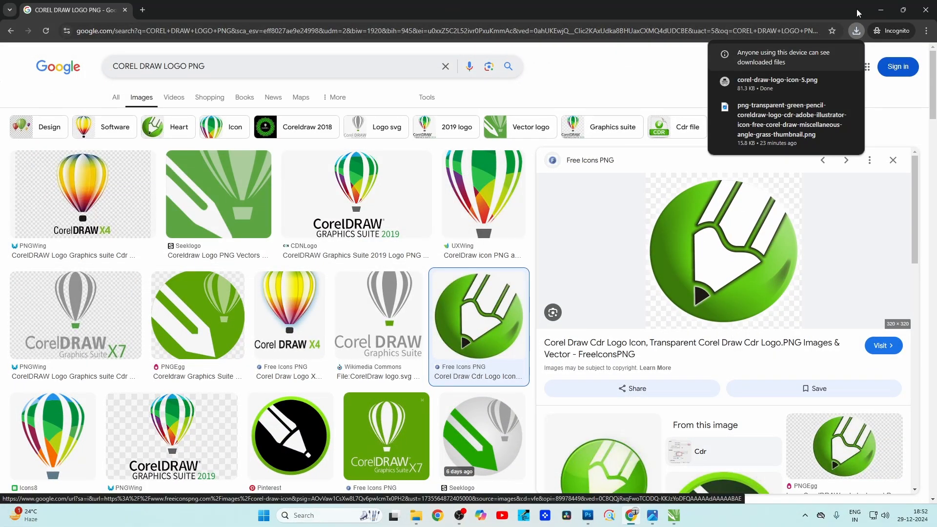
Step: Switch back to CorelDRAW and import corel-draw-logo-icon-5.png from the Desktop onto the page
click(881, 10)
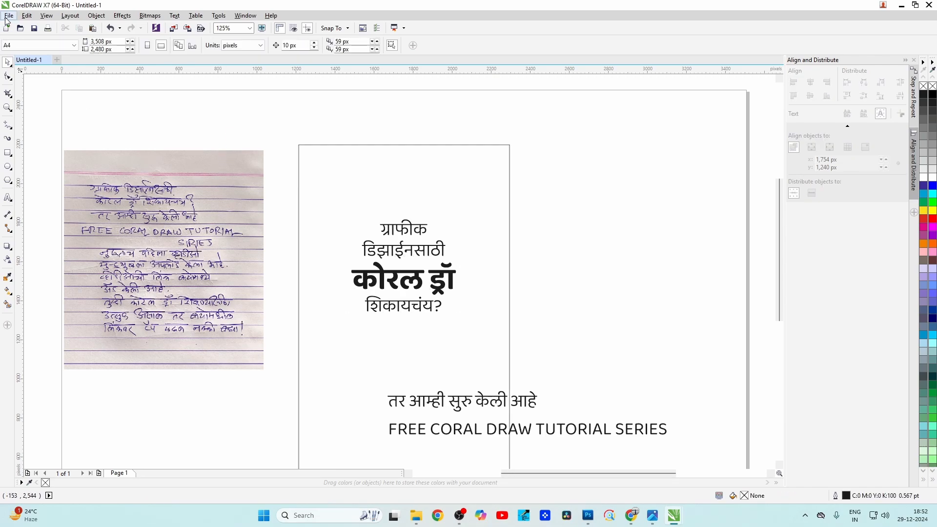
click(8, 16)
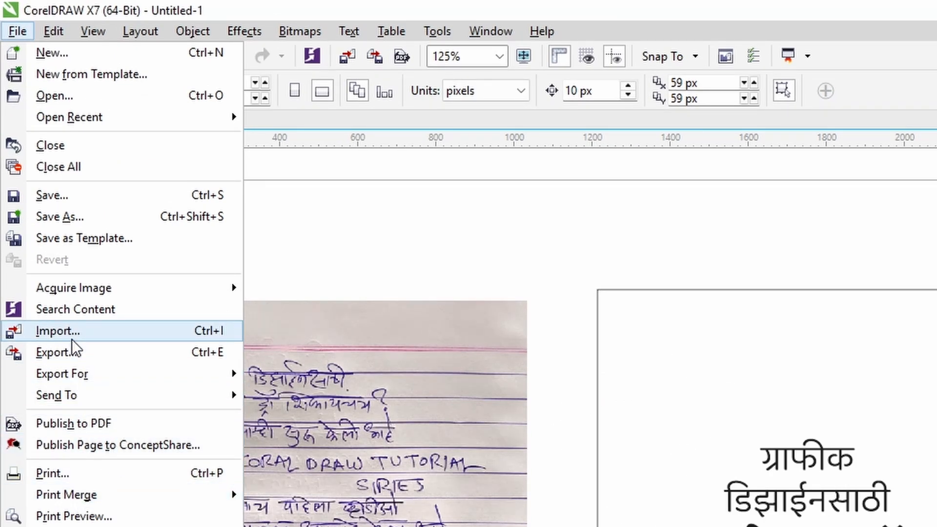
click(72, 339)
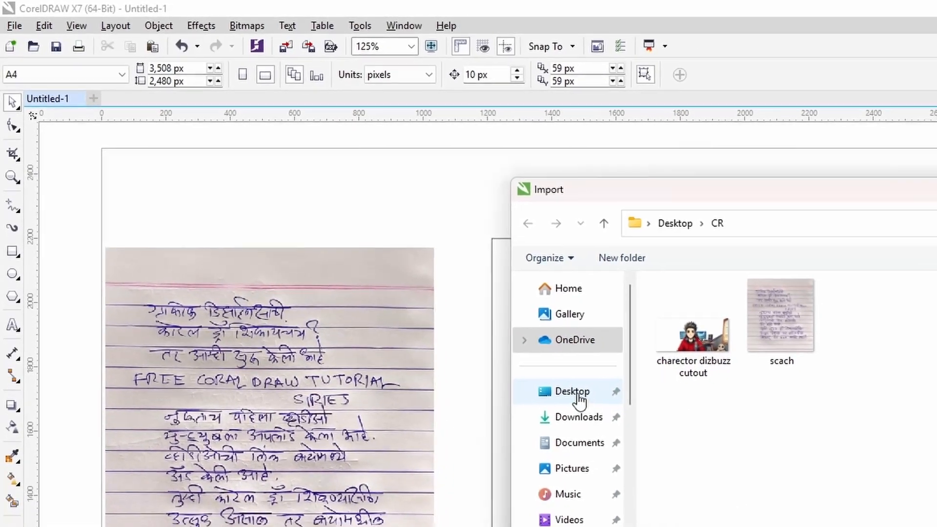
click(659, 453)
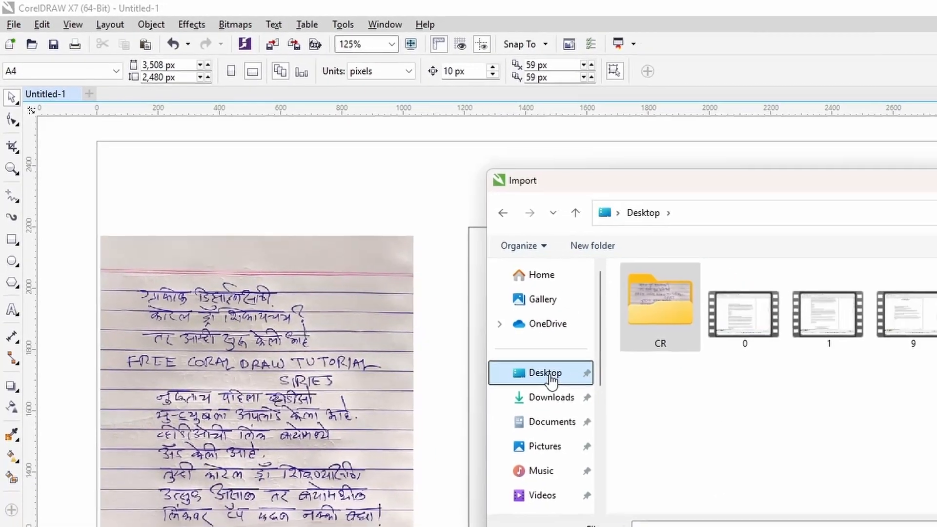
click(936, 303)
click(936, 526)
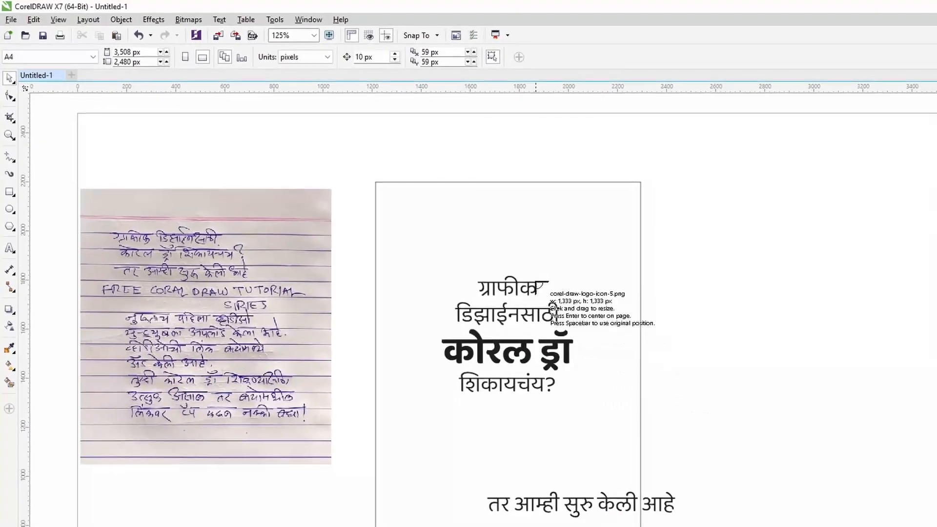
click(659, 224)
Step: Resize the imported logo to 352 × 352 px and place it centered above the heading in the rectangle
drag(798, 343, 512, 274)
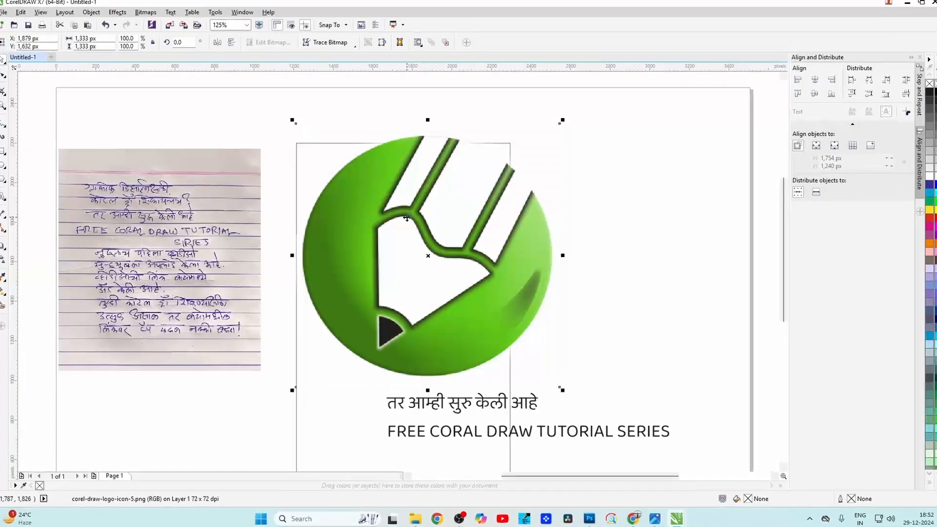
scroll(425, 217, down, 3)
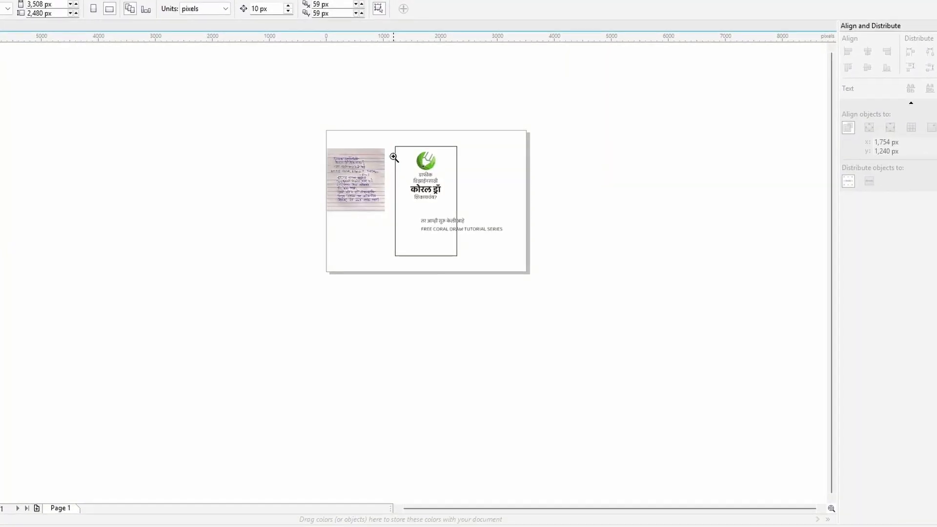
drag(383, 132, 466, 259)
click(464, 226)
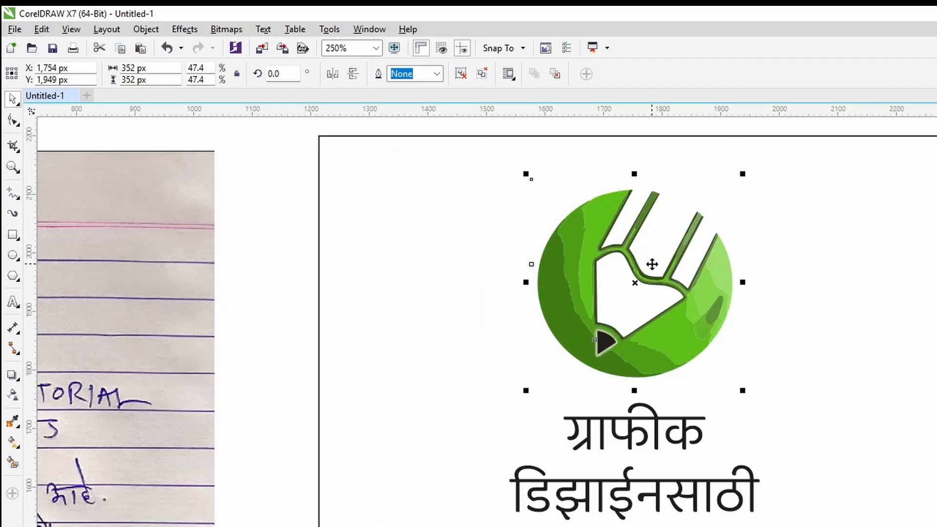
Step: Fill the story rectangle with the light green sampled from the logo's edge using the Color Eyedropper
scroll(738, 309, down, 5)
click(738, 310)
drag(598, 236, 704, 399)
click(697, 356)
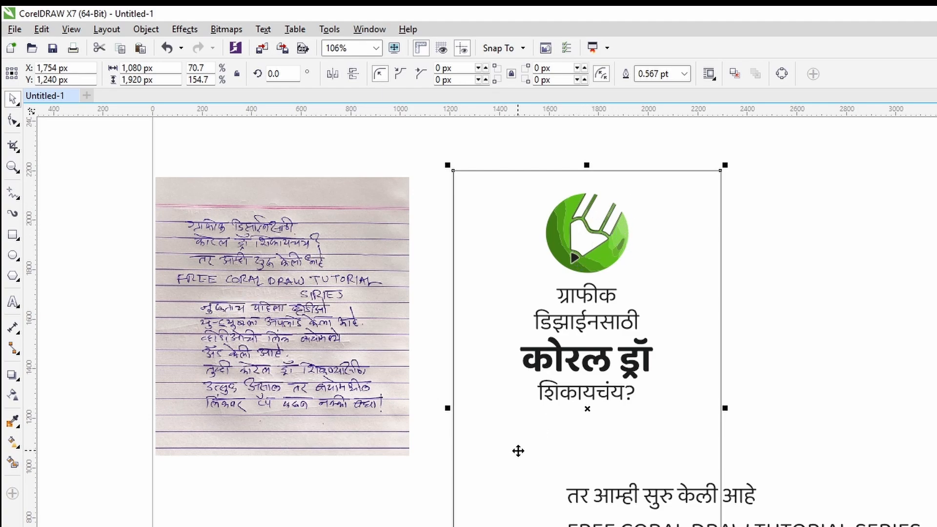
click(13, 422)
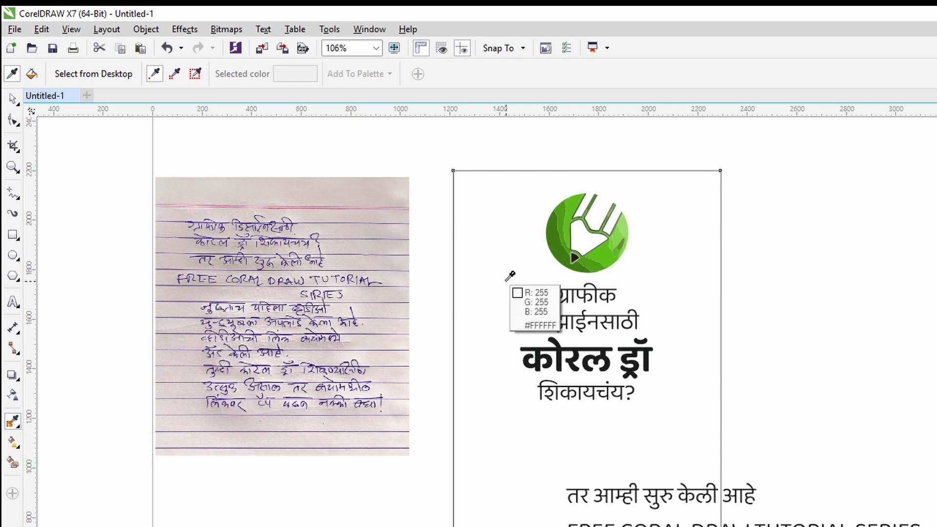
click(626, 222)
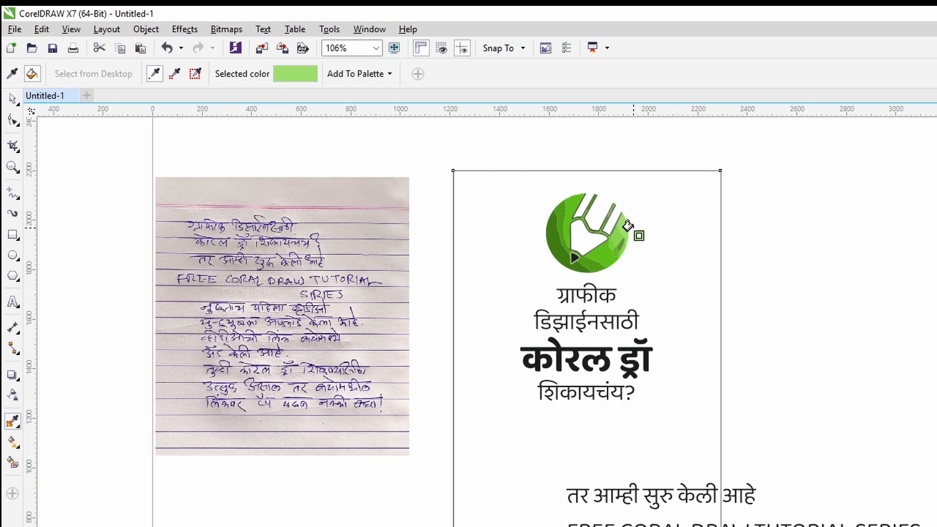
click(680, 267)
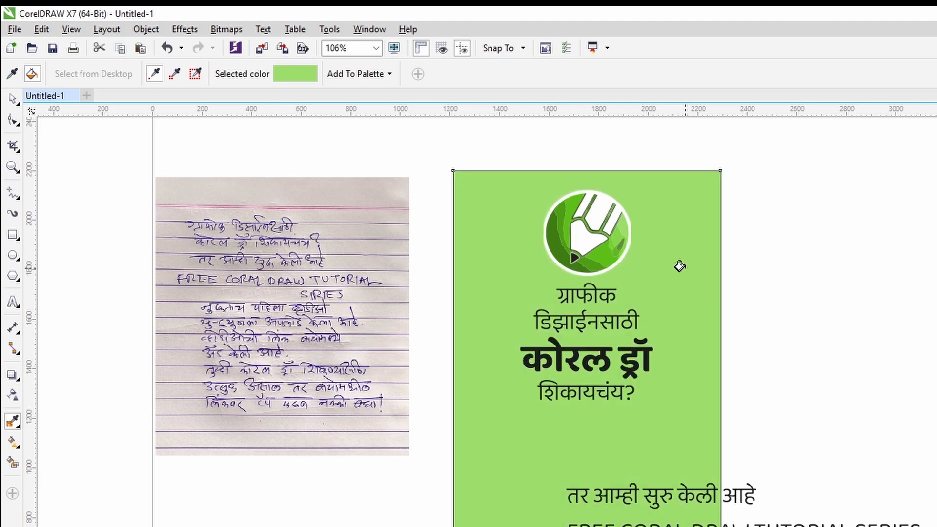
click(11, 102)
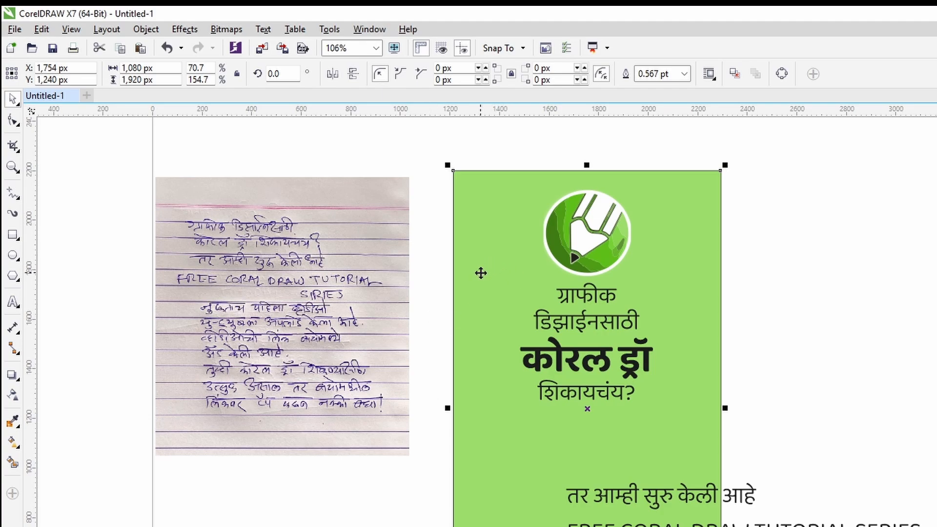
key(Escape)
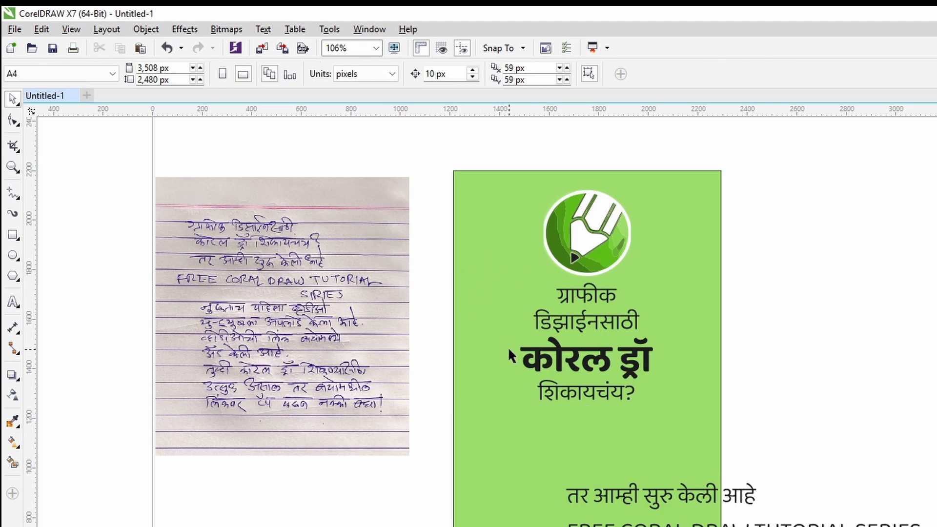
drag(587, 252, 742, 238)
key(ctrl+z)
drag(584, 321, 681, 307)
key(ctrl+z)
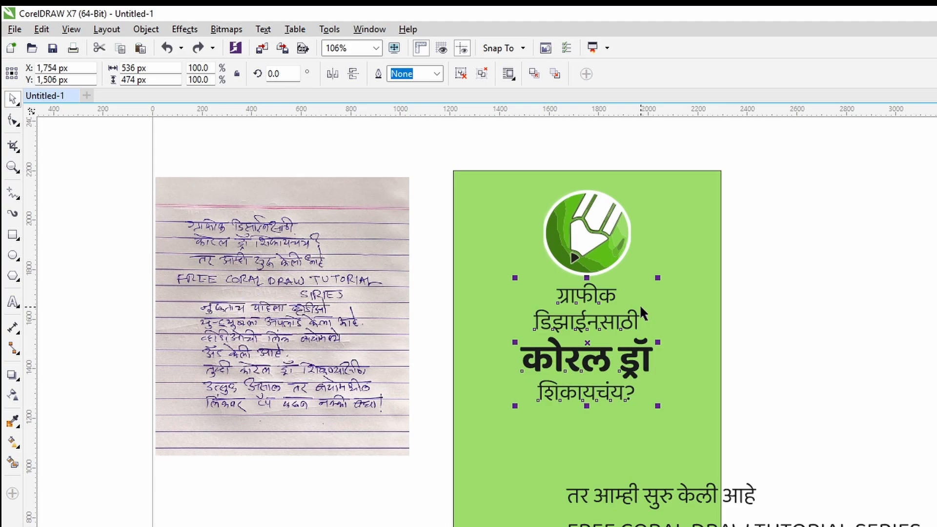
Step: Remove the story rectangle's outline and change its fill to the lighter green #BFFF8B from the Color Harmonies mixer
click(496, 240)
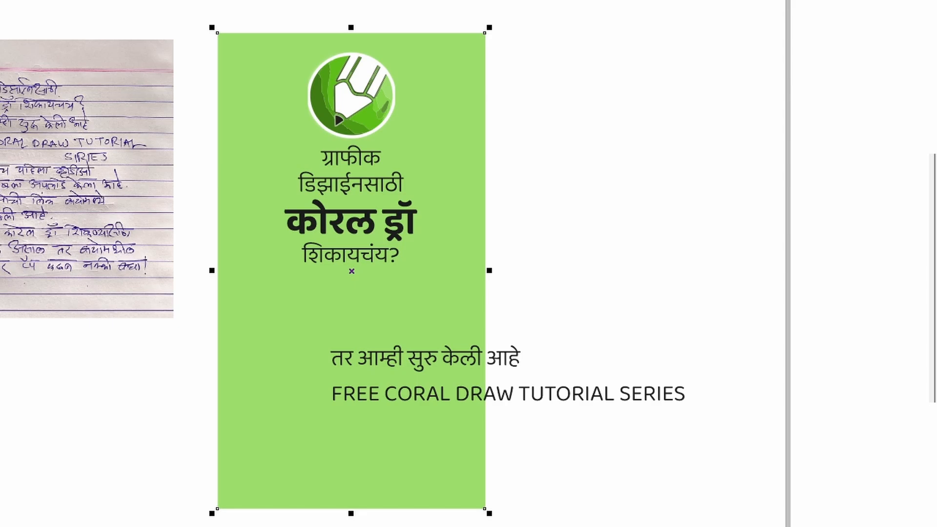
click(577, 134)
click(229, 181)
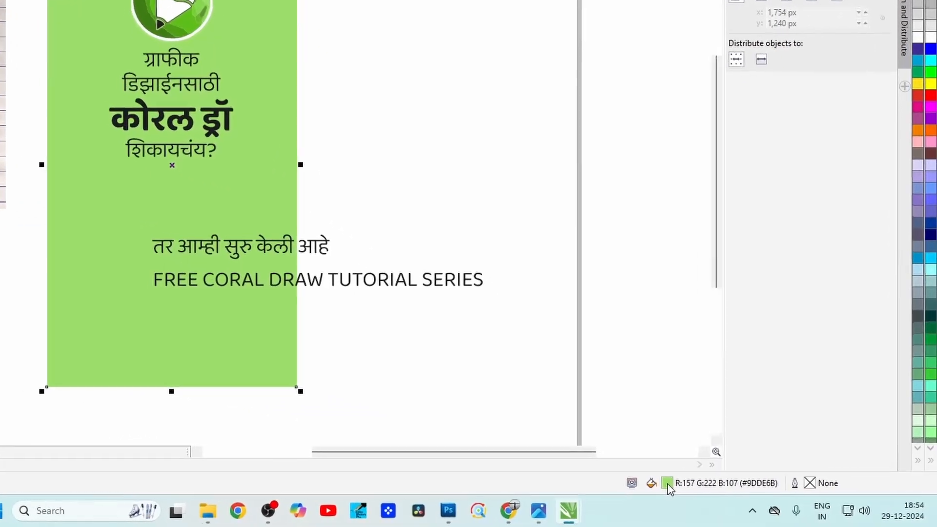
double_click(568, 470)
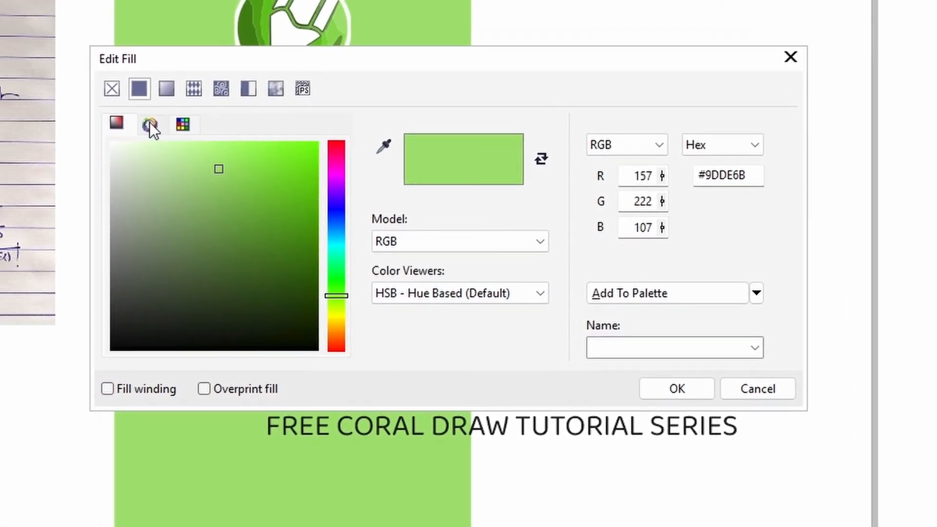
click(150, 125)
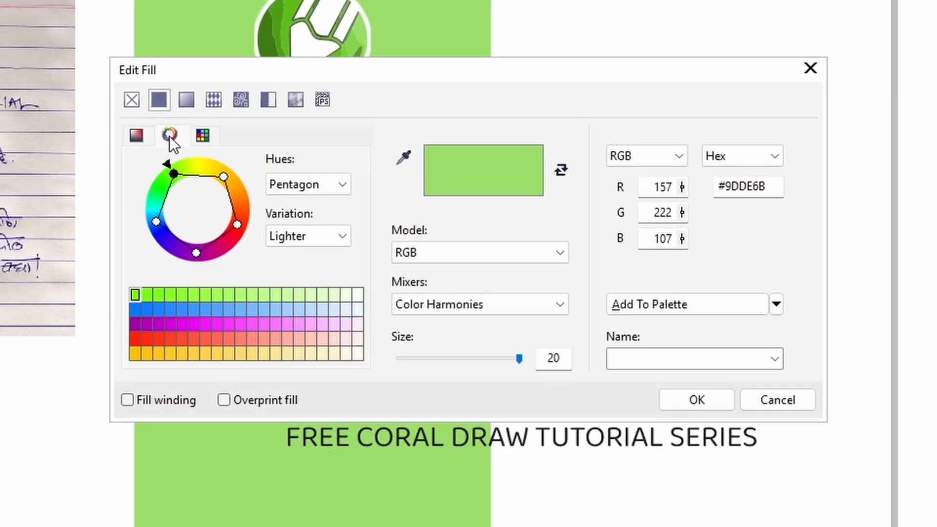
click(264, 294)
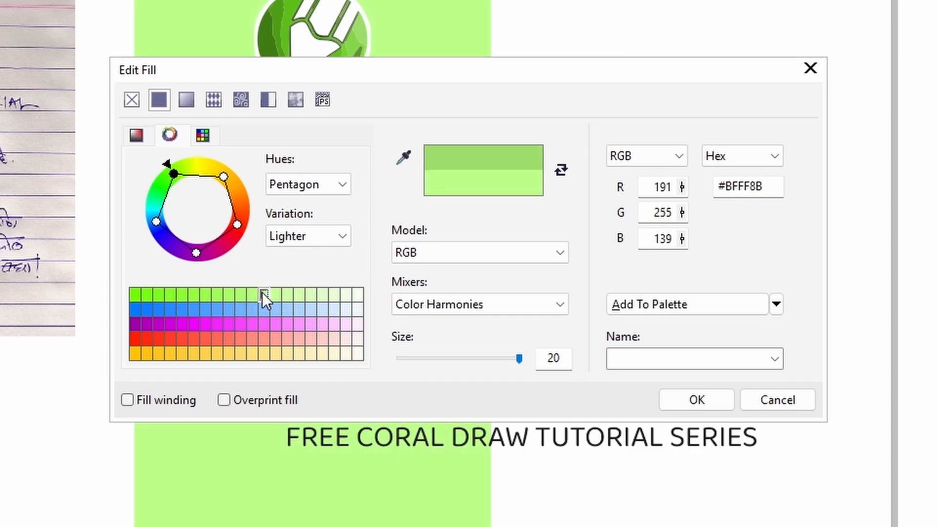
click(263, 294)
click(694, 399)
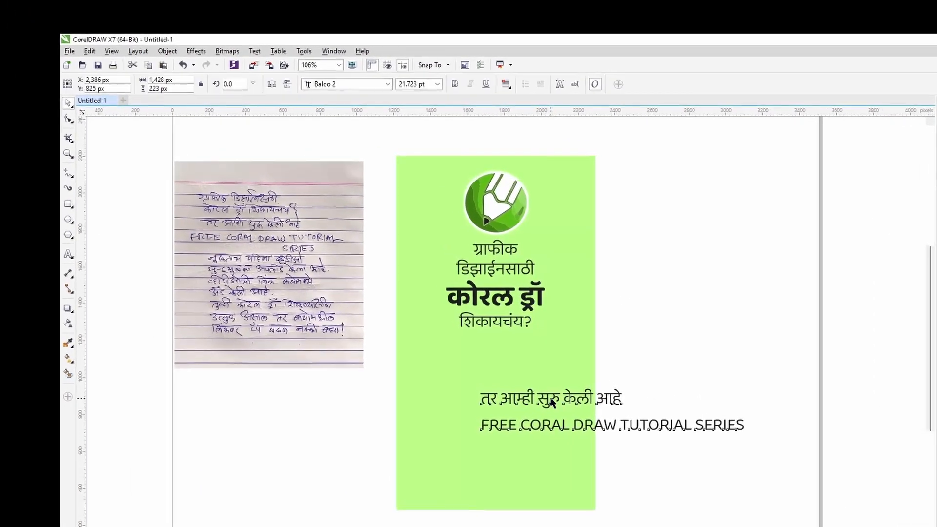
Step: Move the two-line text starting with "तर आम्ही सुरु केली आहे" so its first line fits inside the story rectangle
drag(551, 403, 515, 410)
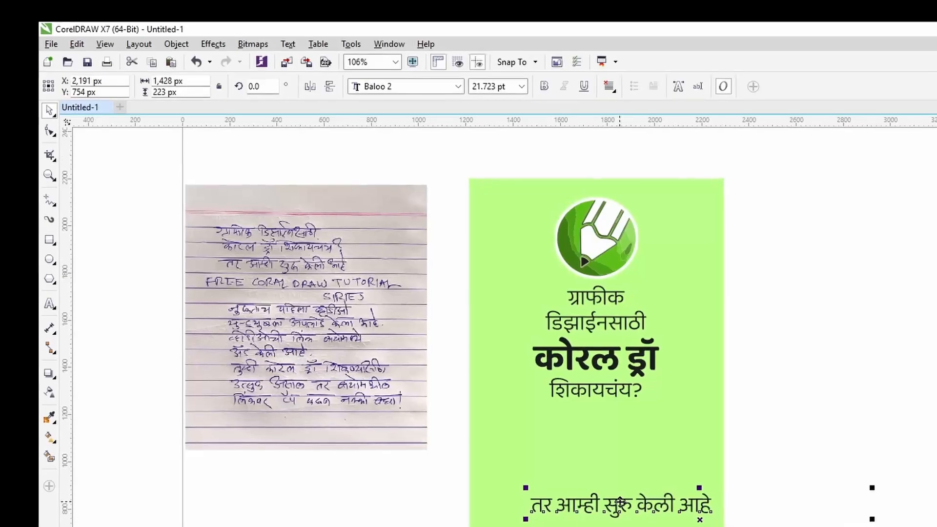
drag(620, 502, 596, 488)
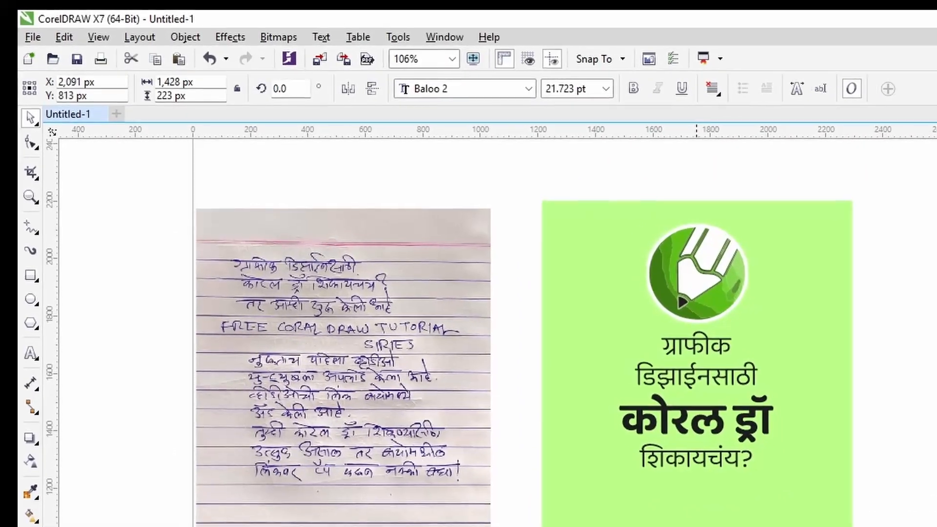
key(Escape)
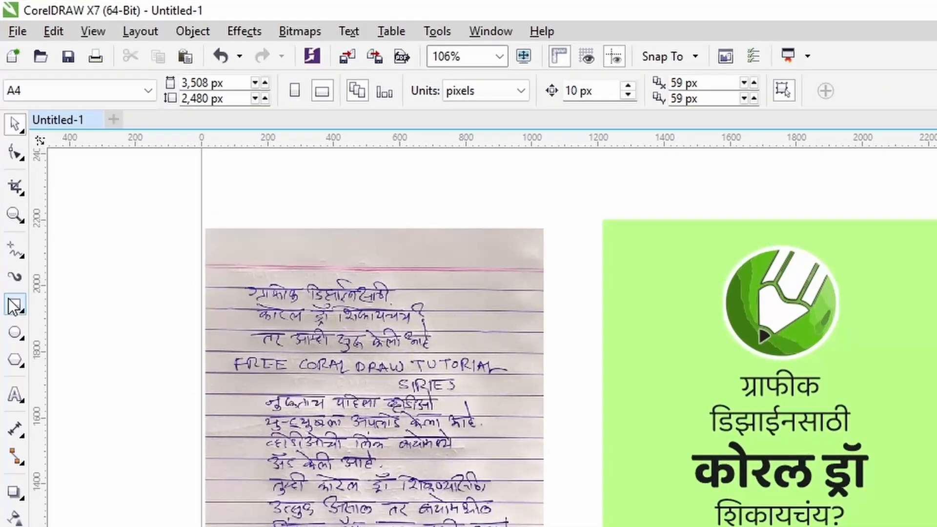
Step: Draw a rectangle about 647 × 1120 px around the logo and heading, extending above the story rectangle, and center it horizontally on the story
click(14, 305)
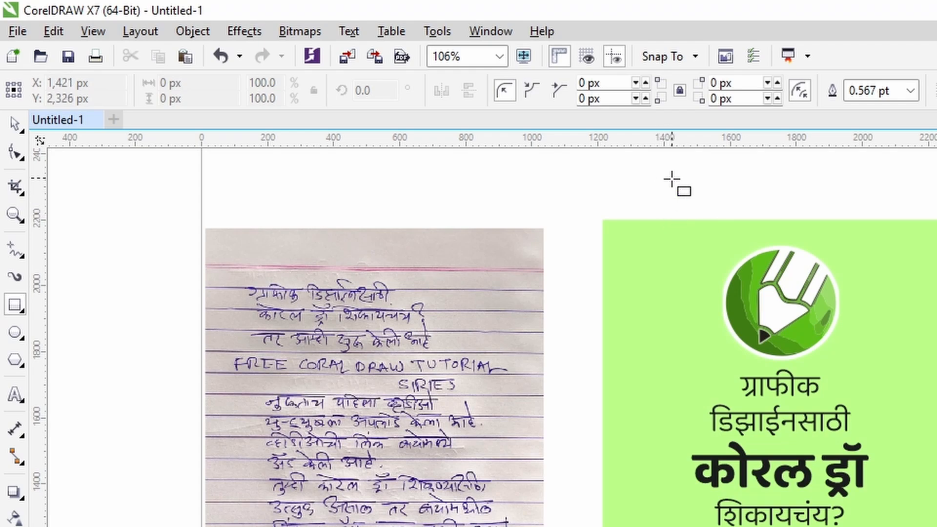
drag(672, 180, 416, 434)
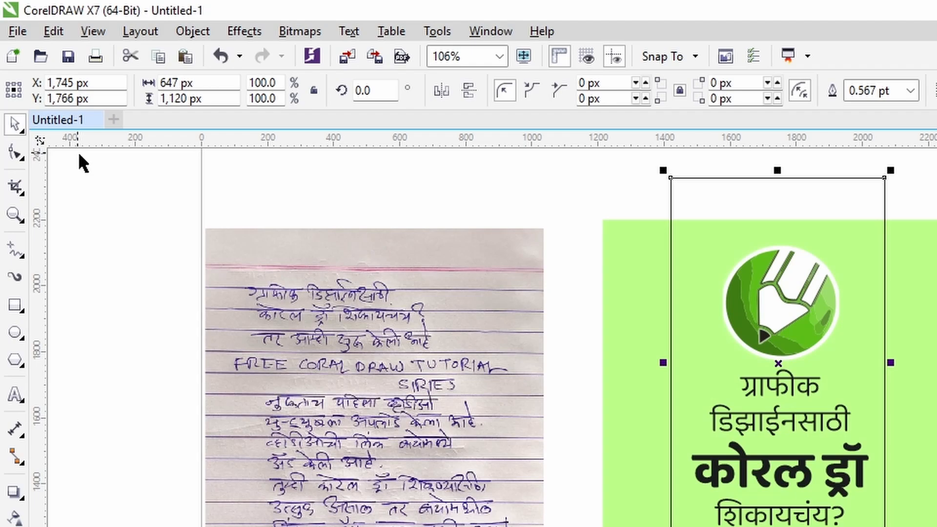
click(130, 194)
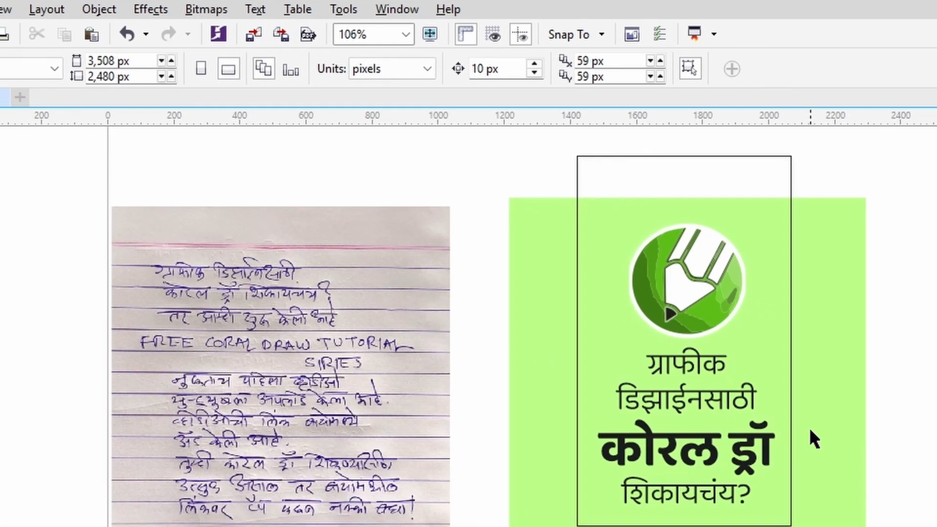
key(Tab)
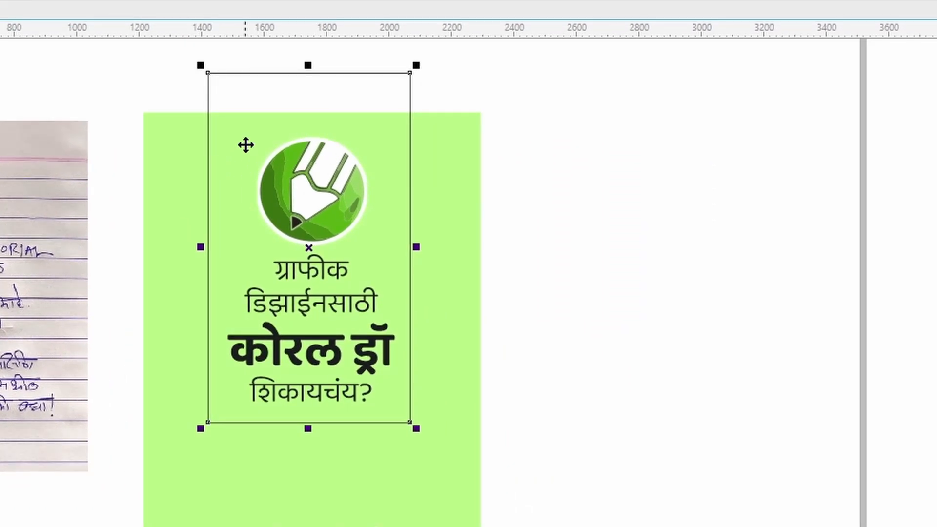
key(Right)
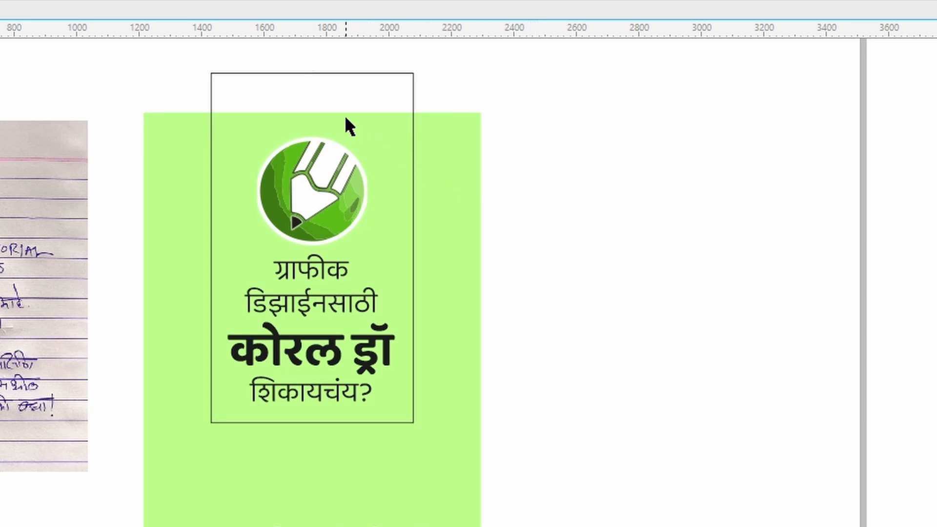
click(345, 99)
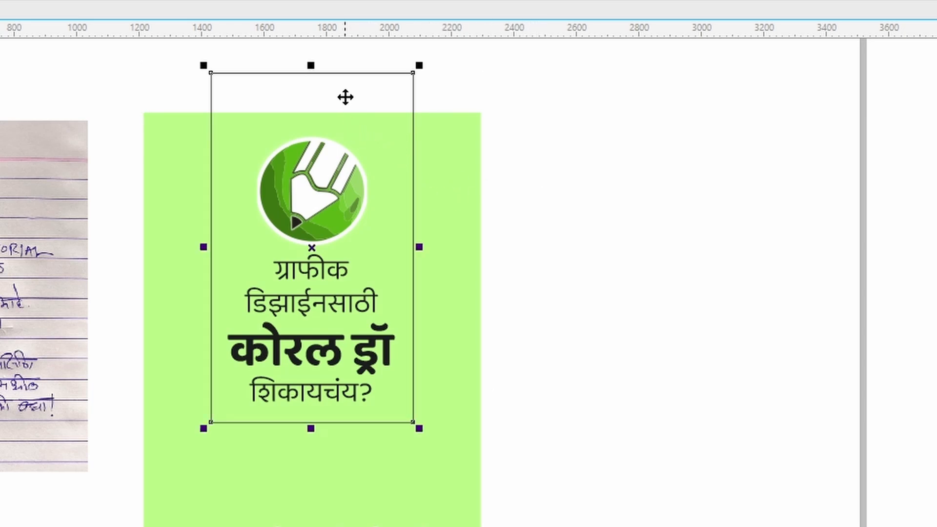
shift+click(460, 198)
Step: Round all four corners of the new rectangle to about 120 px with the Shape tool
key(F10)
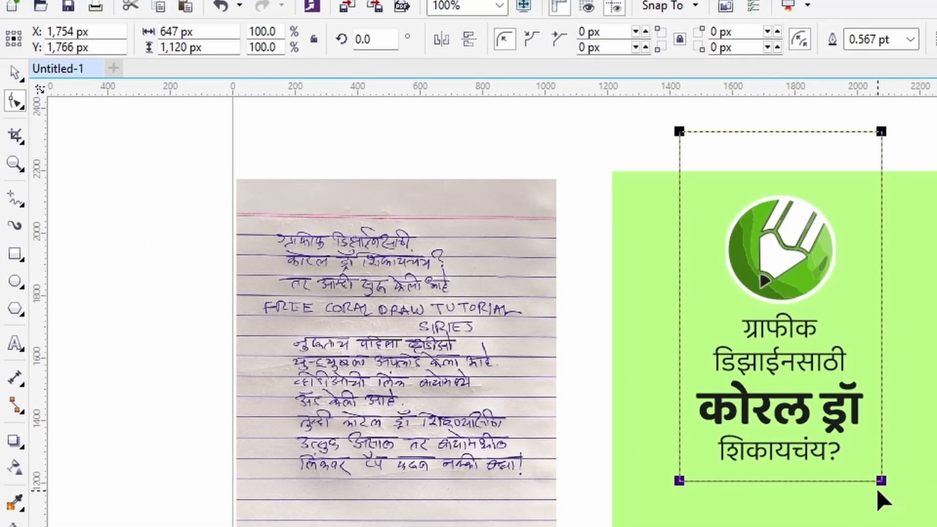
drag(881, 481, 900, 444)
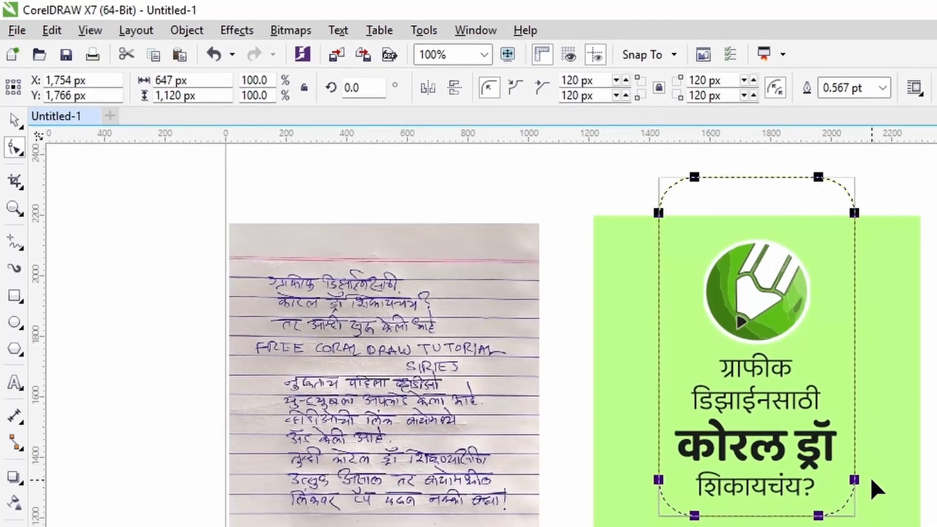
key(space)
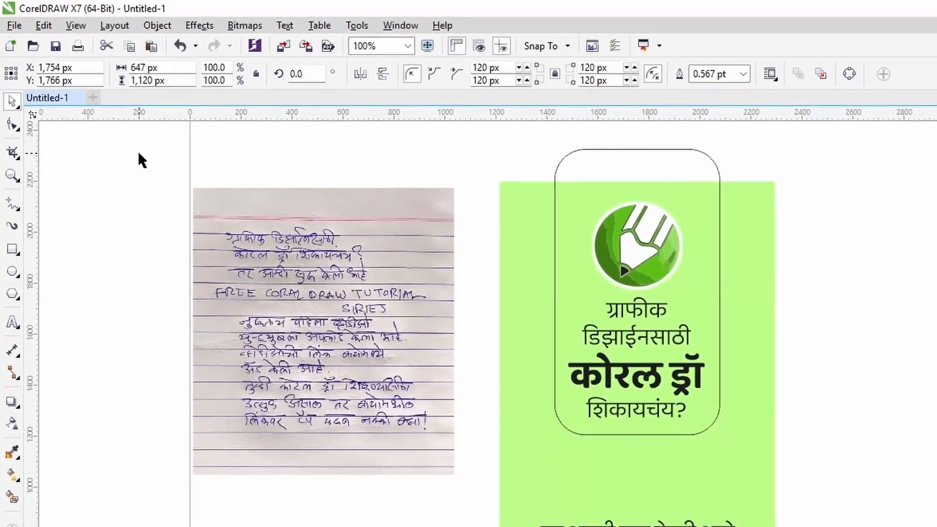
Step: Fill the rounded rectangle with the dark green #4C9E0F sampled from the logo using the Color Eyedropper
click(607, 149)
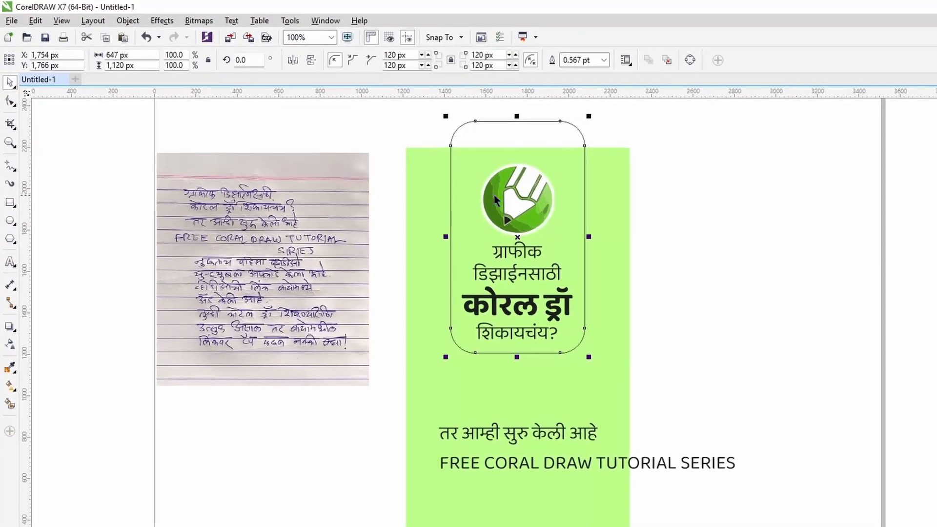
scroll(494, 194, up, 2)
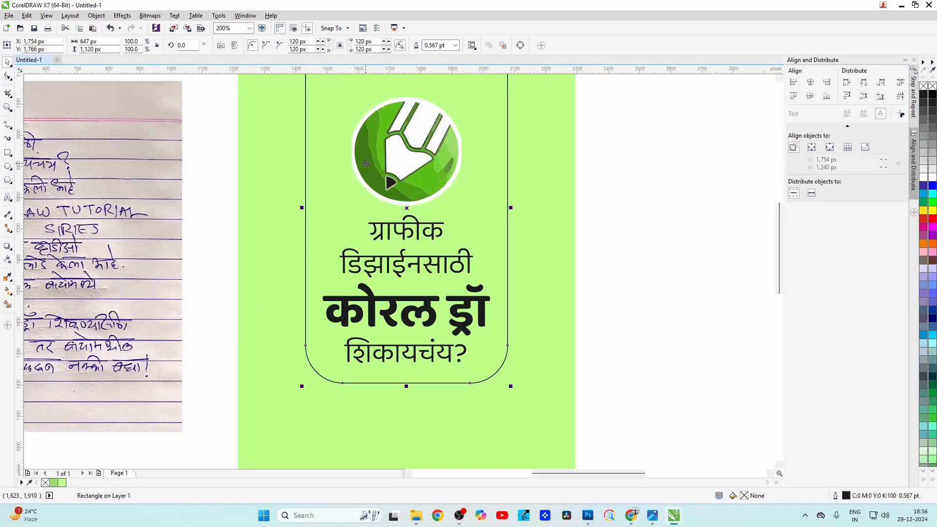
scroll(373, 150, up, 1)
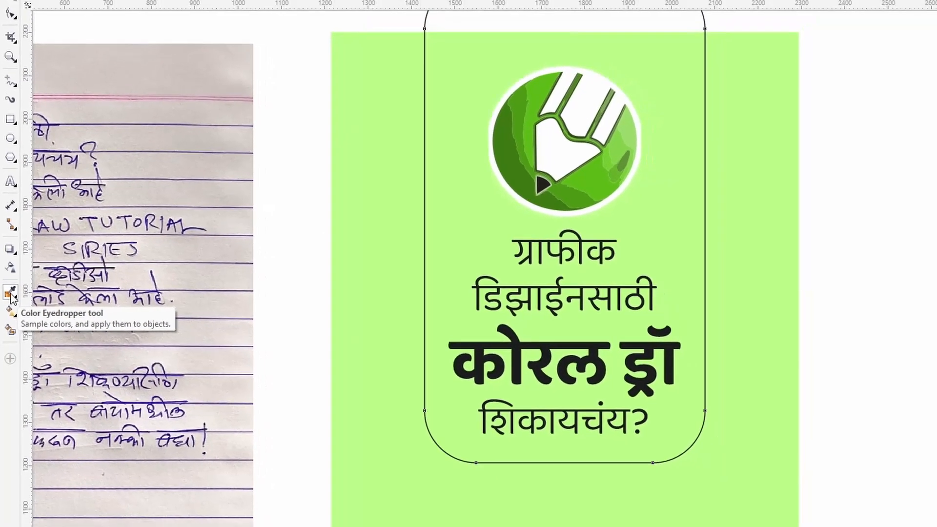
click(15, 293)
click(376, 162)
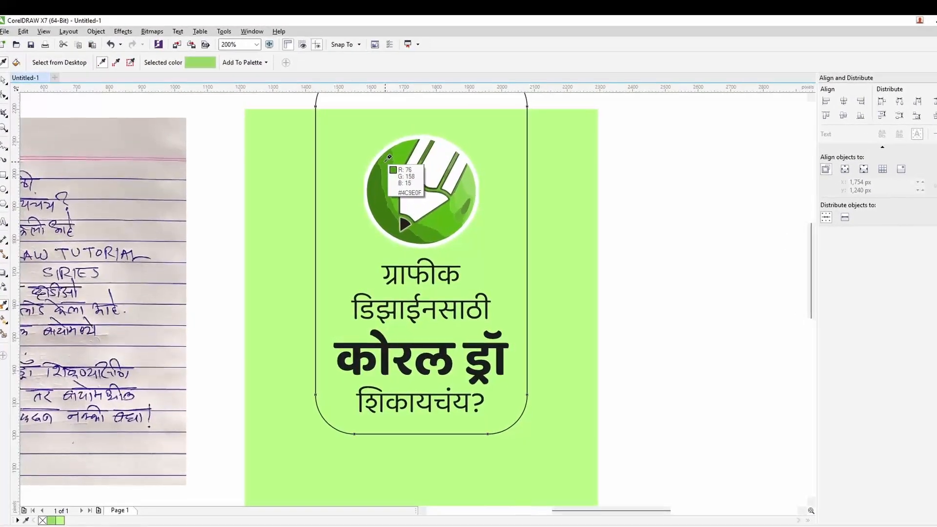
click(343, 138)
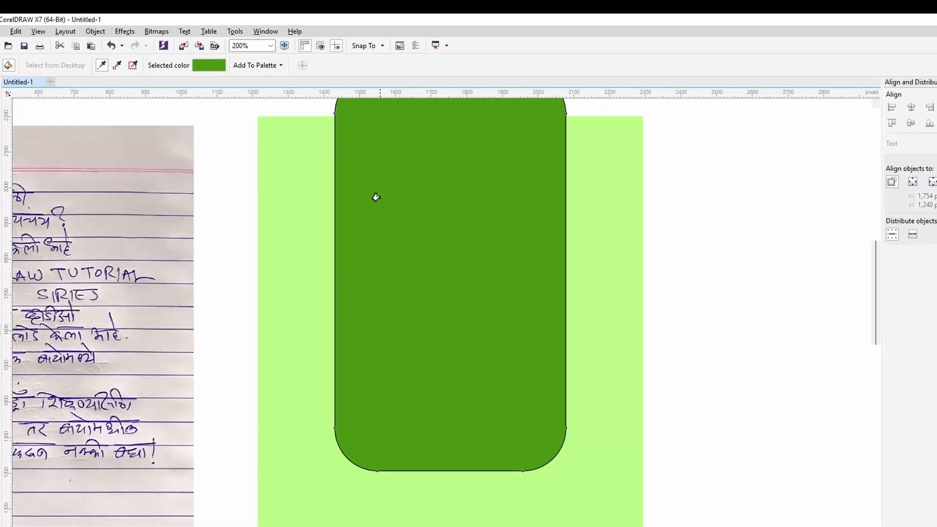
scroll(375, 197, down, 4)
key(space)
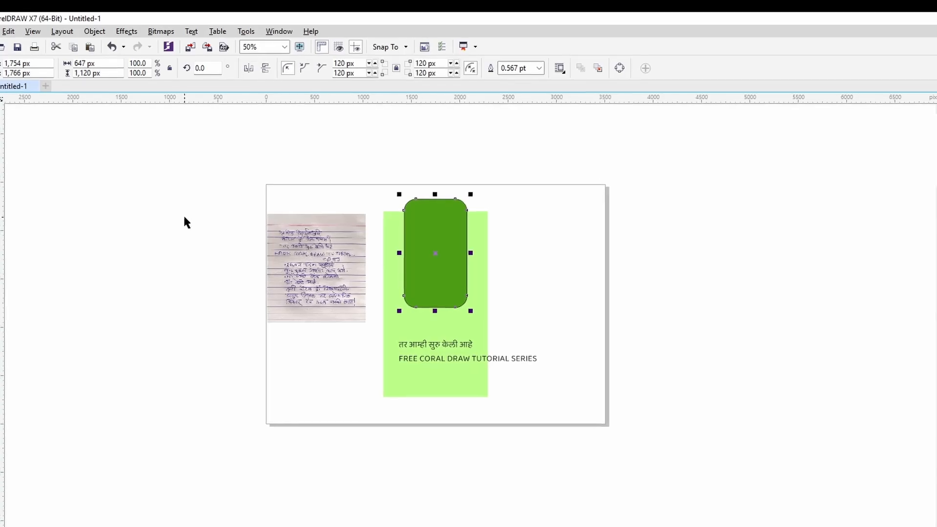
Step: Remove the outline from the dark green rounded rectangle
click(184, 219)
scroll(431, 244, up, 2)
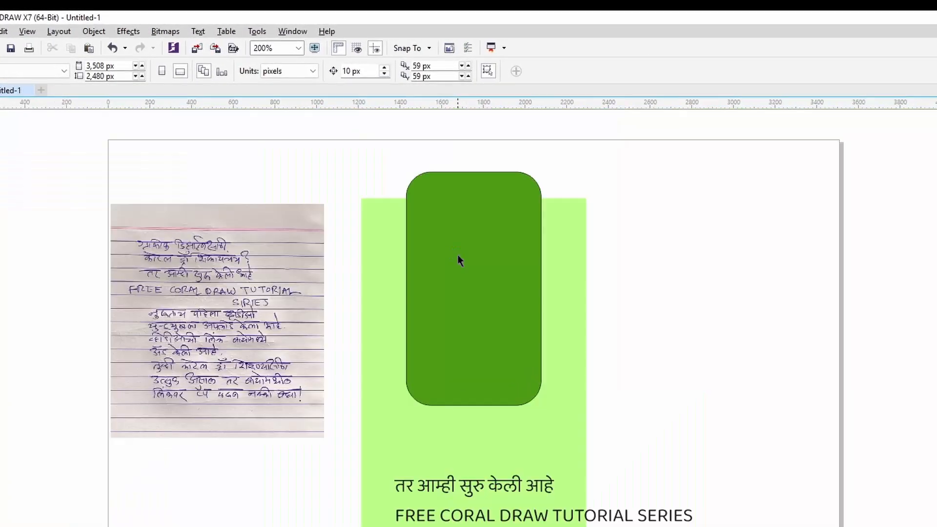
click(456, 254)
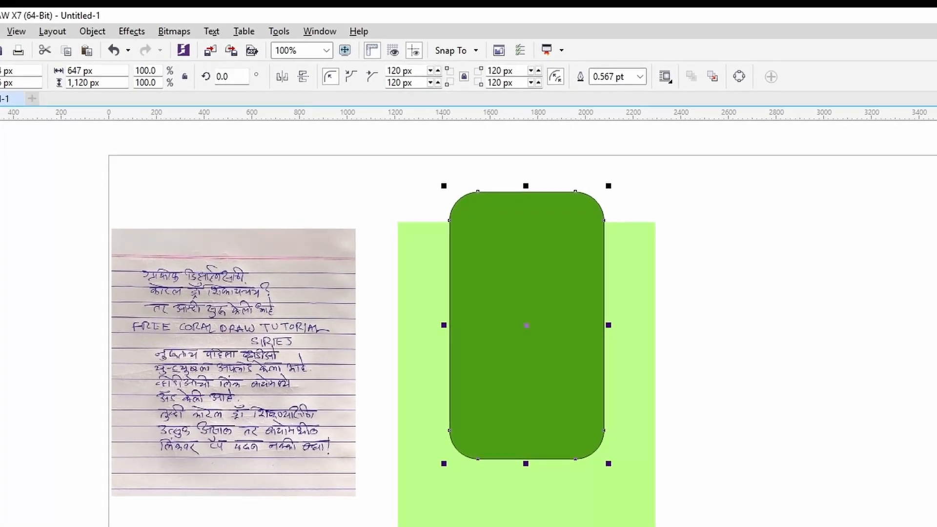
right_click(919, 279)
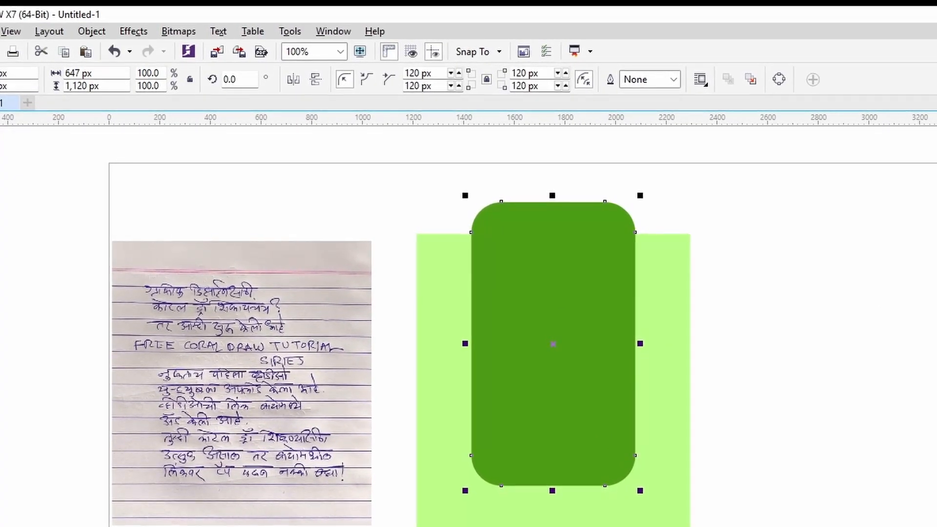
click(770, 287)
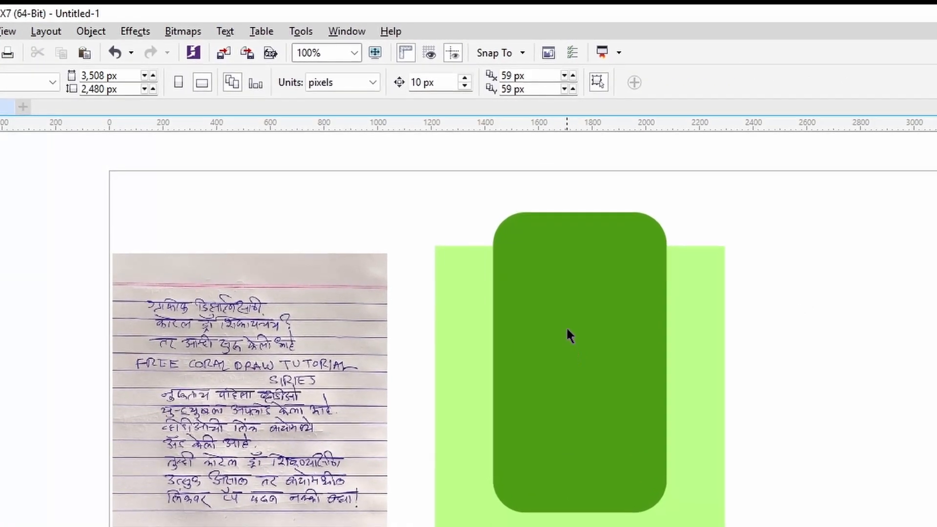
Step: Send the dark green rounded rectangle to the back of the layer
click(567, 330)
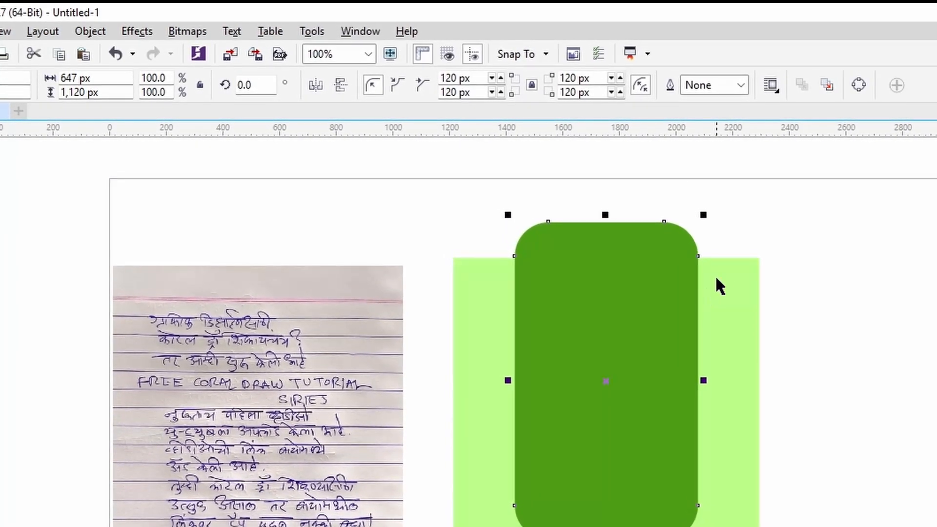
click(738, 239)
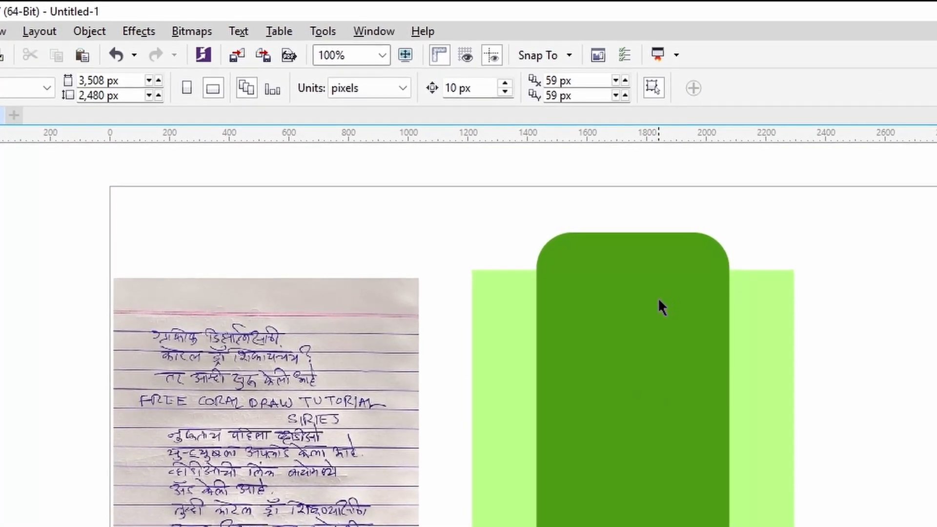
click(614, 275)
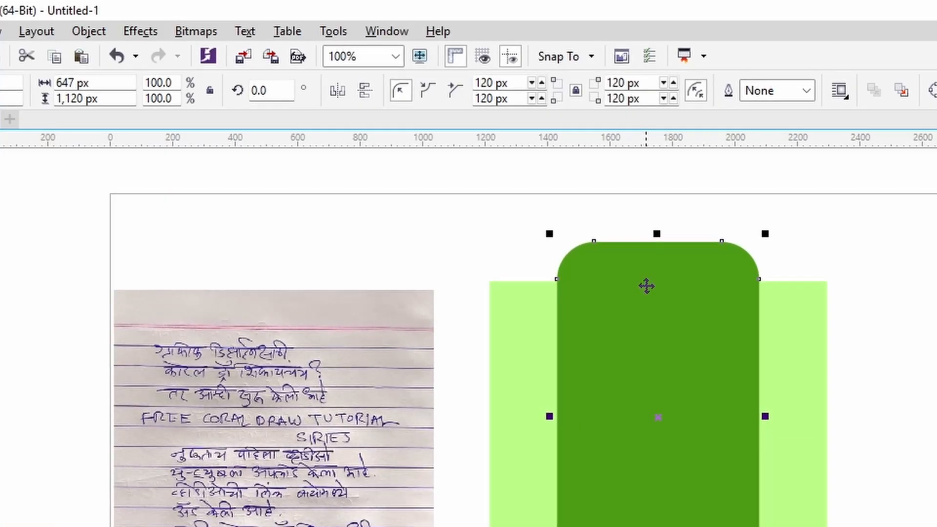
click(98, 33)
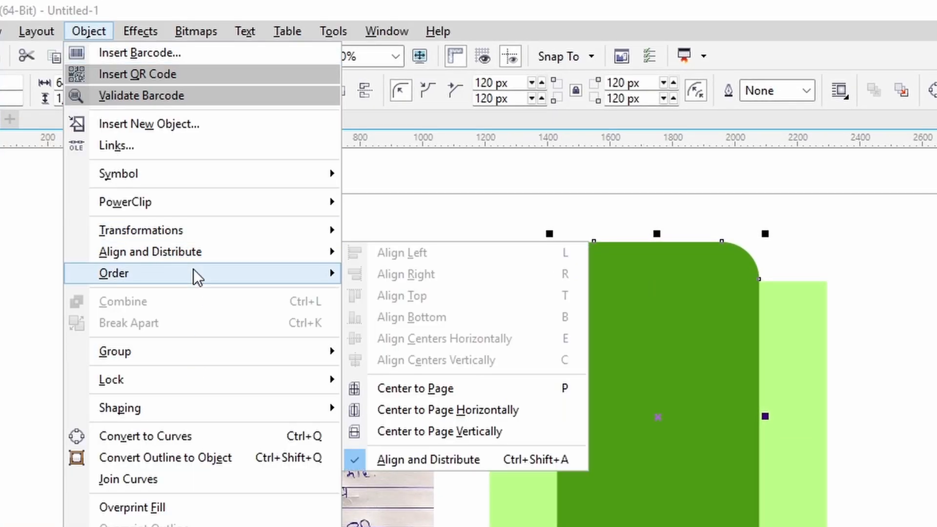
mouse_move(193, 269)
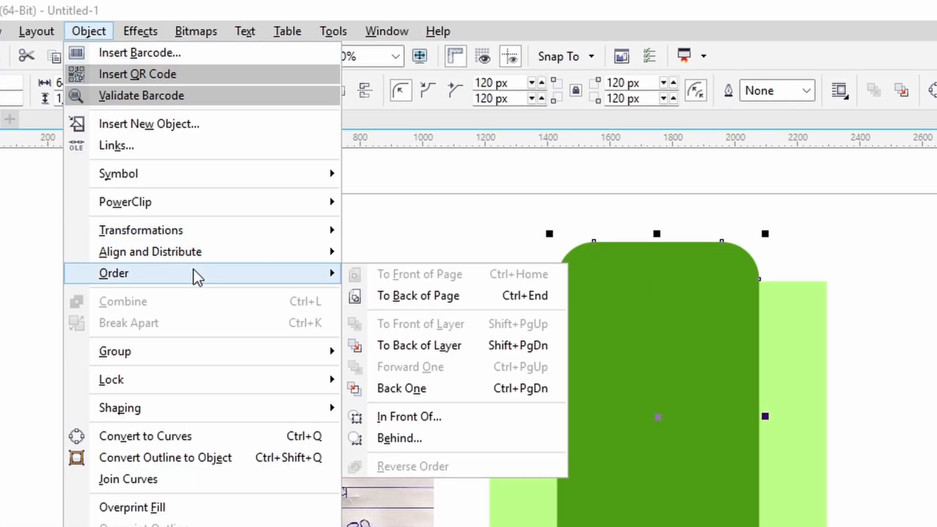
click(458, 345)
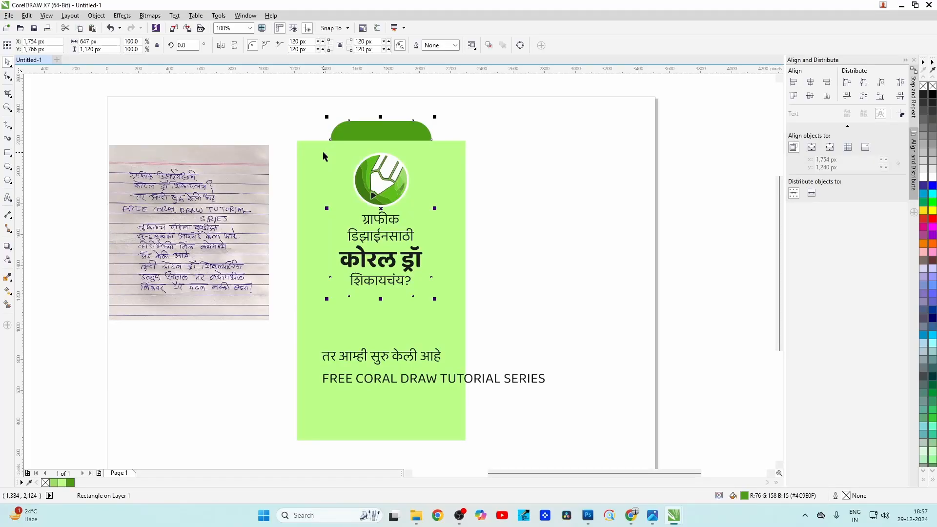
Step: Send the light green background rectangle to the back of the layer
click(310, 154)
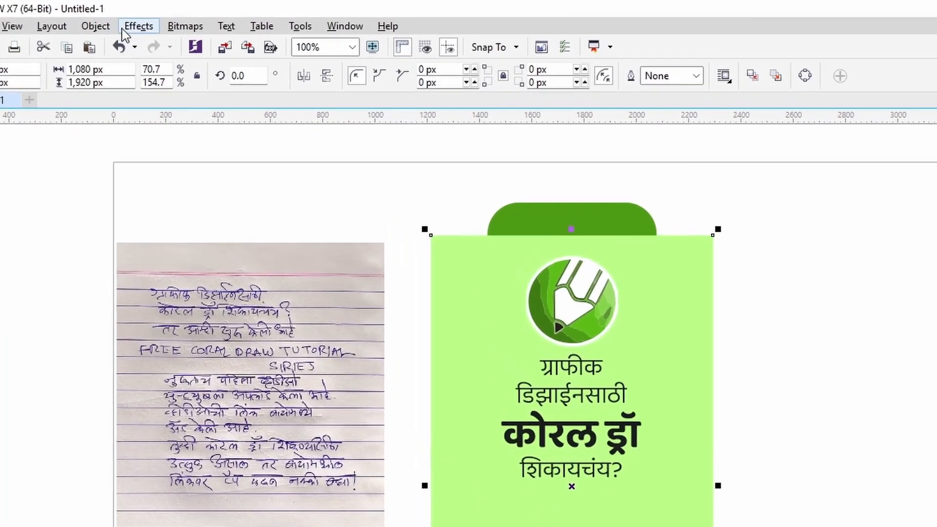
click(96, 15)
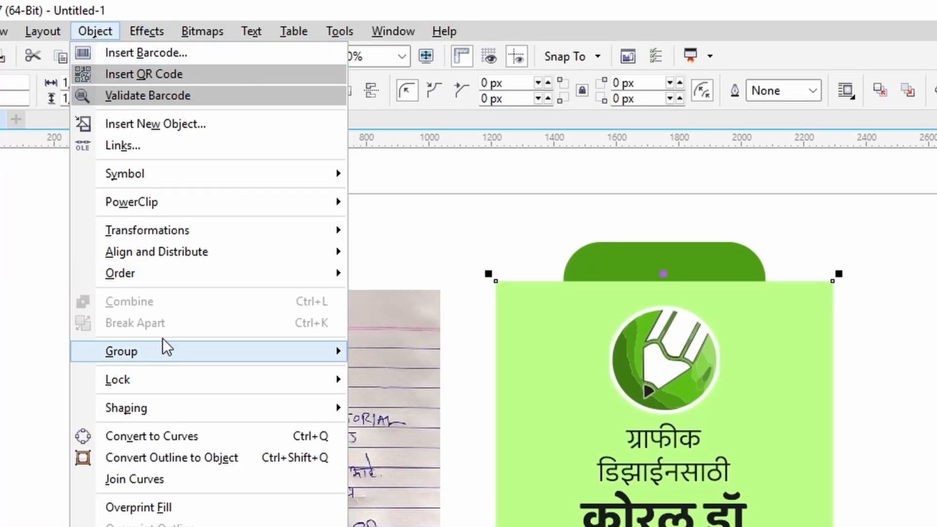
mouse_move(163, 279)
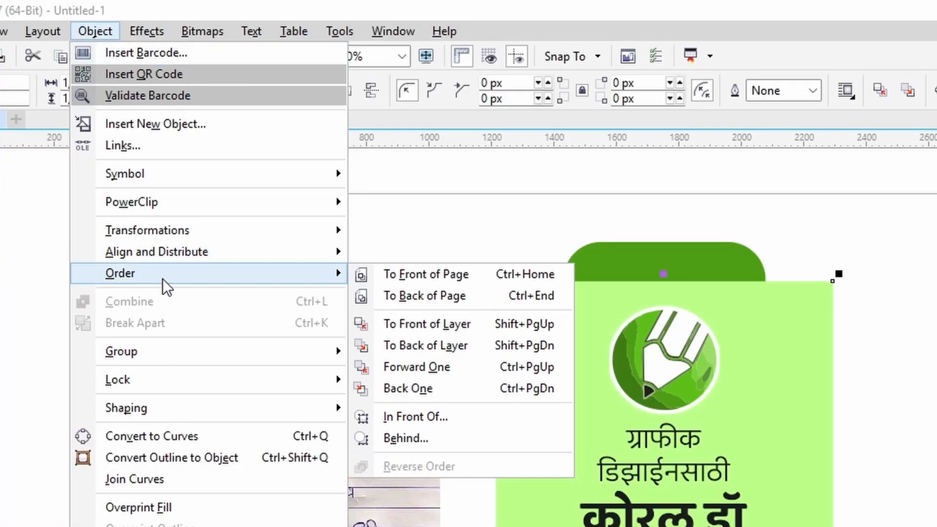
click(435, 346)
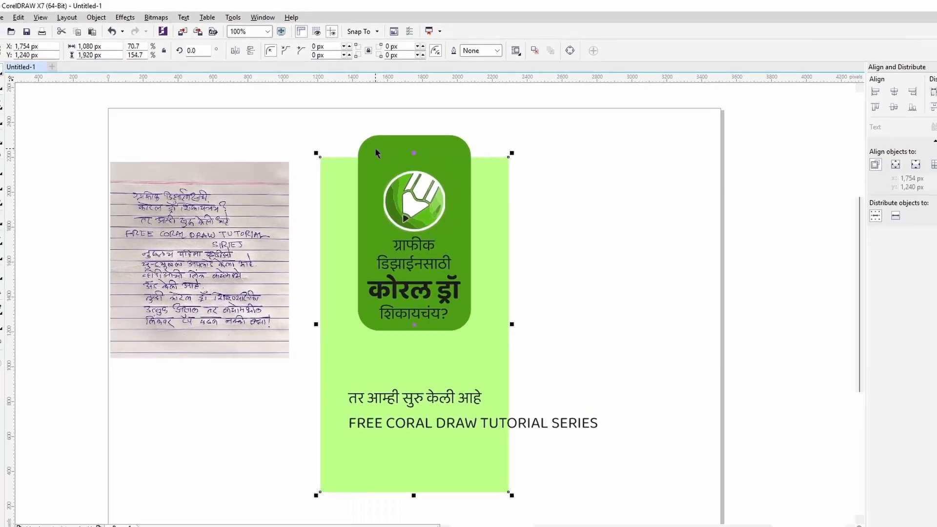
key(Escape)
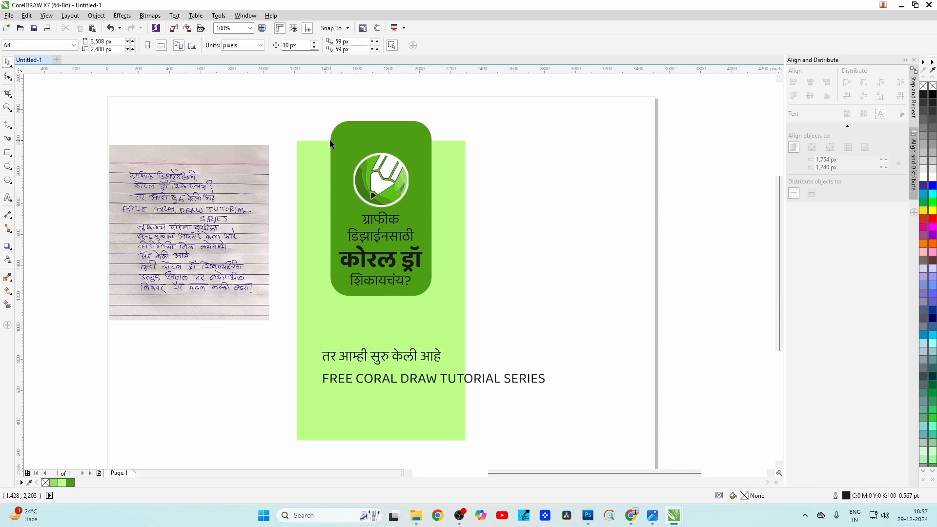
Step: PowerClip the dark green rounded rectangle inside the light green background rectangle
click(343, 141)
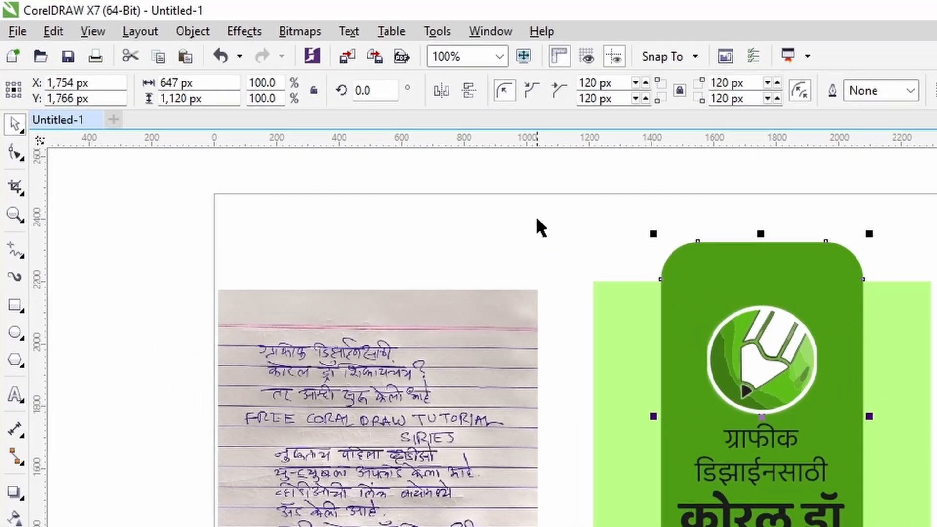
click(194, 32)
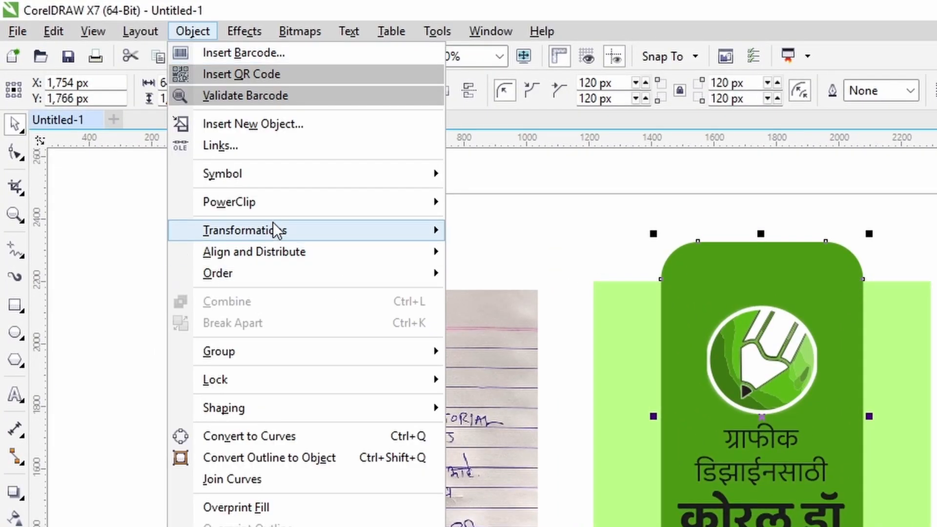
mouse_move(276, 201)
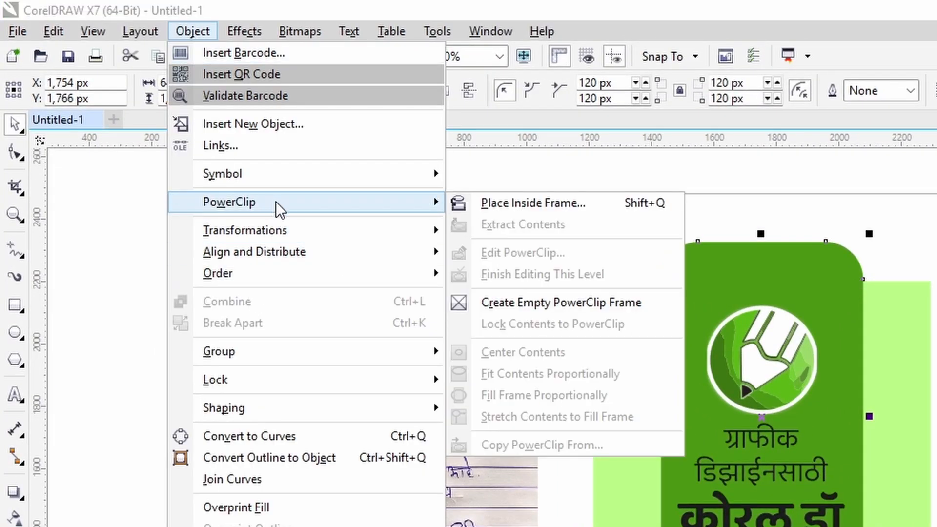
click(543, 206)
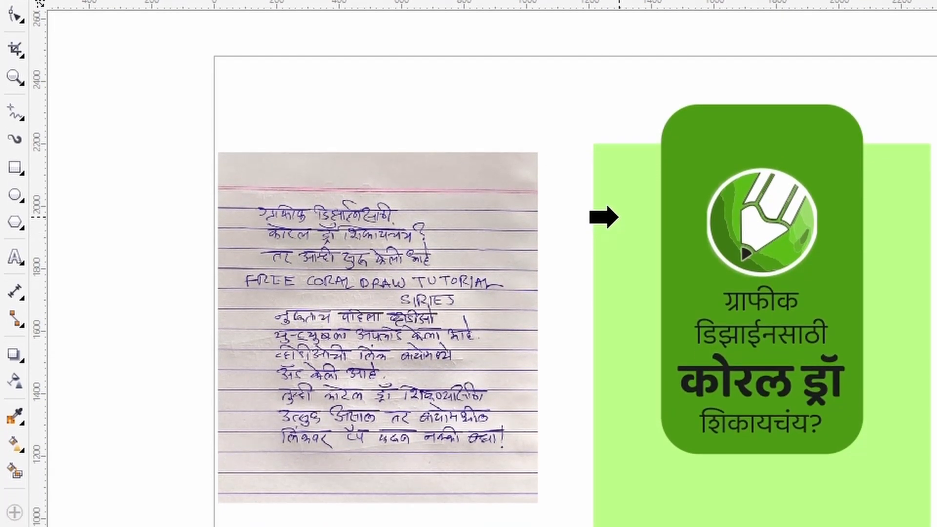
click(618, 217)
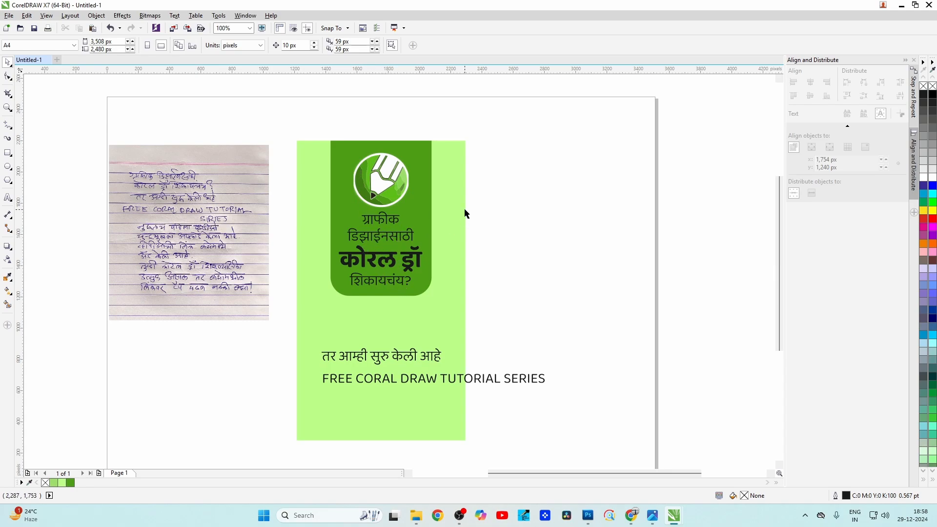
Step: Undock the Default Palette and close it, keeping only the other color palette docked
drag(322, 302, 322, 302)
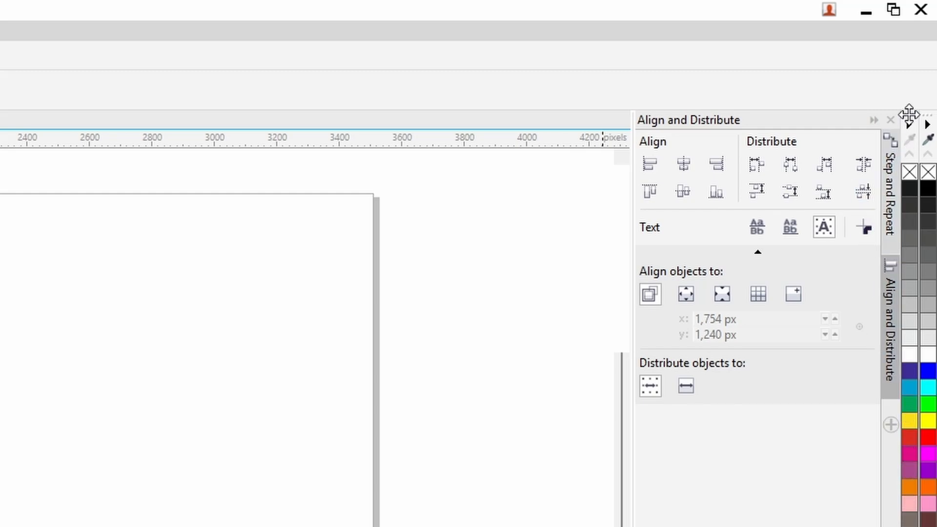
drag(908, 114, 498, 219)
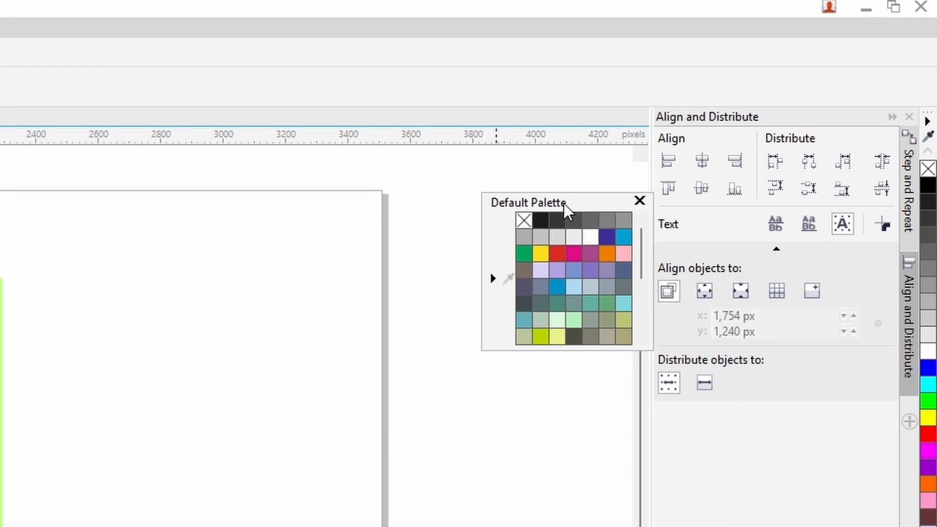
drag(566, 202, 493, 202)
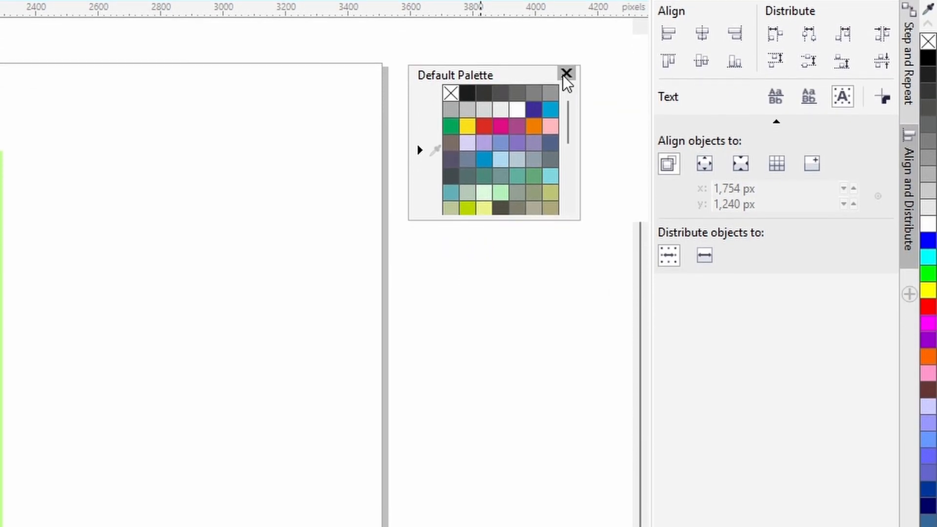
click(566, 74)
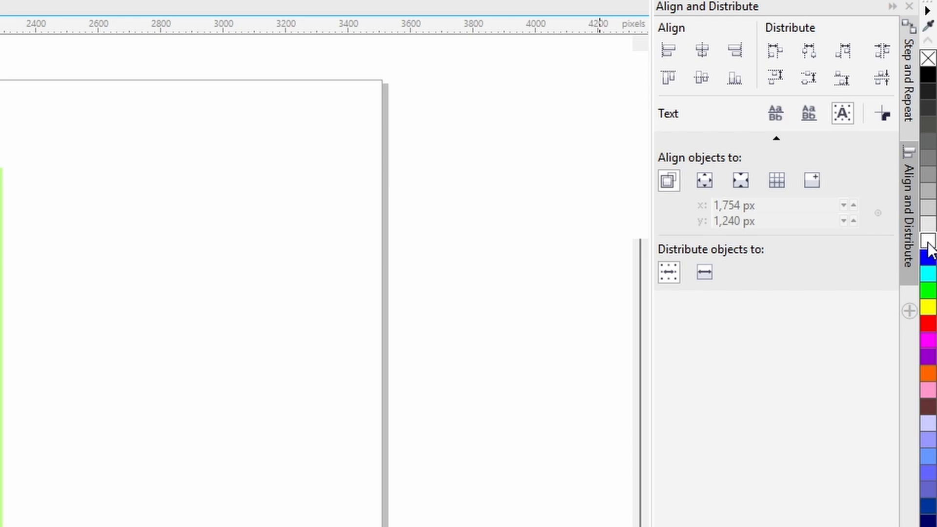
Step: Fill the four-line Marathi heading text on the dark green shape with white
click(214, 418)
scroll(294, 224, up, 3)
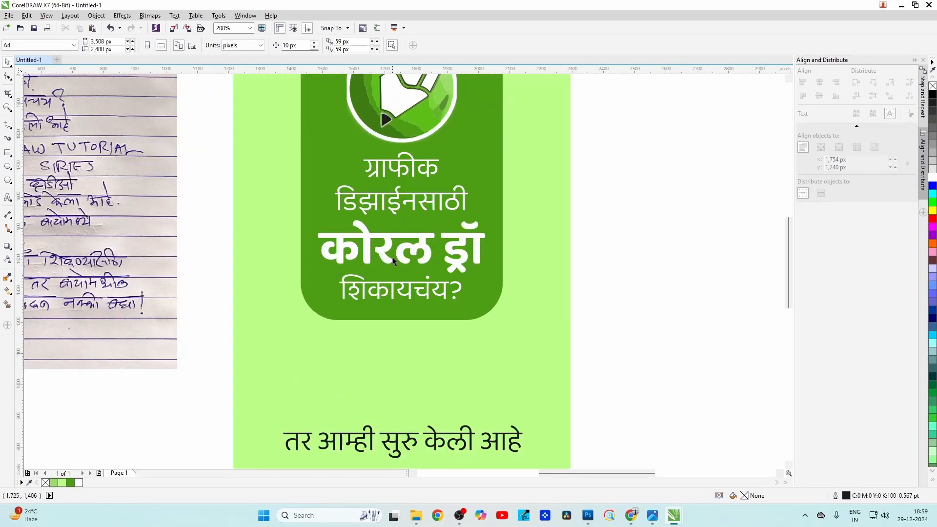
scroll(392, 260, up, 2)
scroll(392, 254, down, 3)
scroll(393, 253, up, 2)
scroll(392, 250, down, 2)
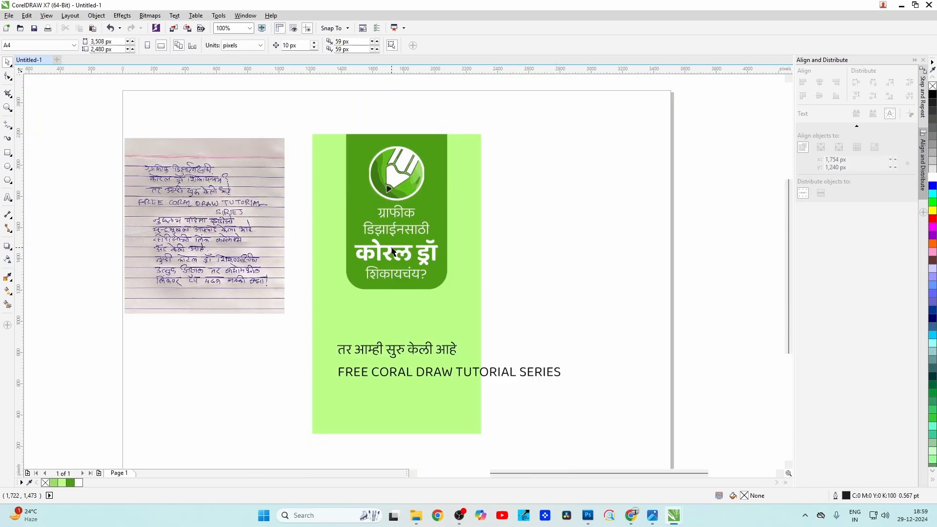
scroll(396, 251, up, 2)
Step: Ungroup the heading text and fill the bold line "कोरल ड्रॉ" with light green #BFFF8B
click(397, 251)
scroll(396, 251, down, 3)
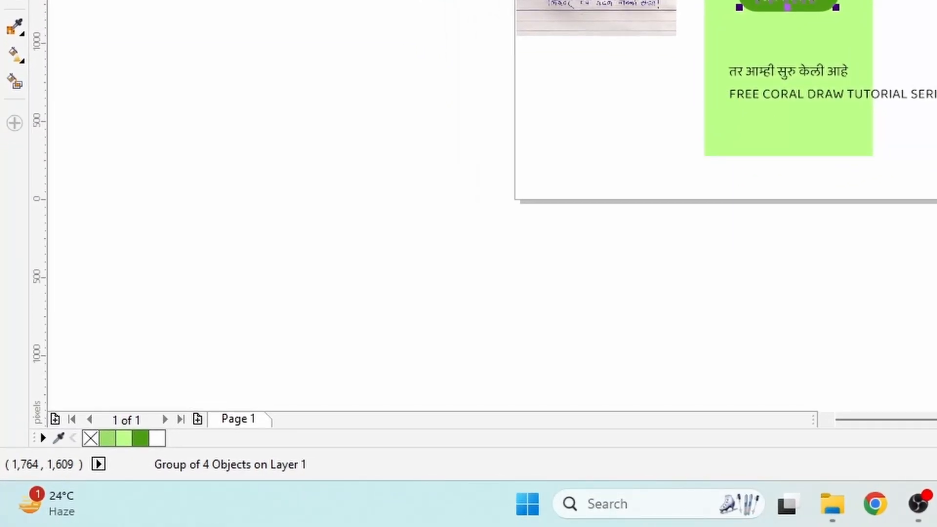
scroll(488, 205, up, 3)
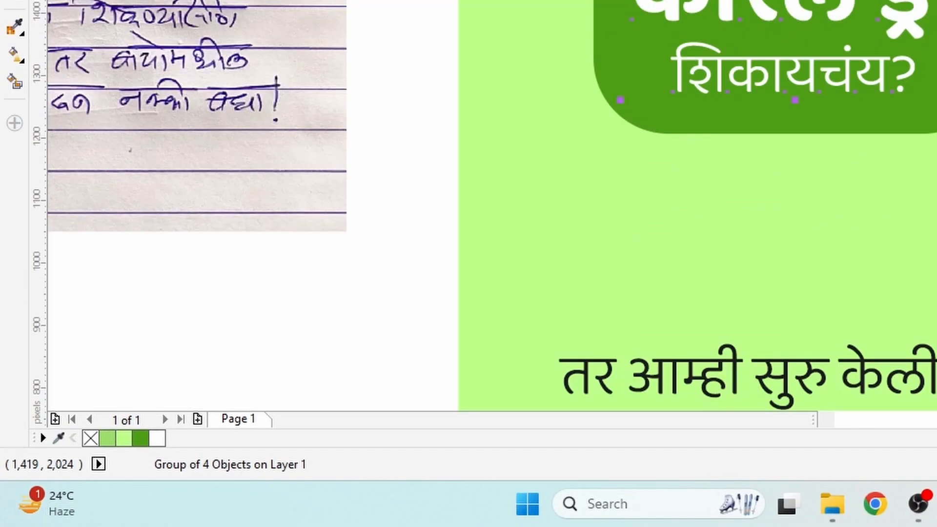
key(ctrl+u)
scroll(484, 205, down, 3)
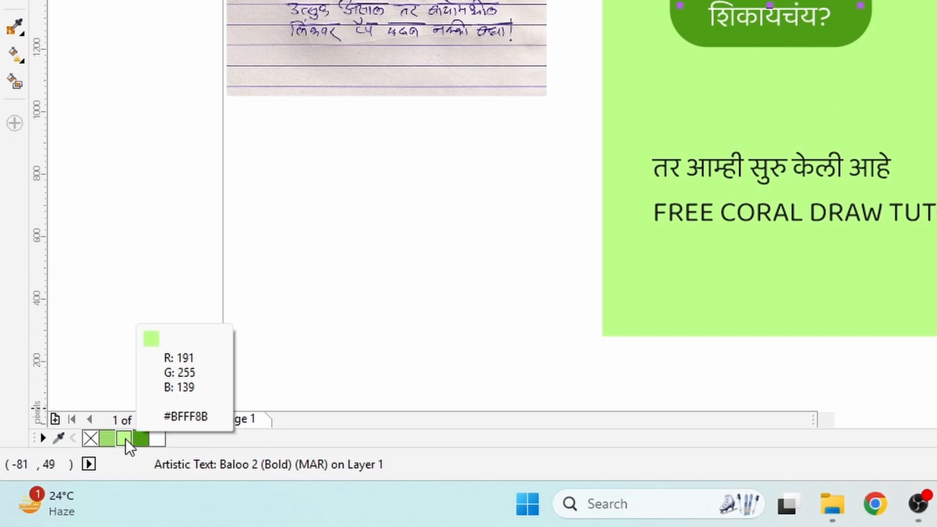
key(Escape)
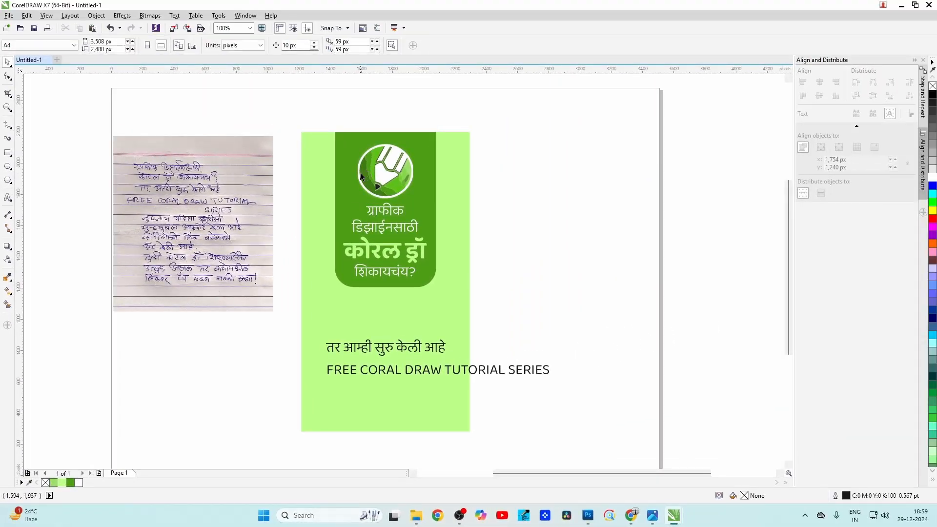
Step: Draw a circle about 347 px in diameter beside the pencil logo with the Ellipse tool
click(352, 141)
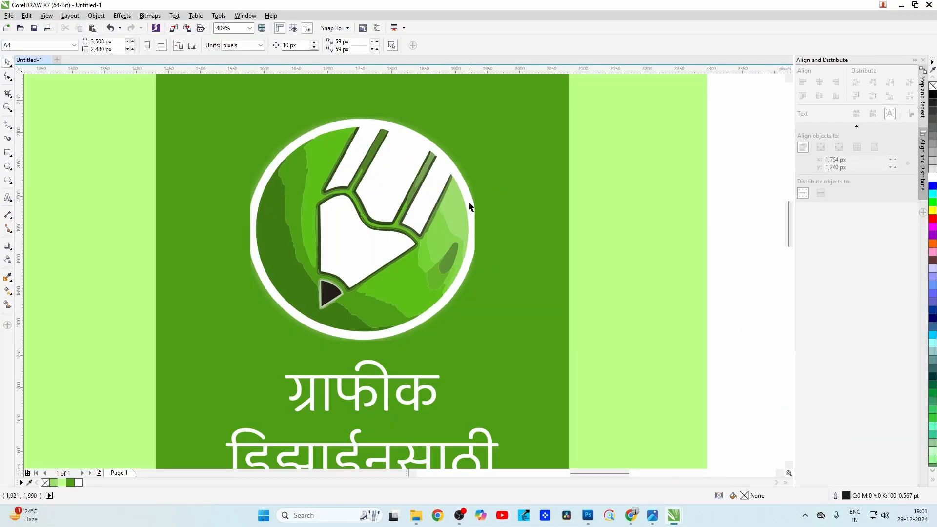
click(459, 199)
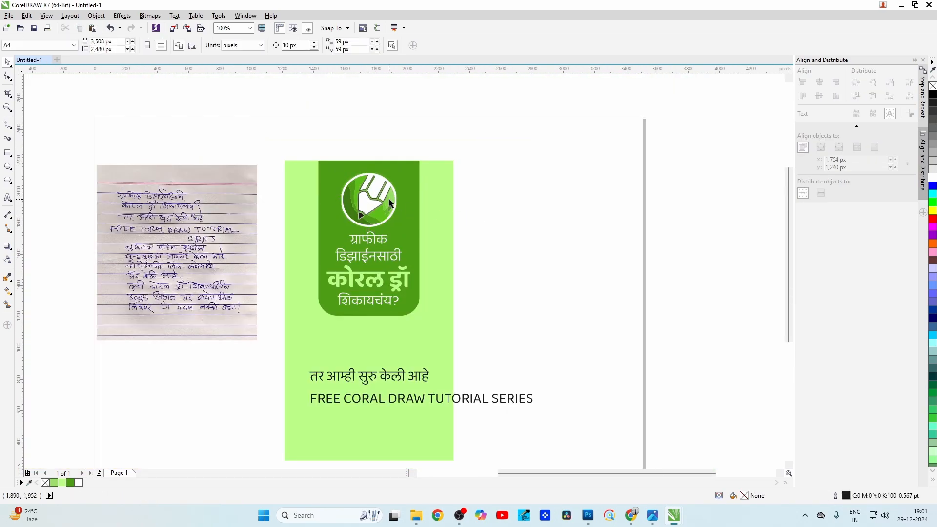
scroll(372, 182, up, 1)
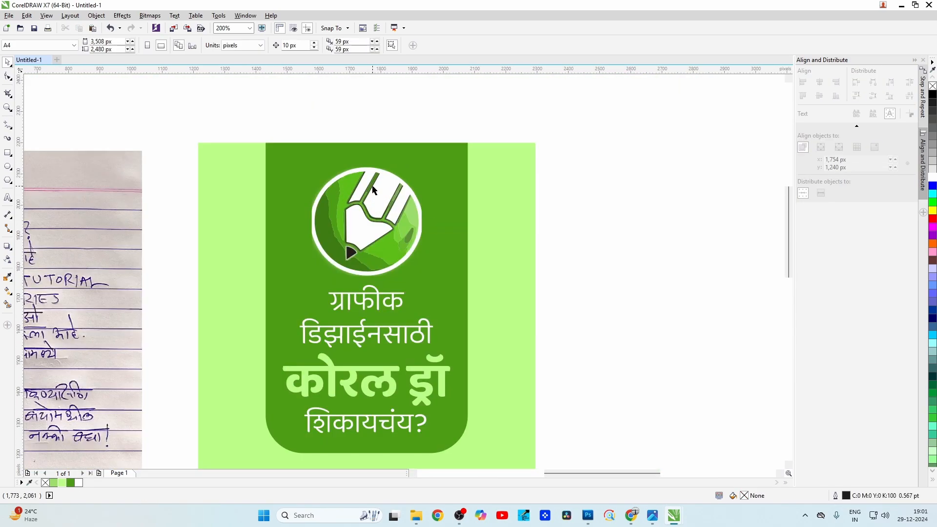
click(8, 166)
drag(211, 172, 327, 287)
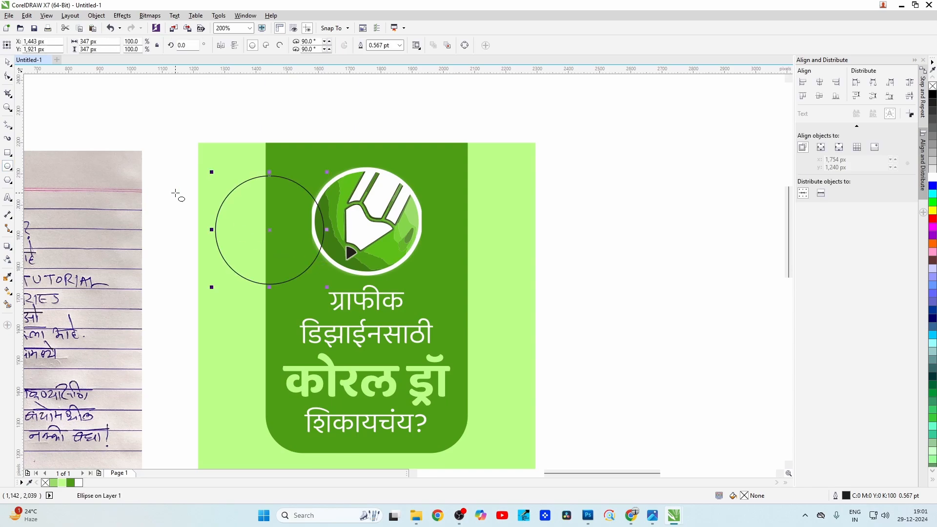
click(9, 64)
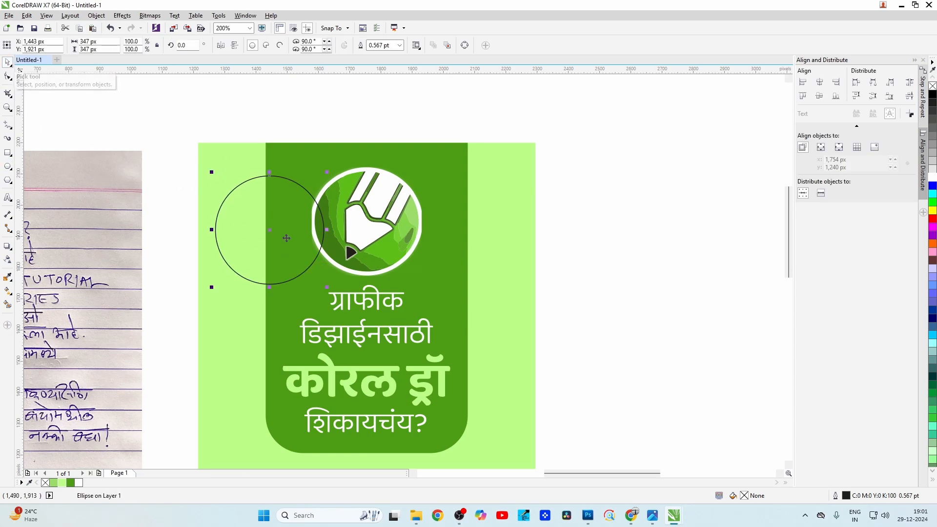
Step: Move the circle over the pencil logo and scale it to about 320 px, centered on the artwork
drag(258, 230, 351, 221)
scroll(385, 179, up, 1)
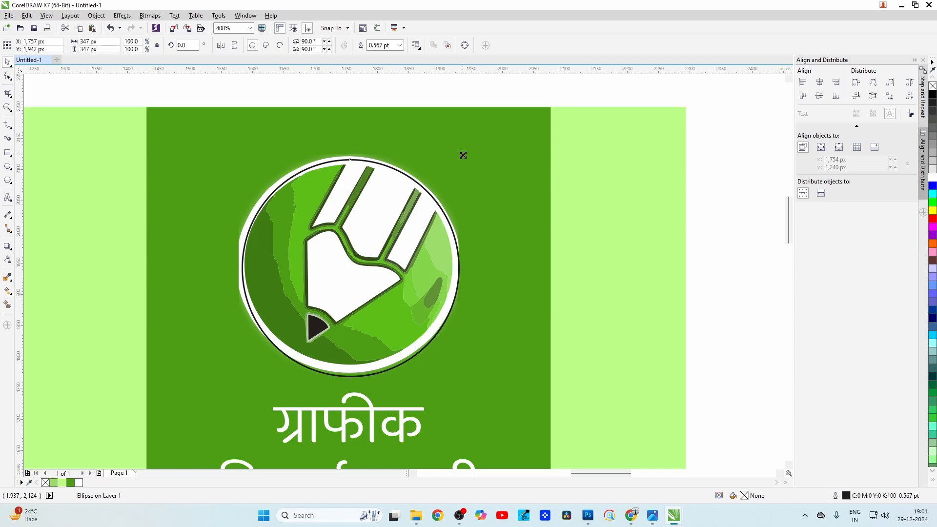
drag(462, 155, 454, 165)
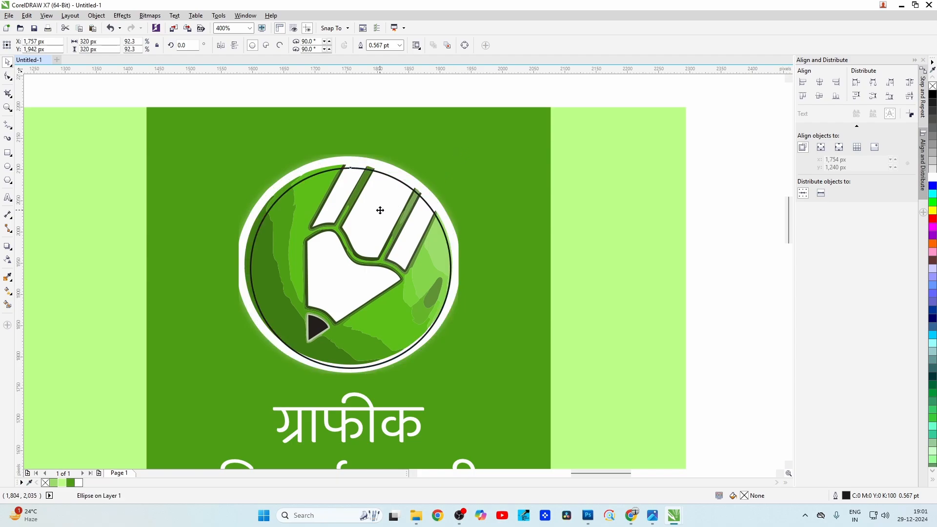
drag(380, 210, 382, 205)
Step: PowerClip the pencil logo image inside the 320 px circle
click(363, 165)
scroll(364, 165, down, 2)
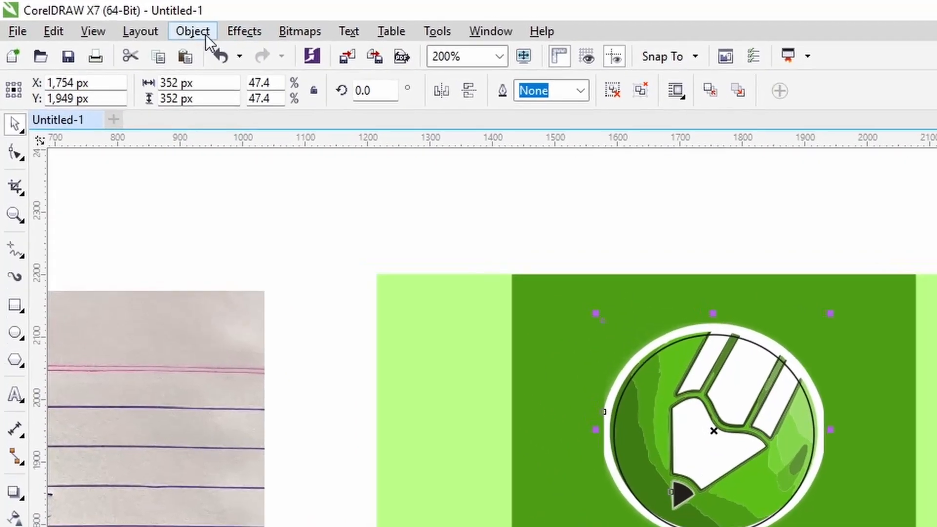
click(206, 38)
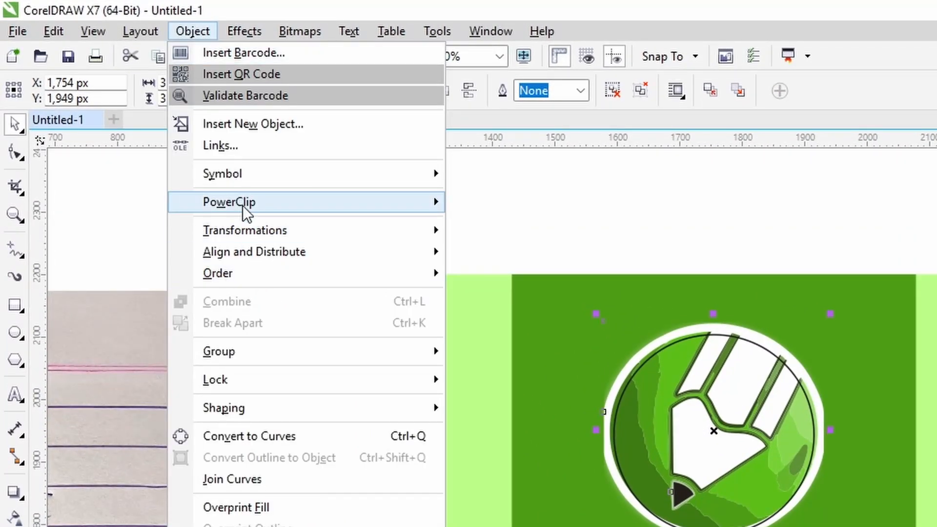
mouse_move(248, 203)
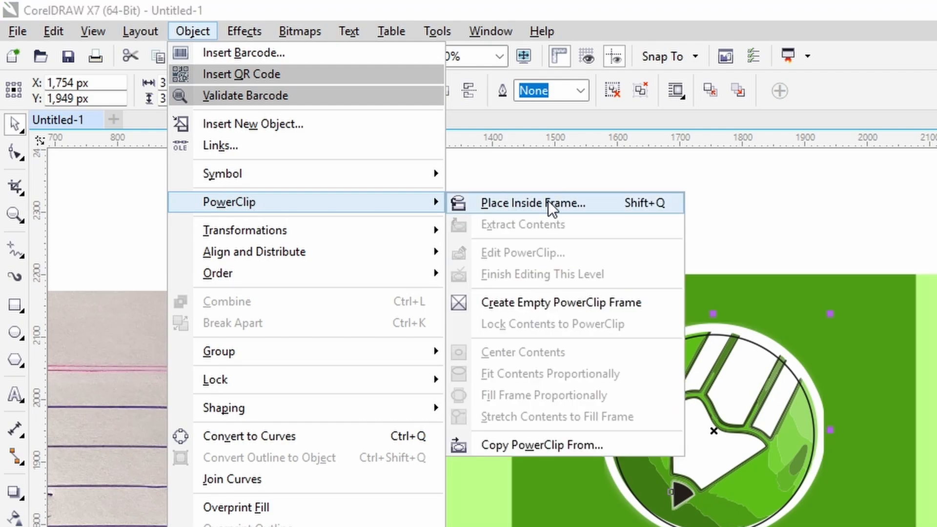
click(549, 200)
click(656, 405)
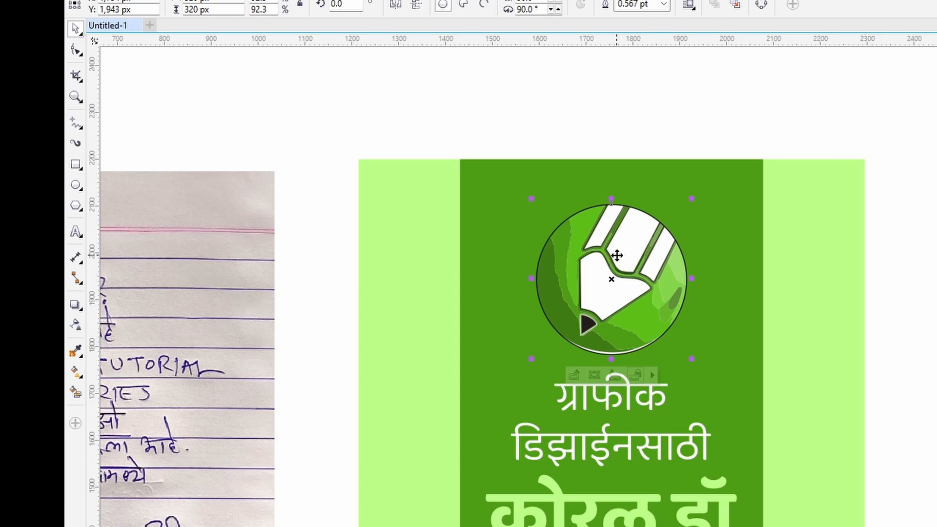
Step: Edit the circle's PowerClip contents, nudging the logo image down and enlarging it slightly to fill the frame
click(617, 256)
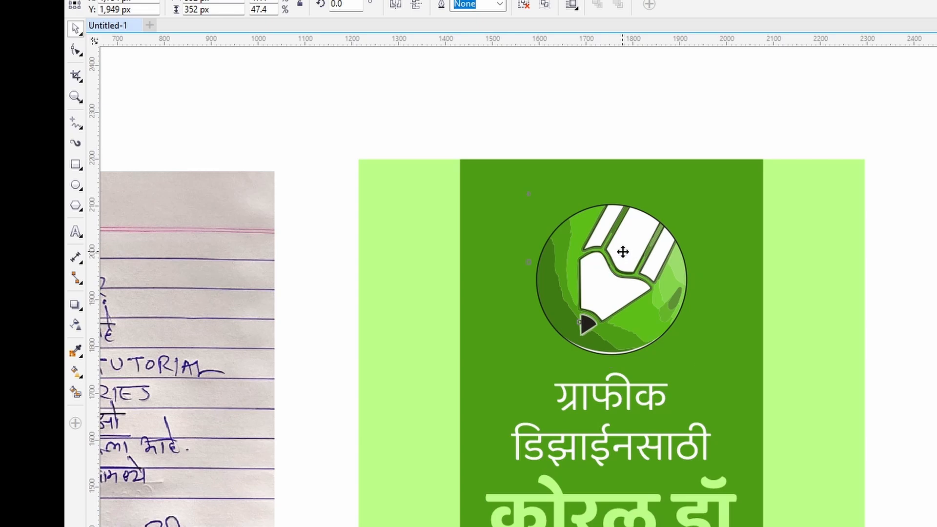
drag(623, 252, 622, 255)
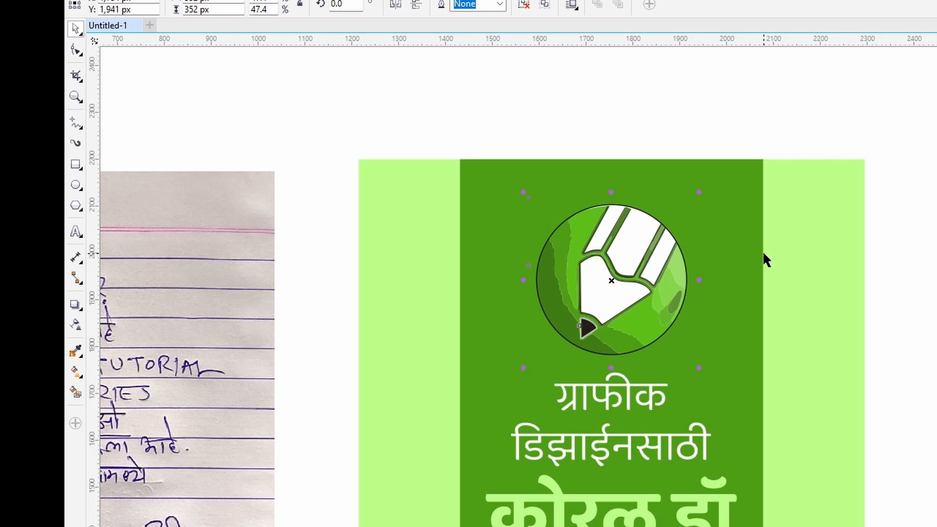
drag(699, 194, 701, 190)
Step: Set the outline color of the circular logo frame to white (#FFFFFF)
click(616, 218)
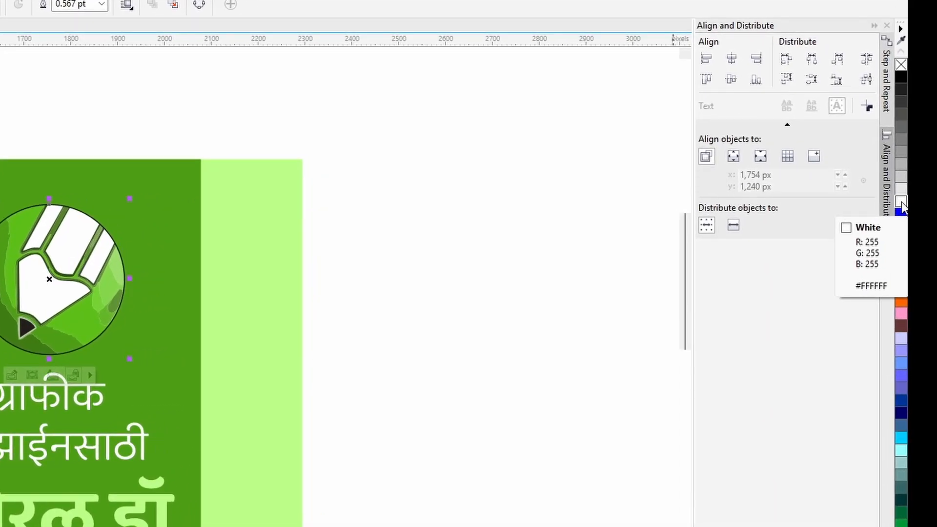
right_click(901, 205)
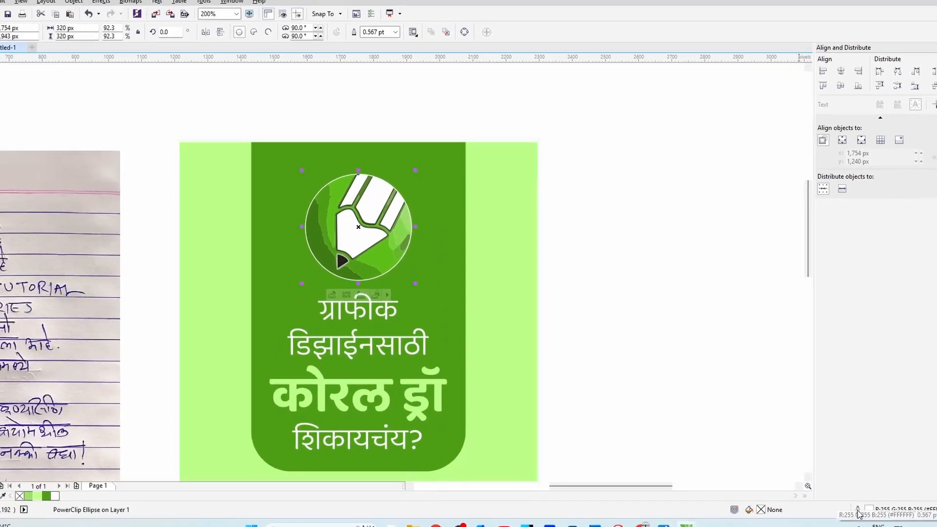
Step: Set the outline width of the circular logo frame to 4 points
double_click(858, 511)
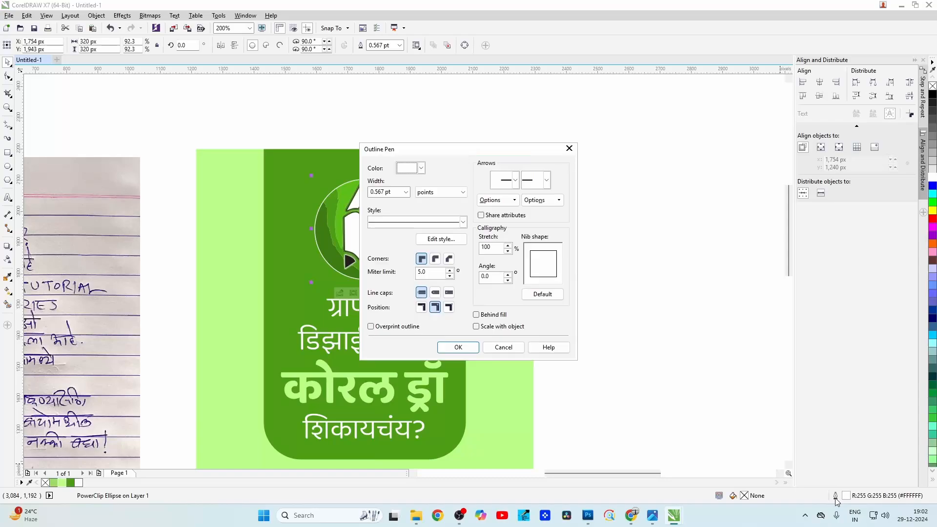
click(391, 191)
text(4)
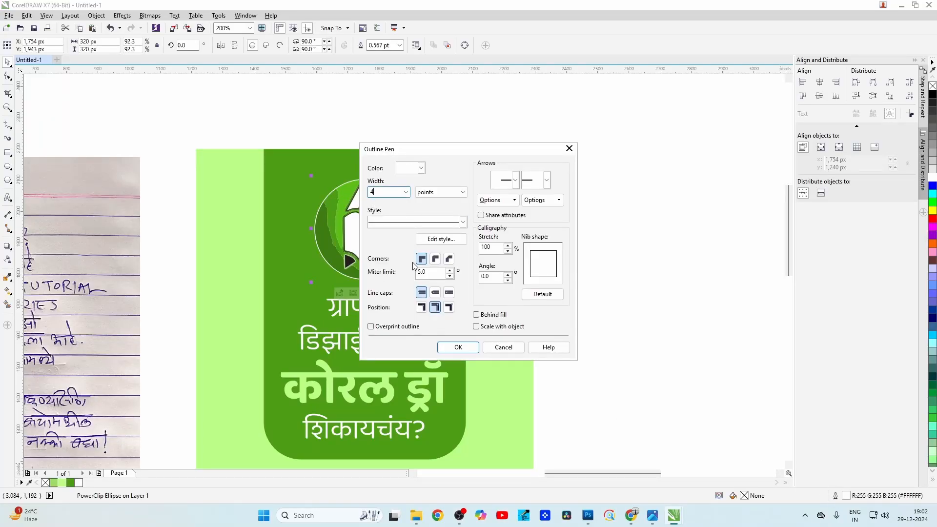
click(461, 348)
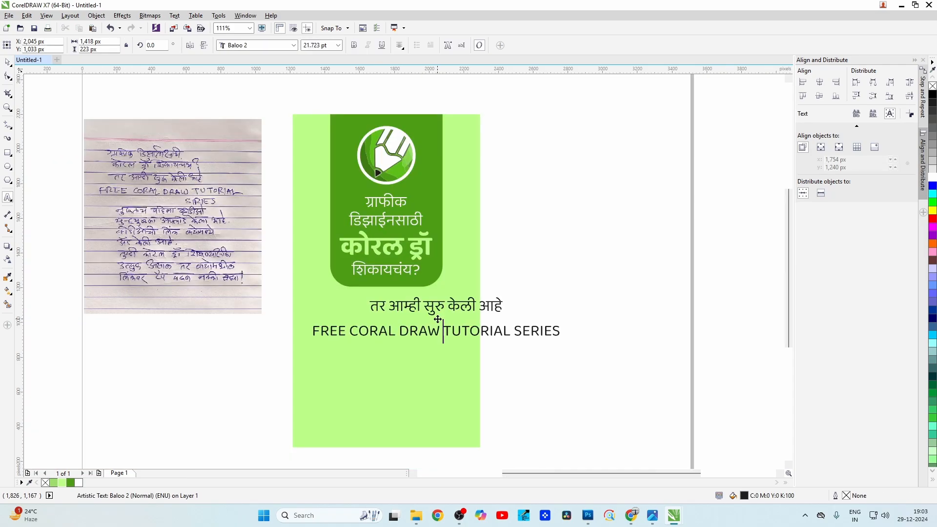
Step: Break the English line of the black text after "FREE CORAL DRAW" so that "TUTORIAL SERIES" starts a third line
key(Return)
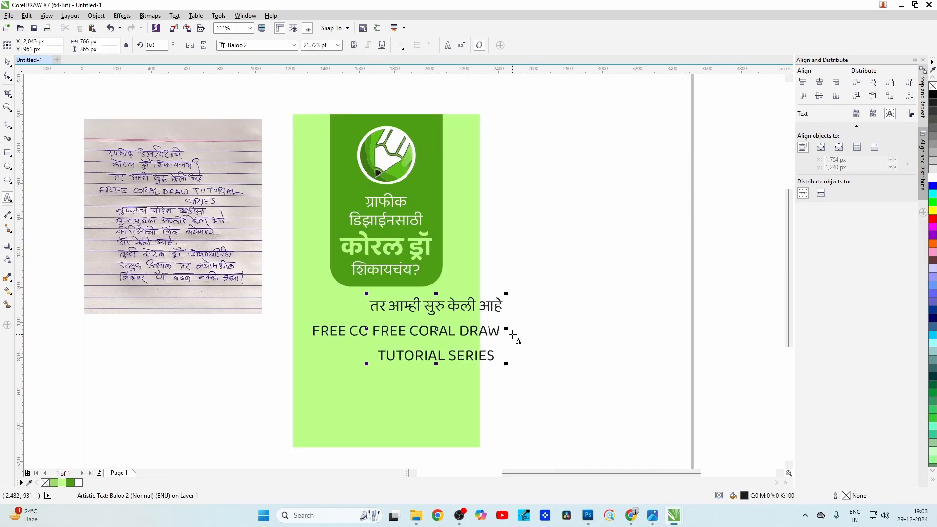
scroll(420, 335, up, 2)
scroll(404, 326, down, 3)
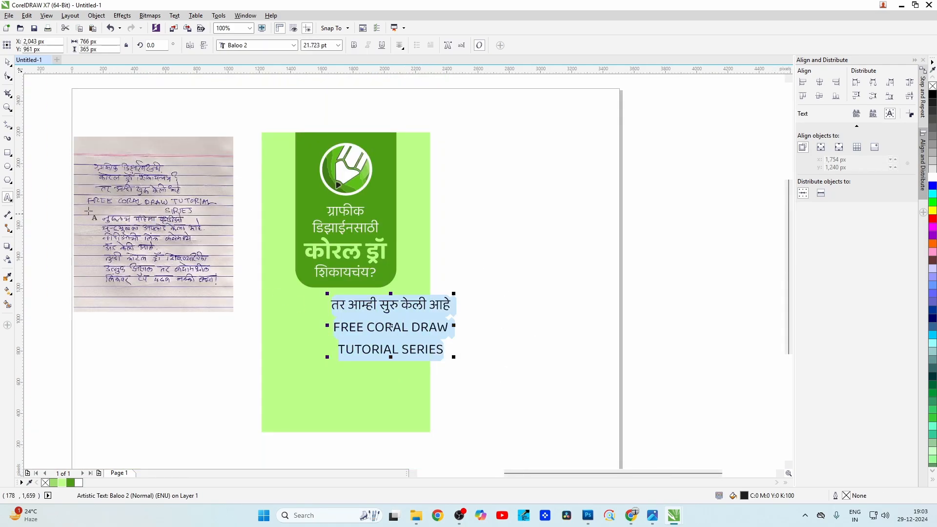
Step: Tighten the line spacing of the three-line black text block to a total height of about 292 px
click(8, 77)
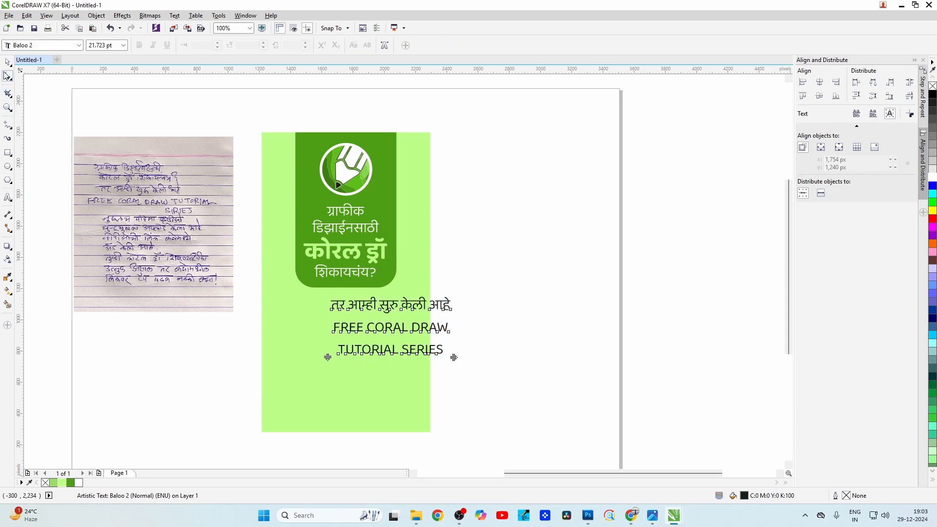
scroll(339, 335, up, 2)
drag(319, 379, 319, 346)
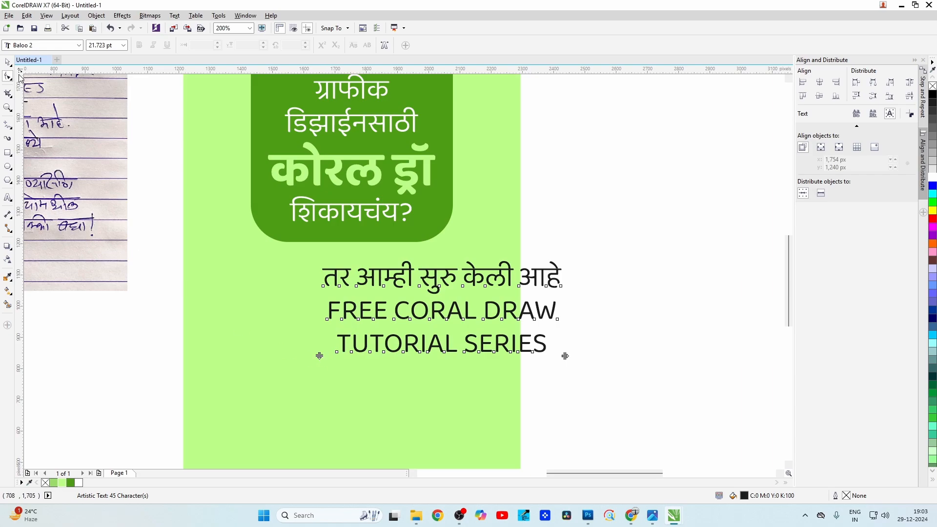
Step: Break the three-line artistic text apart into separate line objects
key(space)
scroll(454, 296, down, 2)
scroll(454, 296, up, 2)
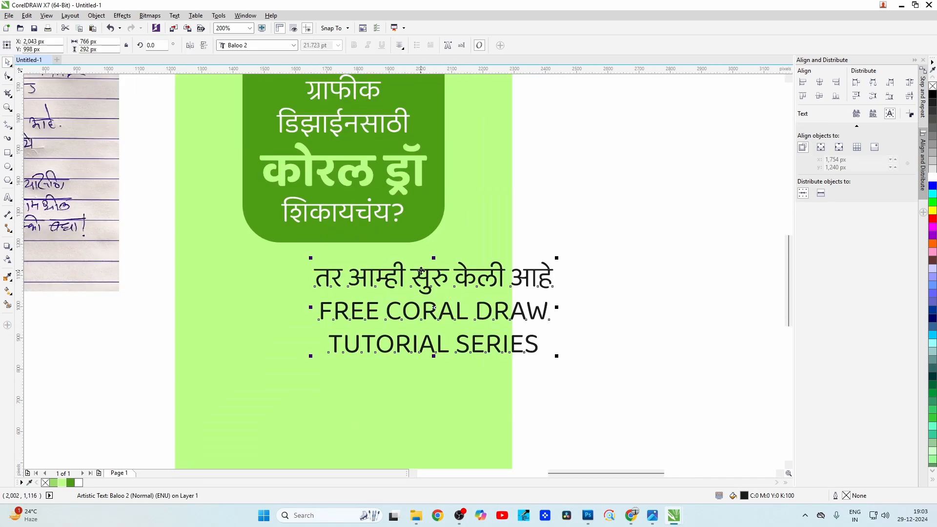
click(96, 15)
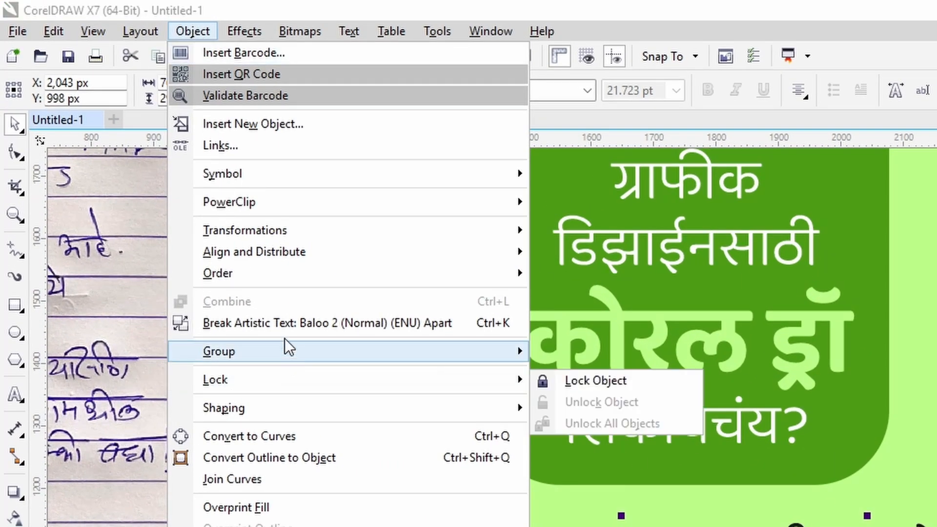
click(285, 326)
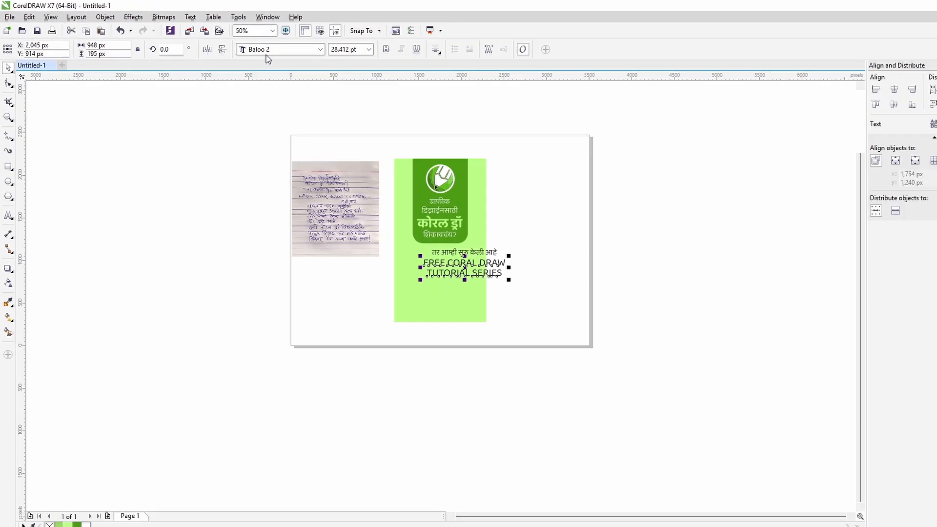
Step: Set the font of the "FREE CORAL DRAW" and "TUTORIAL SERIES" lines to Teko Bold
click(488, 94)
scroll(361, 115, down, 10)
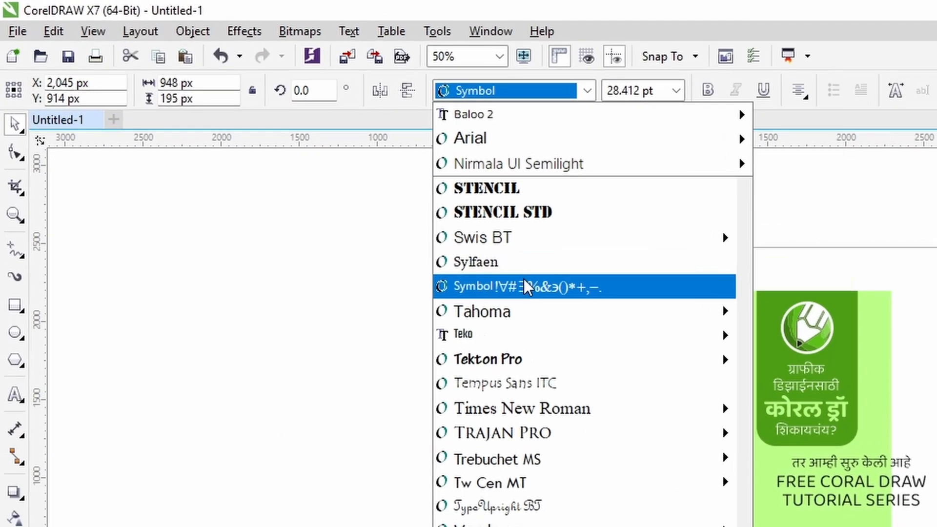
mouse_move(254, 168)
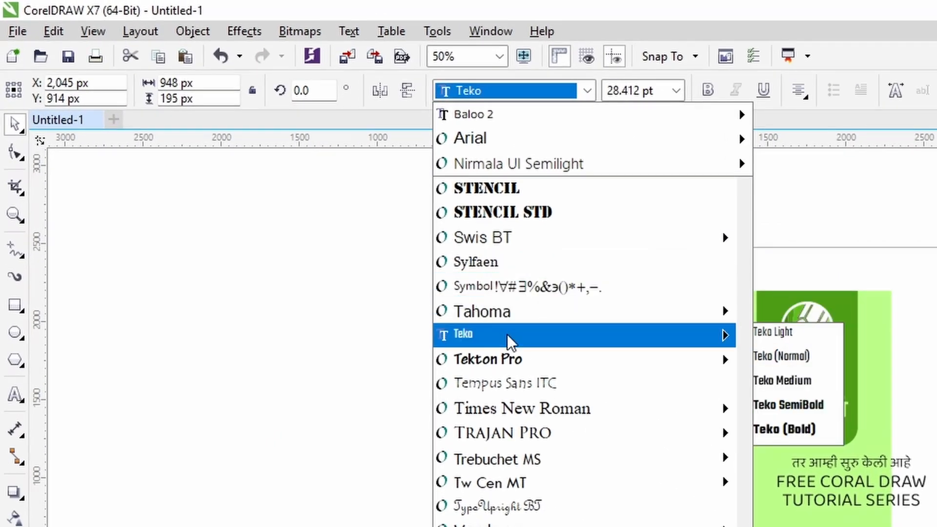
click(801, 424)
scroll(434, 247, up, 2)
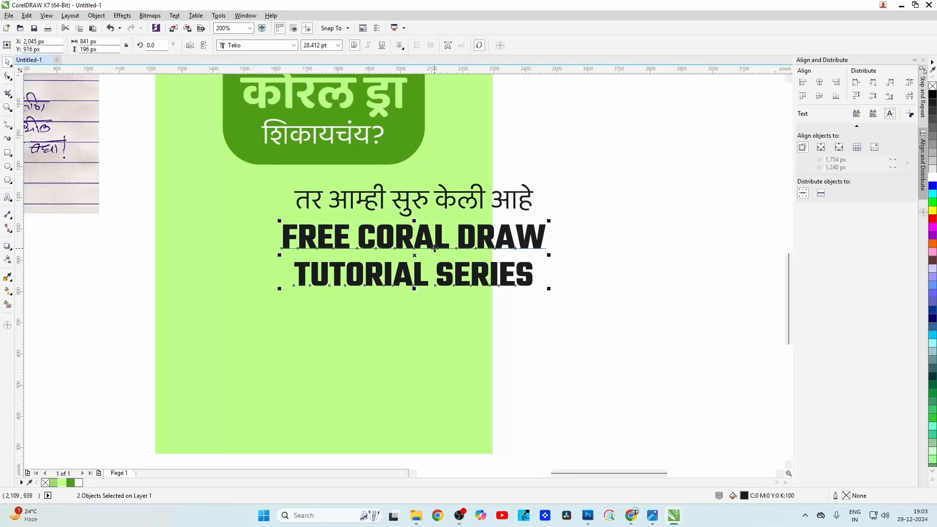
scroll(434, 247, down, 3)
shift+click(437, 249)
scroll(437, 253, up, 2)
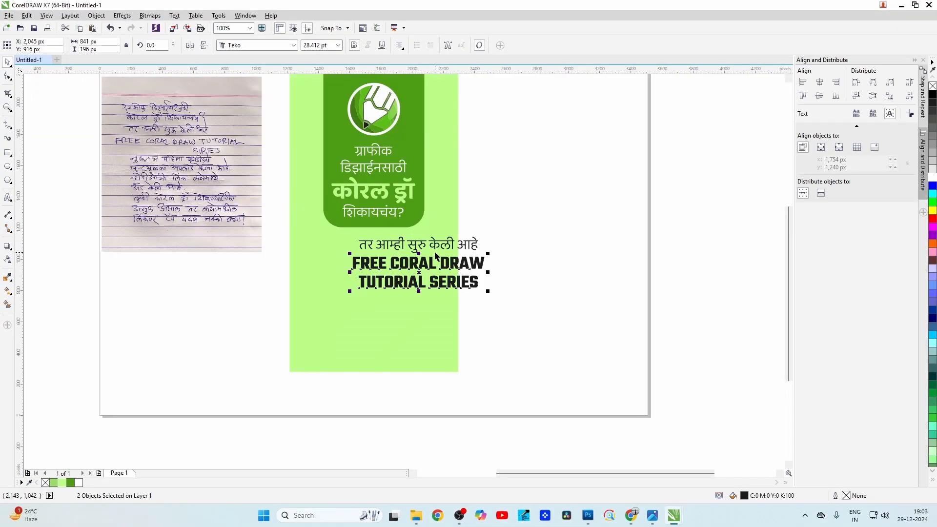
scroll(432, 317, down, 1)
click(430, 333)
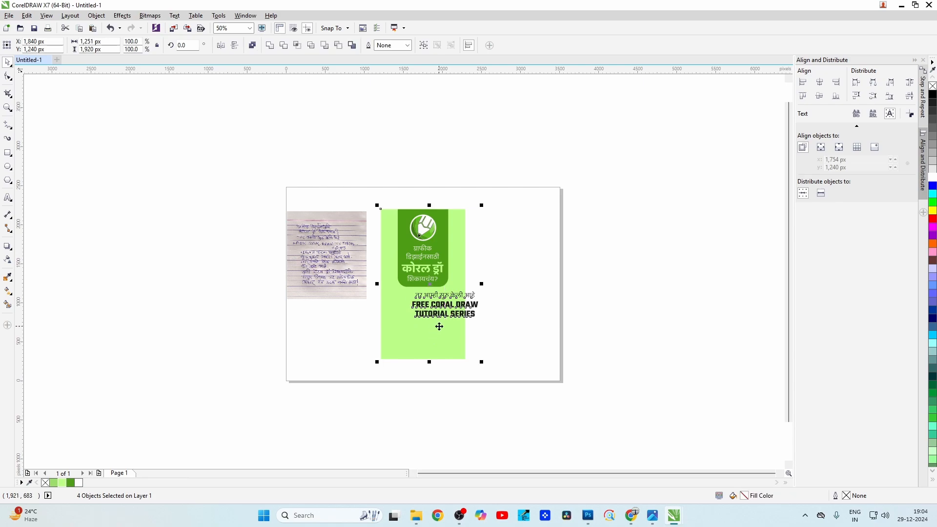
key(Escape)
Step: Center the three black text lines horizontally on the light green background rectangle
scroll(438, 314, up, 2)
drag(636, 211, 336, 382)
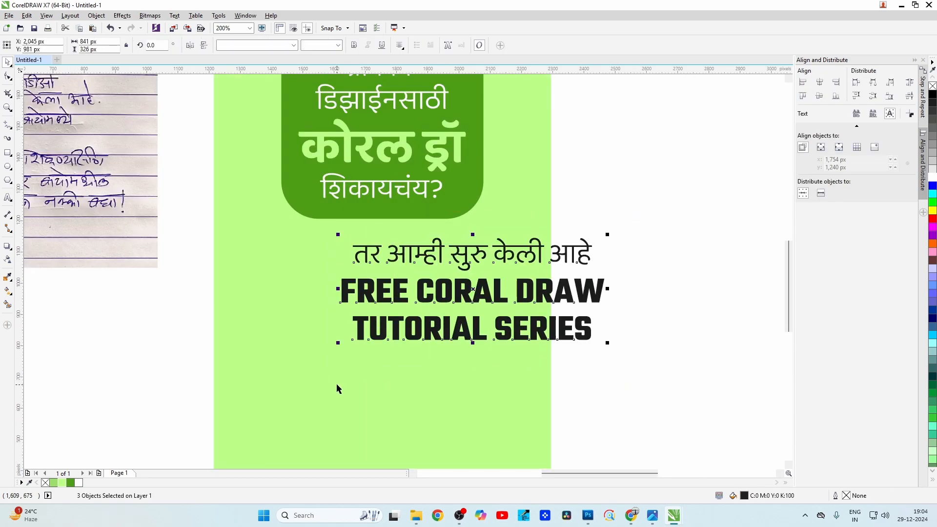
shift+click(337, 385)
scroll(351, 367, down, 1)
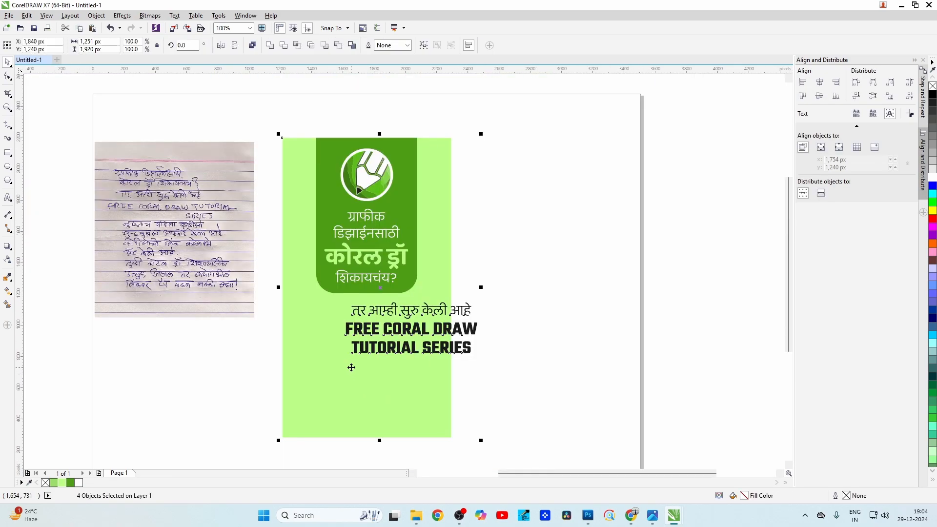
key(c)
click(360, 346)
Step: Move the "TUTORIAL SERIES" line slightly up, closer to the "FREE CORAL DRAW" line
scroll(359, 347, up, 1)
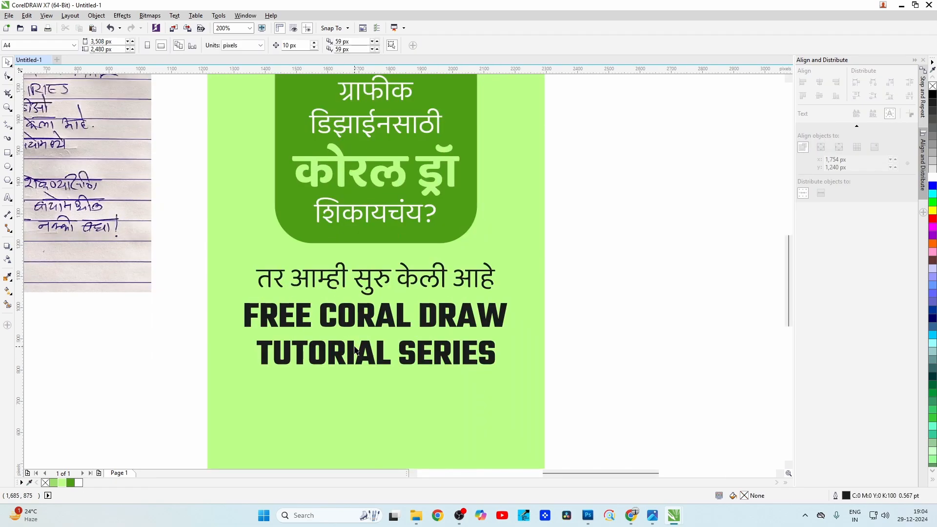
scroll(344, 350, up, 1)
drag(343, 349, 344, 341)
scroll(344, 341, down, 3)
key(Escape)
Step: Scale the three black text lines together from their center to about 855 × 318 px
scroll(361, 339, up, 1)
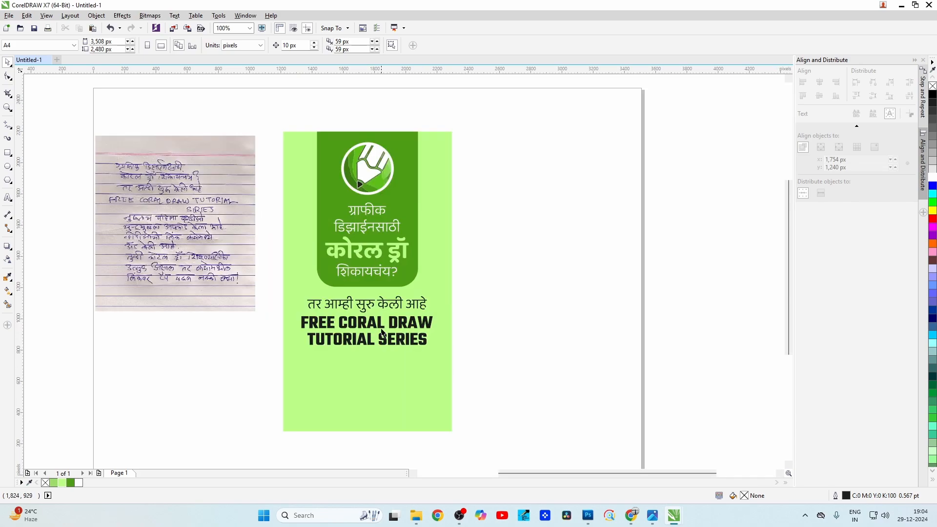
drag(483, 288, 254, 375)
scroll(385, 336, up, 1)
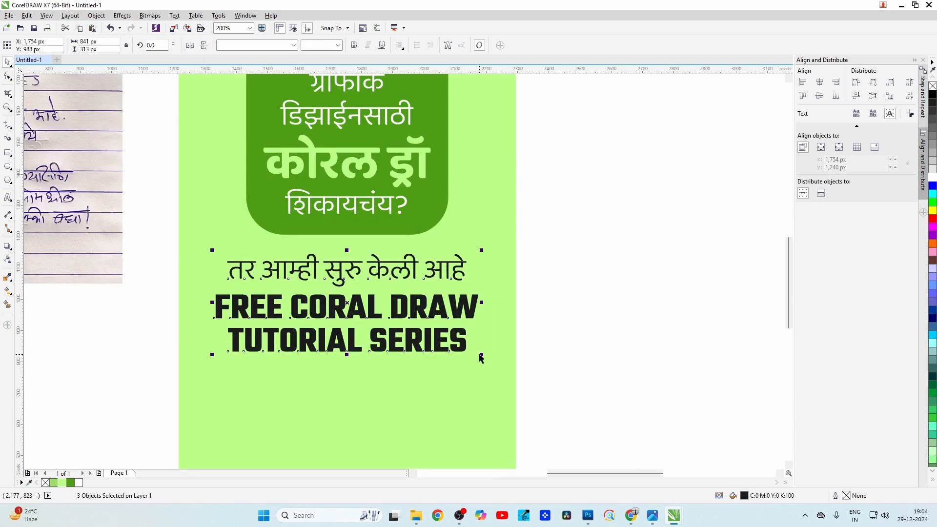
drag(483, 352, 484, 355)
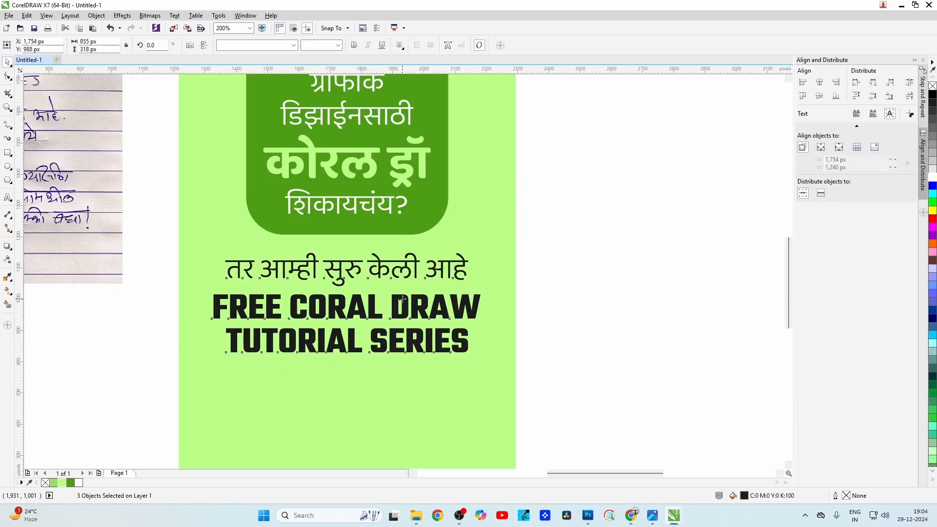
Step: Draw a paragraph text frame about 616 × 759 px below the handwritten note
scroll(403, 299, down, 1)
click(8, 197)
click(306, 336)
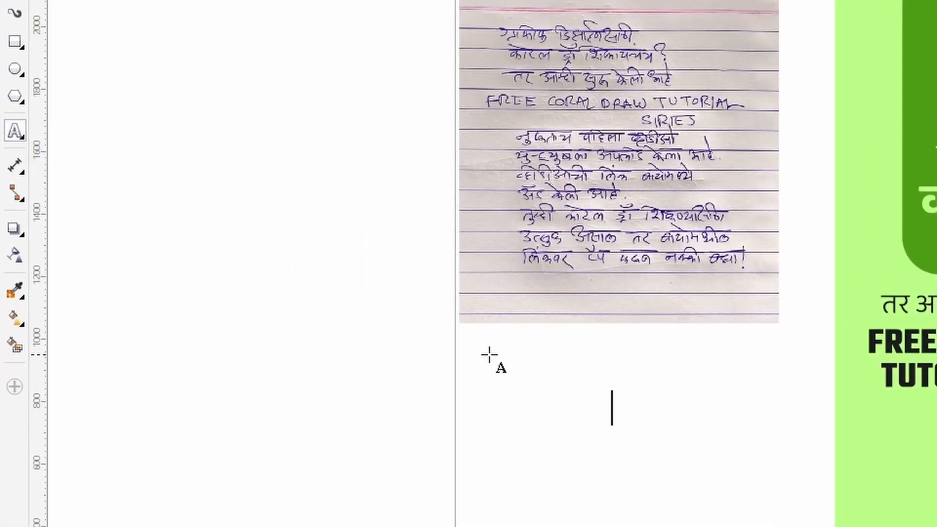
drag(489, 355, 671, 526)
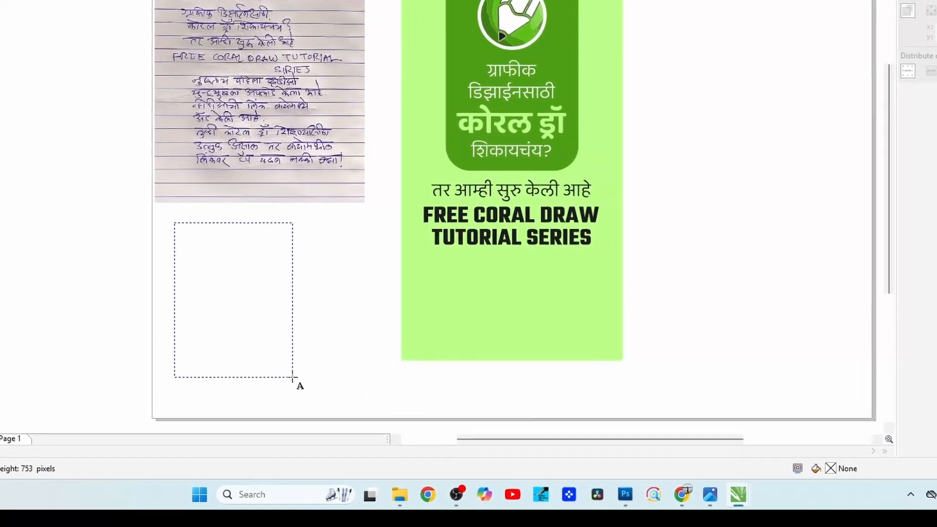
drag(293, 379, 297, 381)
Step: Enter in the frame: "नुकताच पहिला व्हीडीओ युट्युबला अपलोड केला आहे. तुम्ही कोरल ड्रॉ शिकण्यासाठी उत्सुक असाल तर बायोमधील लिंकवर टॅप करुन नक्की बघा!"
text(नुकताच पहिला )
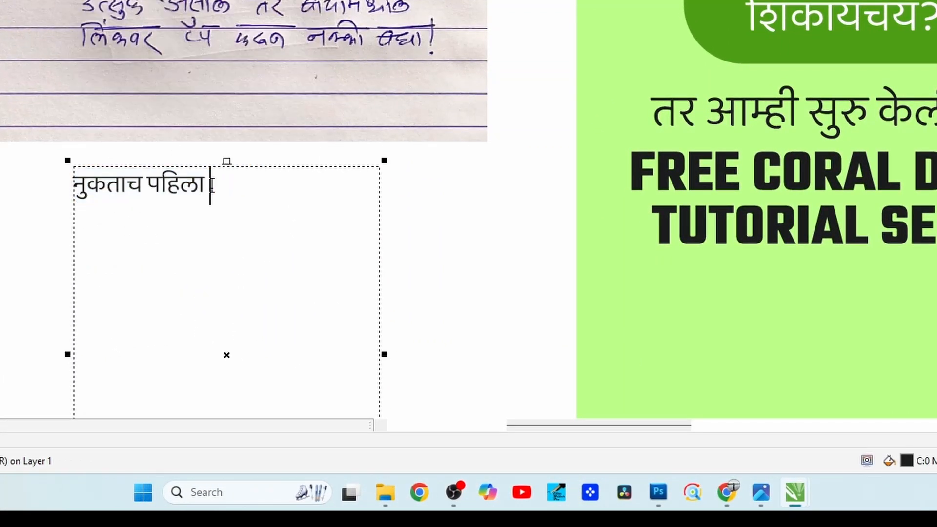
text(व्हीडीओ युट्युबला अपलोड केला आहे. तुम्ही कोरल ड्रॉ शिकण्या)
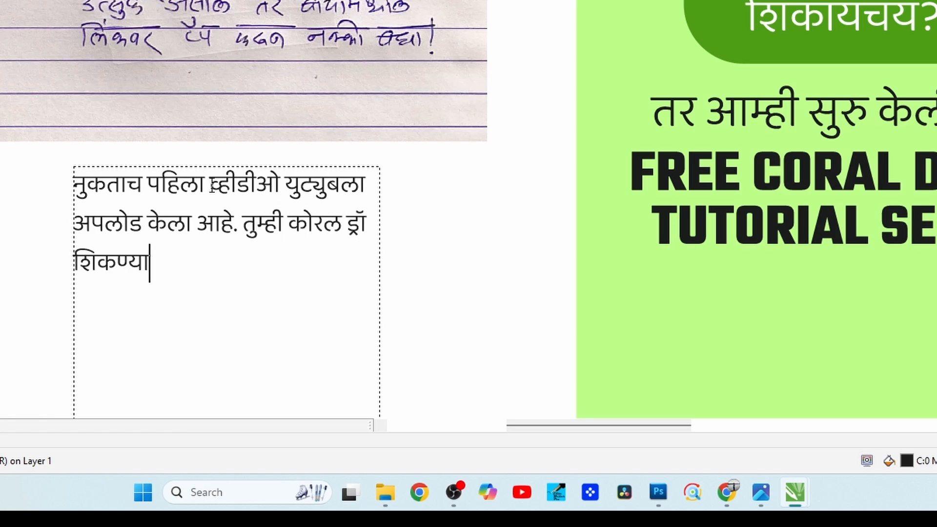
text(साठी उत्सुक असाल तर बायोमधील लिंकवर टॅप करुन नक्की बघा!)
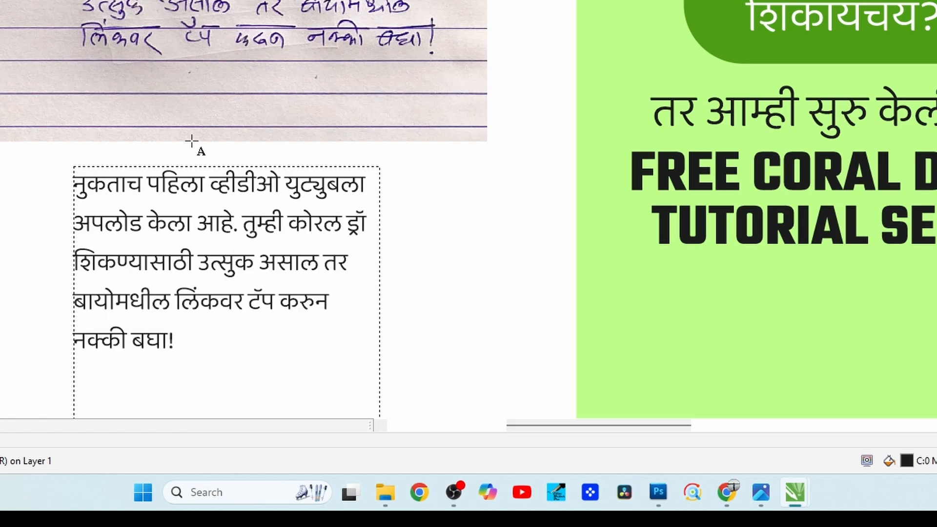
key(ctrl+z)
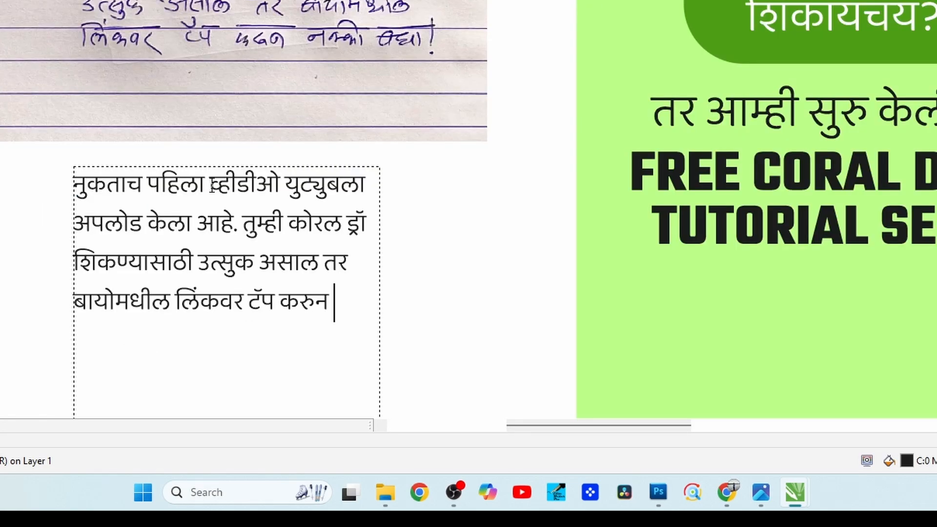
text(नक्की बघा)
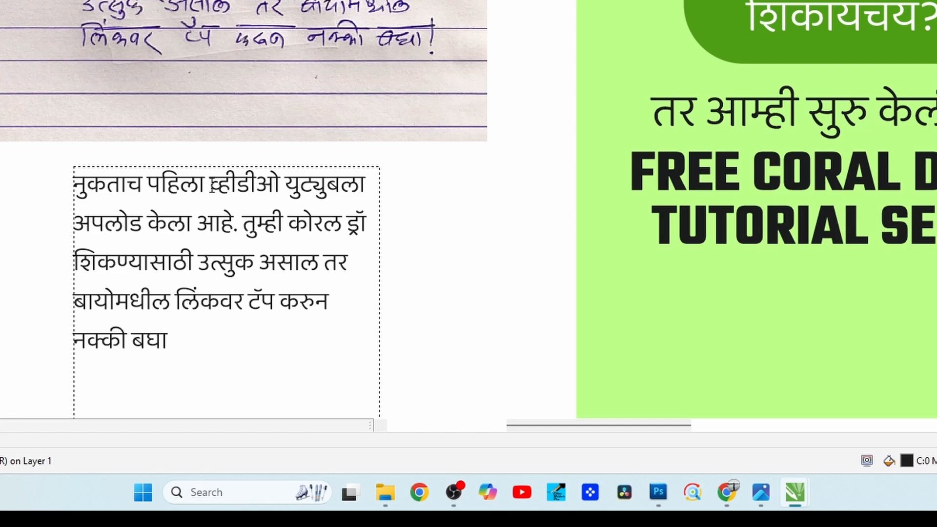
text(!)
key(ctrl+a)
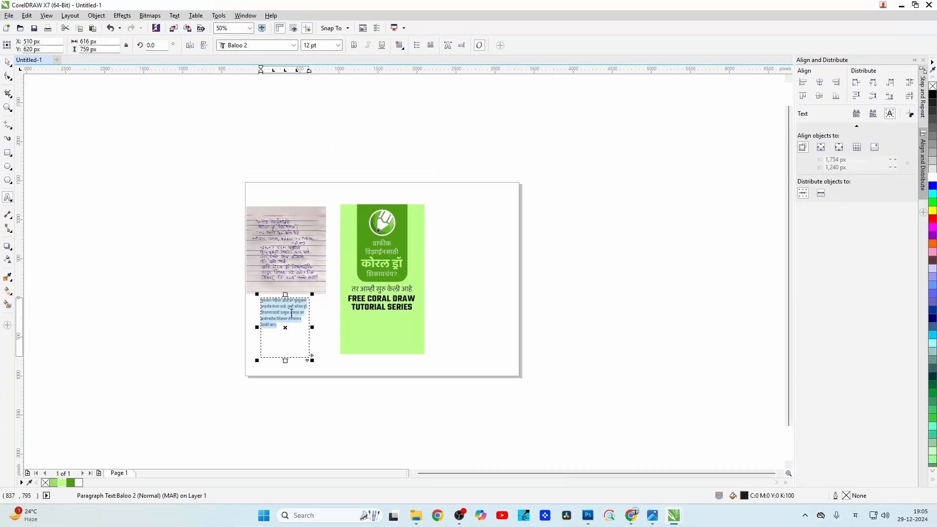
scroll(292, 313, up, 1)
click(7, 63)
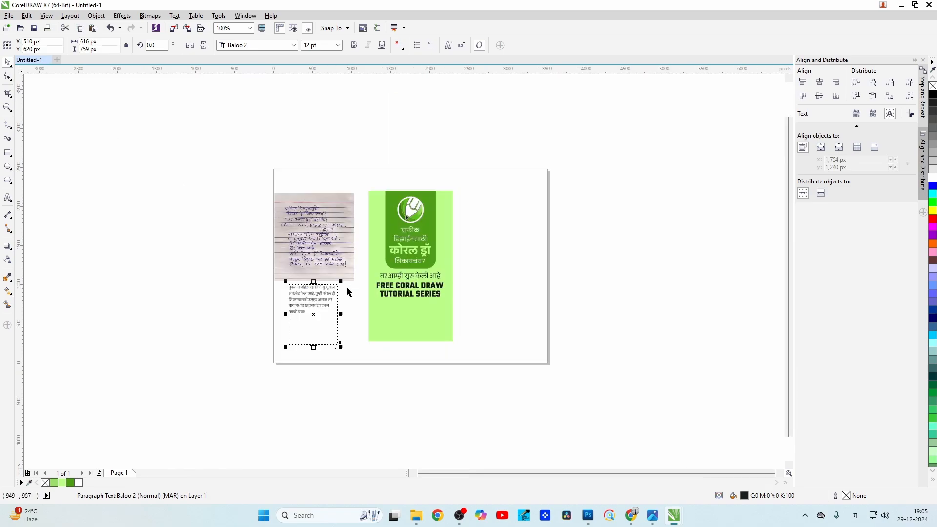
Step: Try to scale down the circular logo and the heading text lines together inside the dark green panel
scroll(347, 286, down, 1)
scroll(410, 231, up, 1)
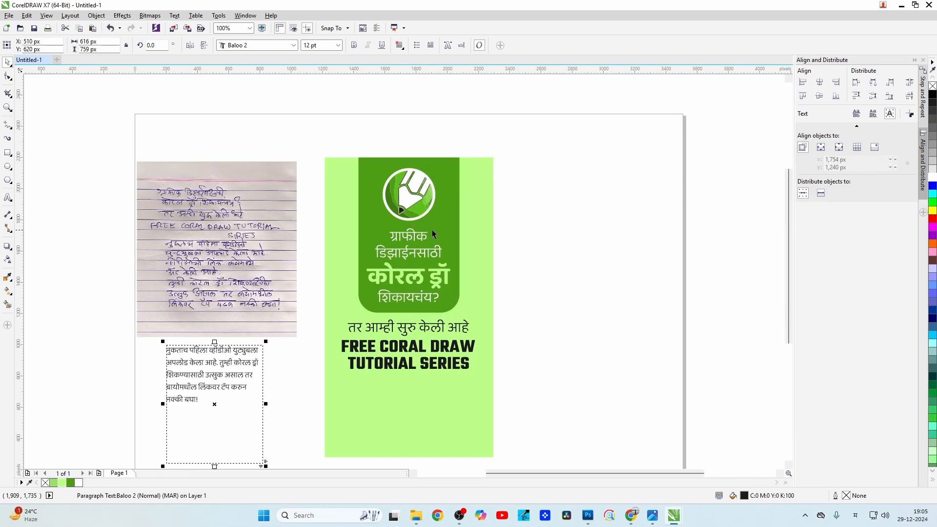
click(408, 213)
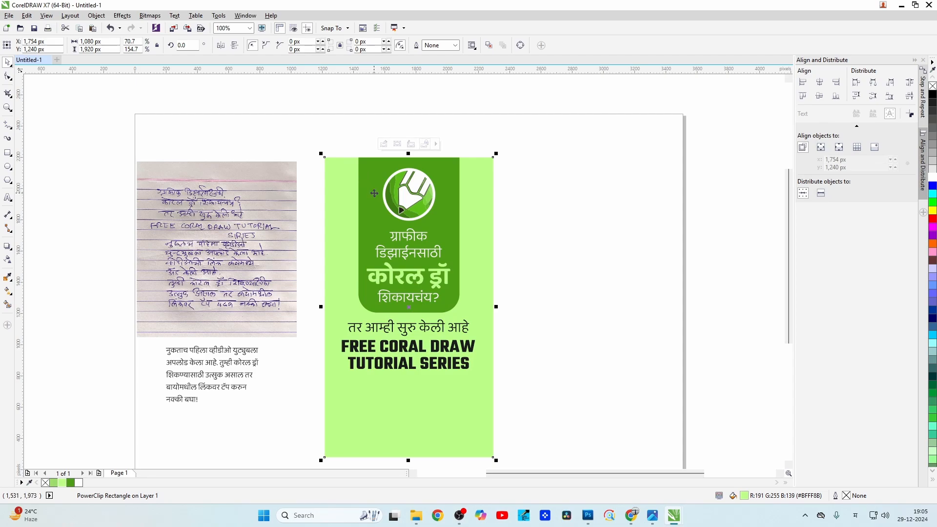
drag(520, 175, 363, 302)
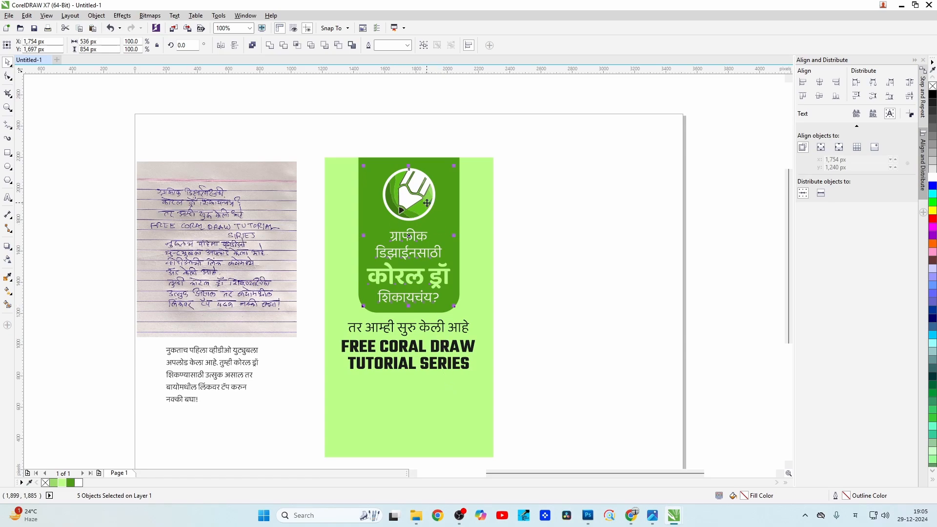
drag(455, 307, 434, 273)
key(ctrl+z)
drag(506, 159, 328, 310)
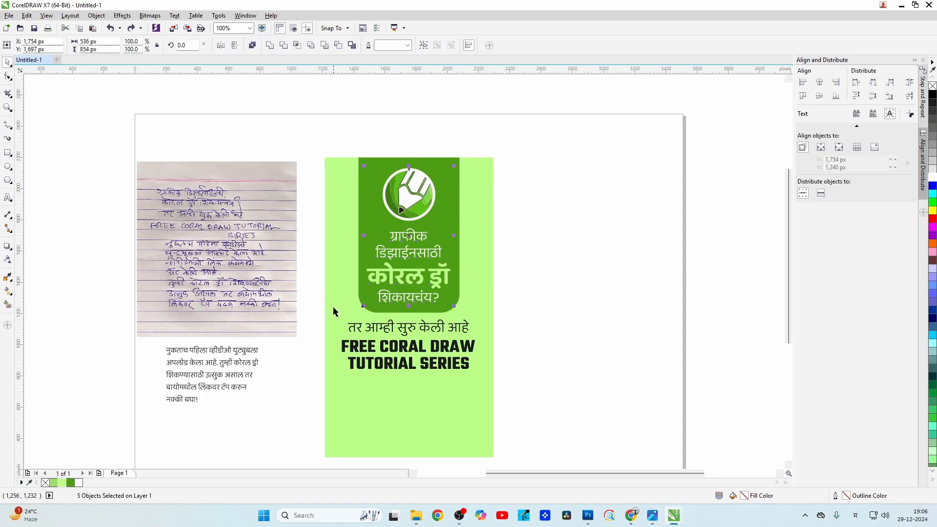
click(531, 185)
click(421, 236)
click(498, 171)
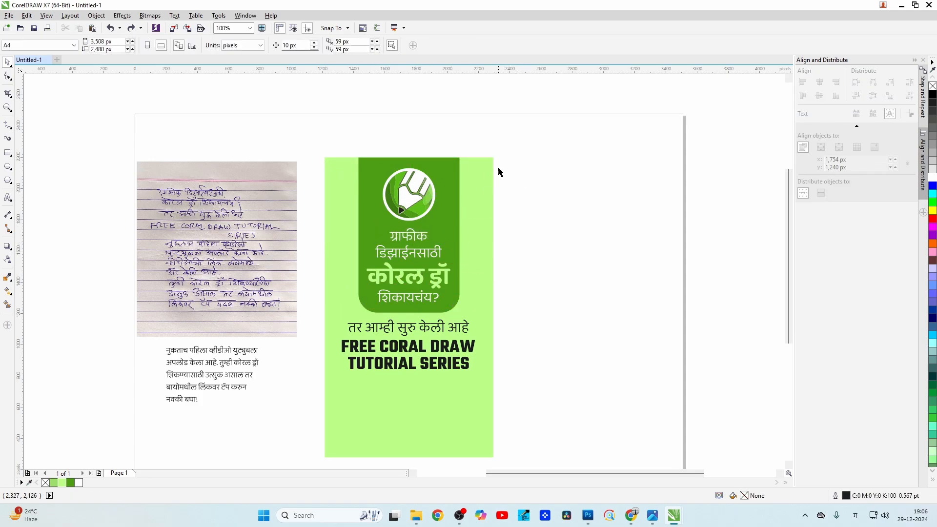
Step: Group the circular logo with the four heading lines and PowerClip the group inside the light green background rectangle
drag(498, 155, 342, 313)
key(ctrl+g)
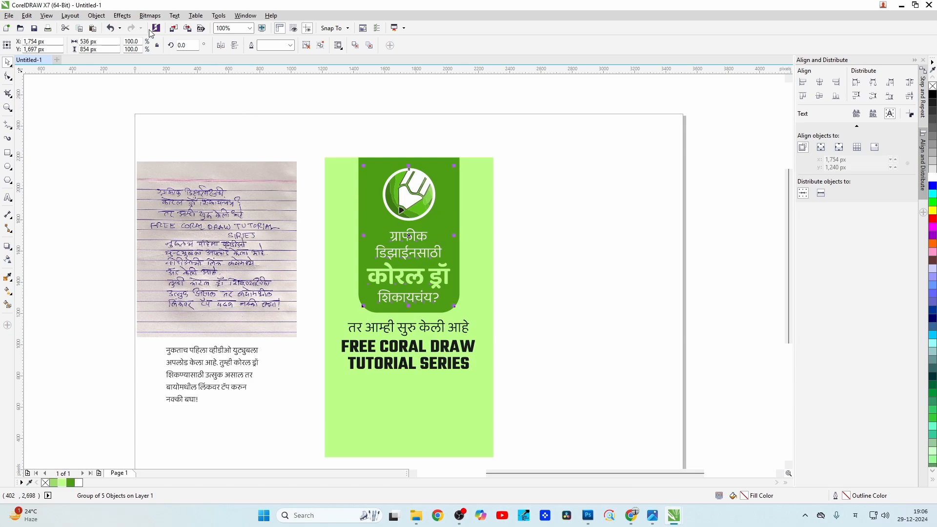
click(97, 15)
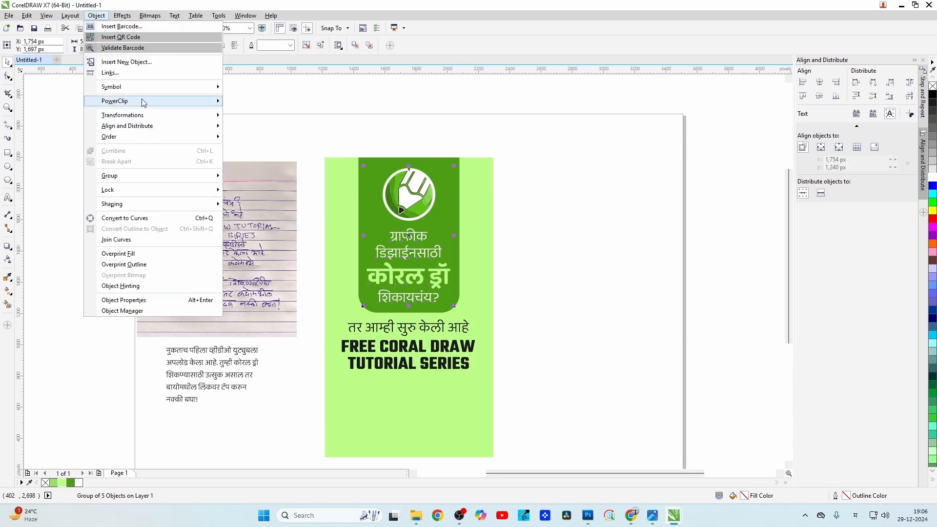
mouse_move(144, 102)
click(253, 101)
click(357, 181)
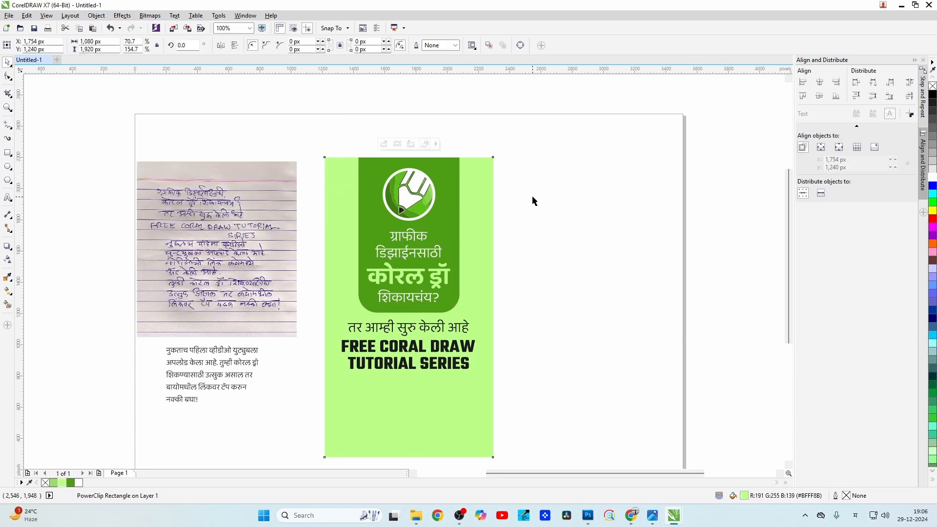
click(448, 191)
key(Escape)
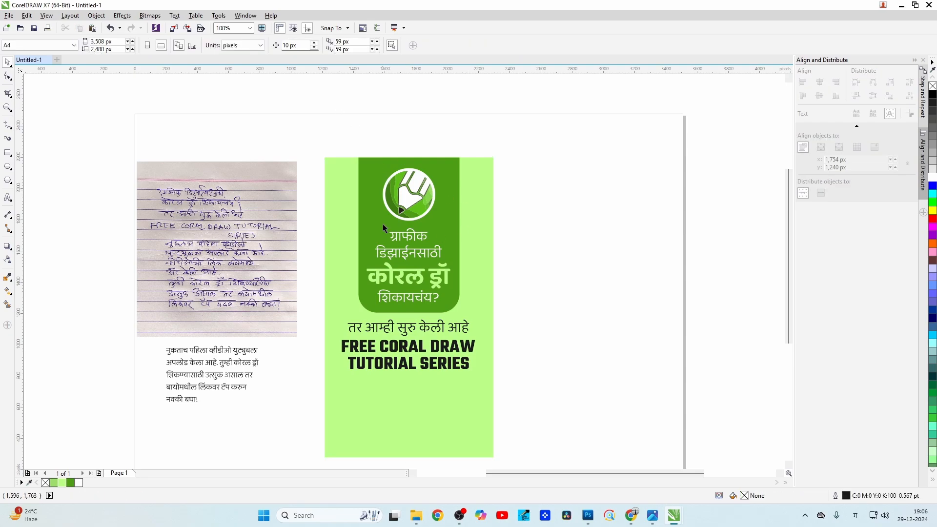
Step: Open the PowerClip contents of the light green background rectangle for editing
scroll(404, 211, up, 2)
scroll(404, 211, down, 2)
click(408, 204)
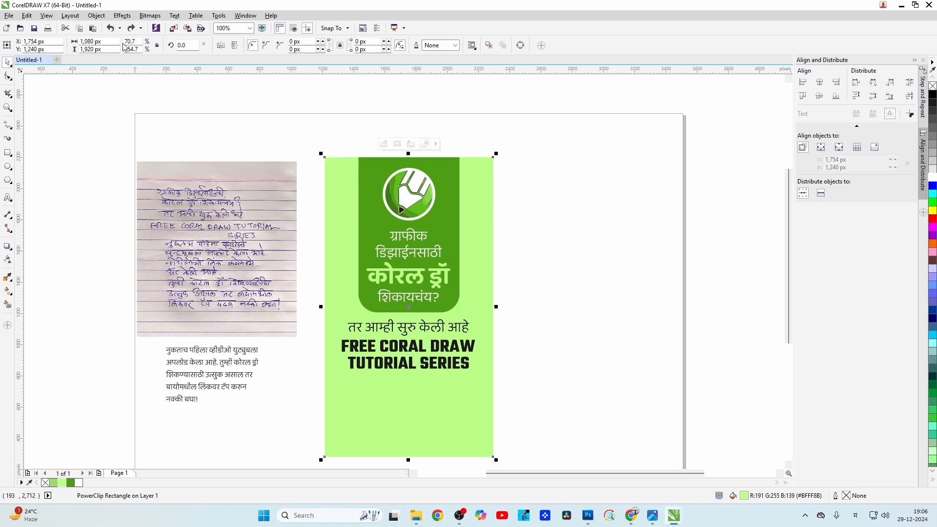
click(102, 18)
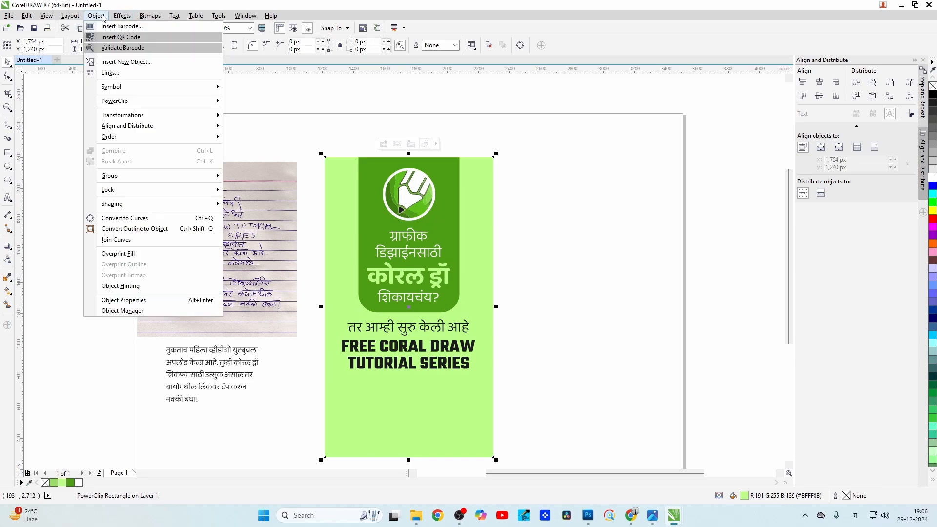
mouse_move(137, 101)
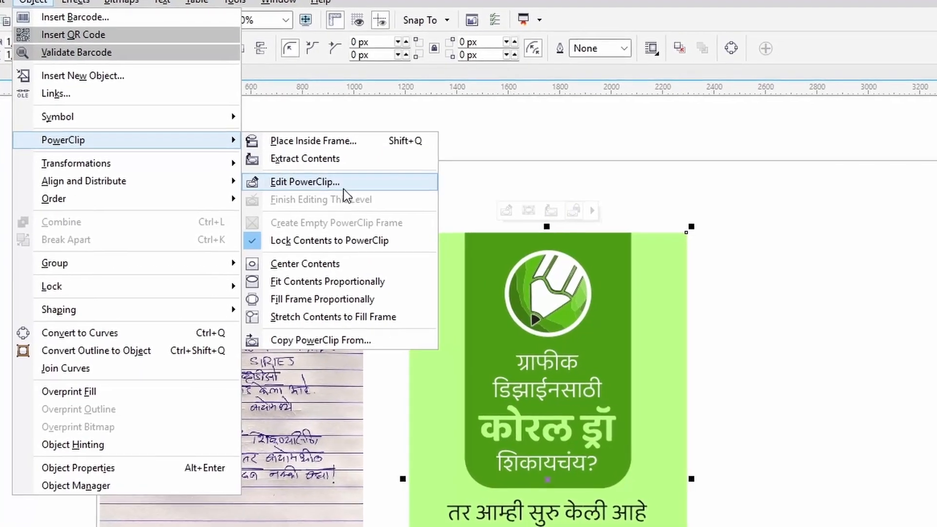
click(244, 123)
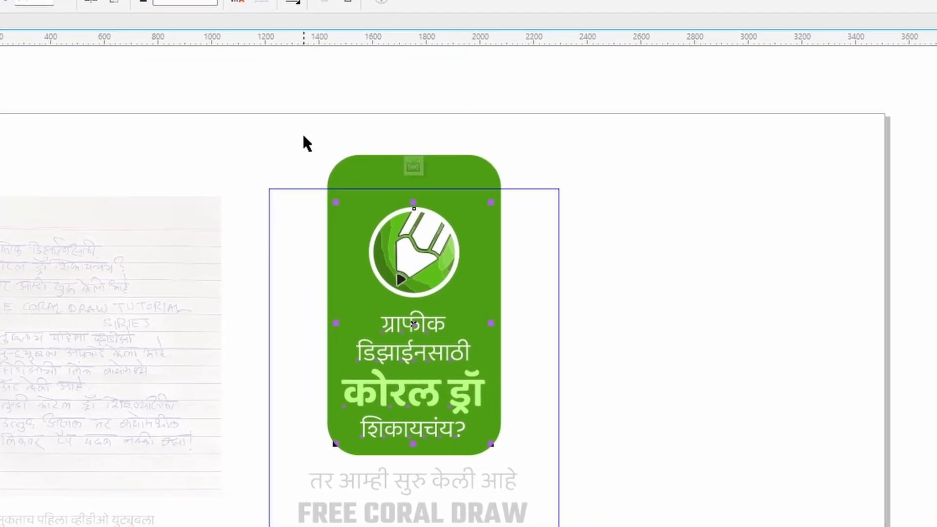
Step: Scale the dark green panel, logo and heading text down together, and finish editing the PowerClip contents
drag(309, 135, 645, 515)
drag(584, 519, 561, 483)
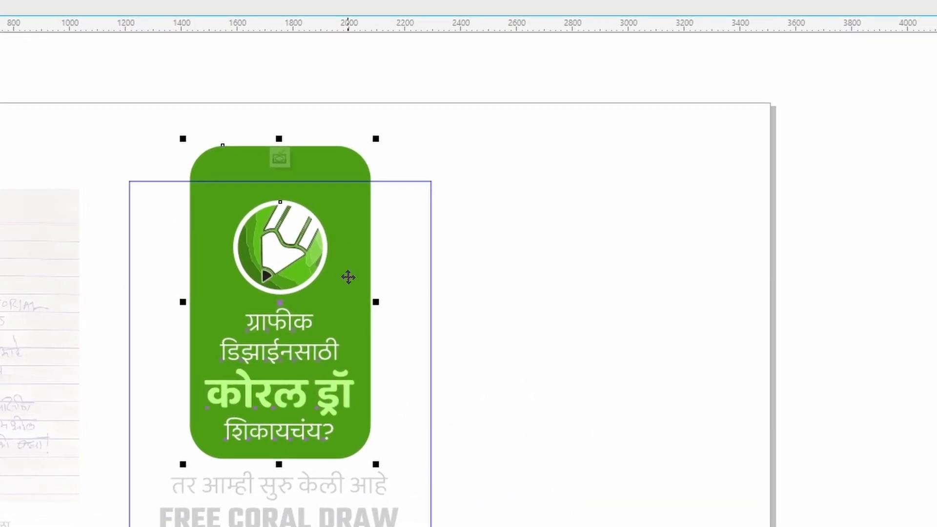
drag(392, 464, 379, 454)
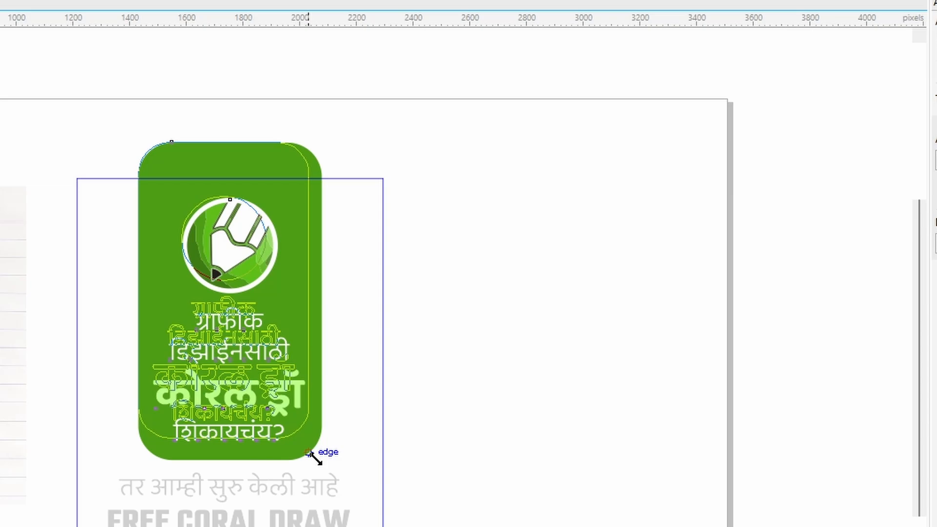
drag(313, 456, 306, 455)
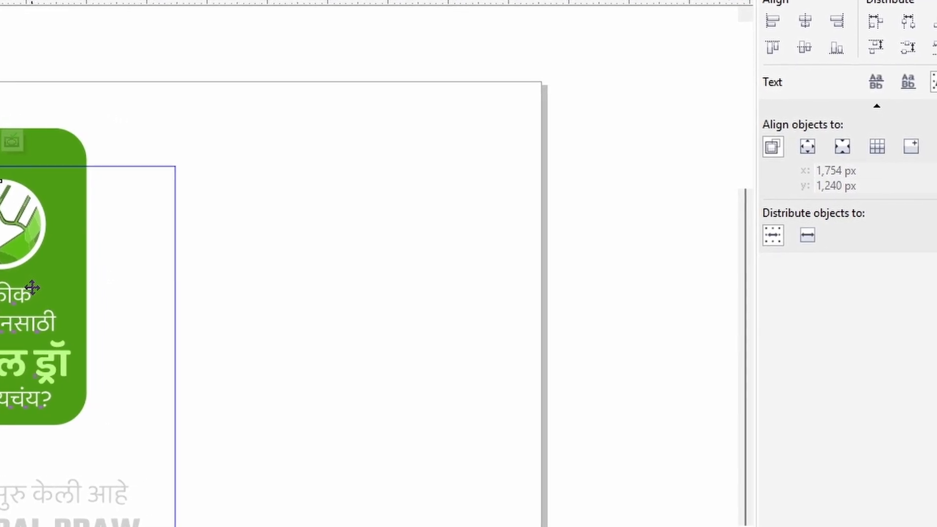
click(50, 288)
click(49, 288)
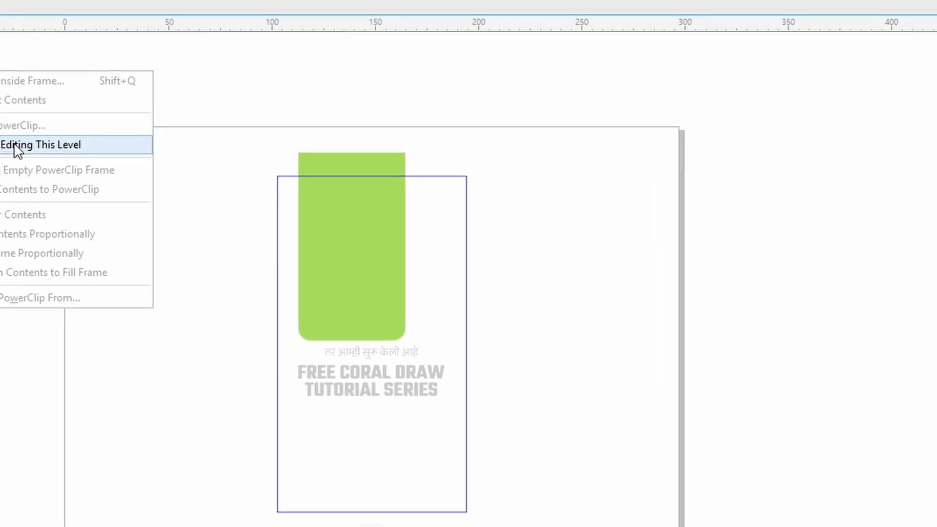
click(14, 146)
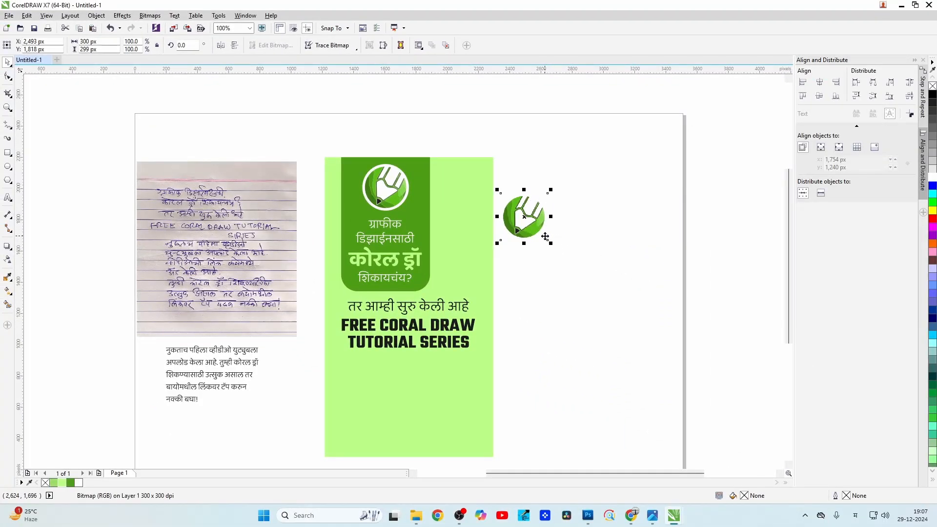
Step: Fade an enlarged logo copy over the light green background's right edge to 65% transparency and PowerClip it into the background
drag(521, 216, 468, 205)
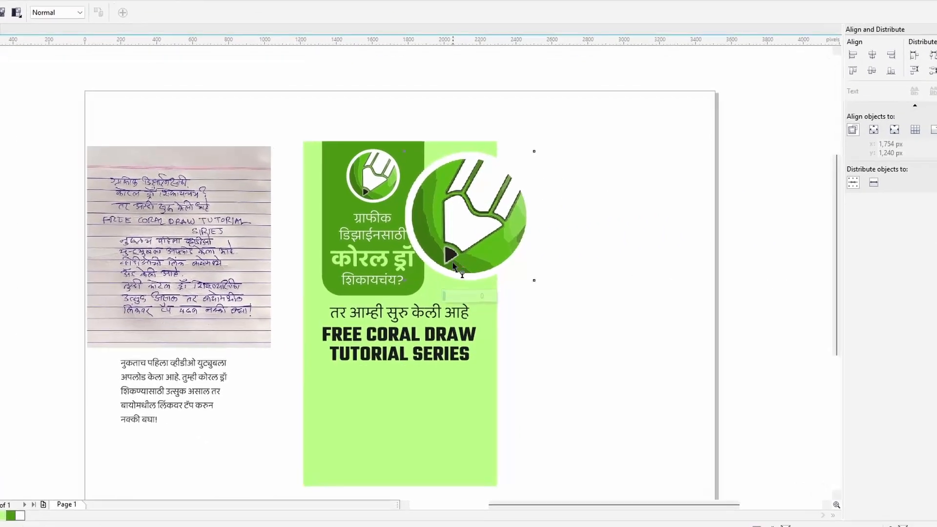
click(914, 320)
drag(455, 307, 460, 306)
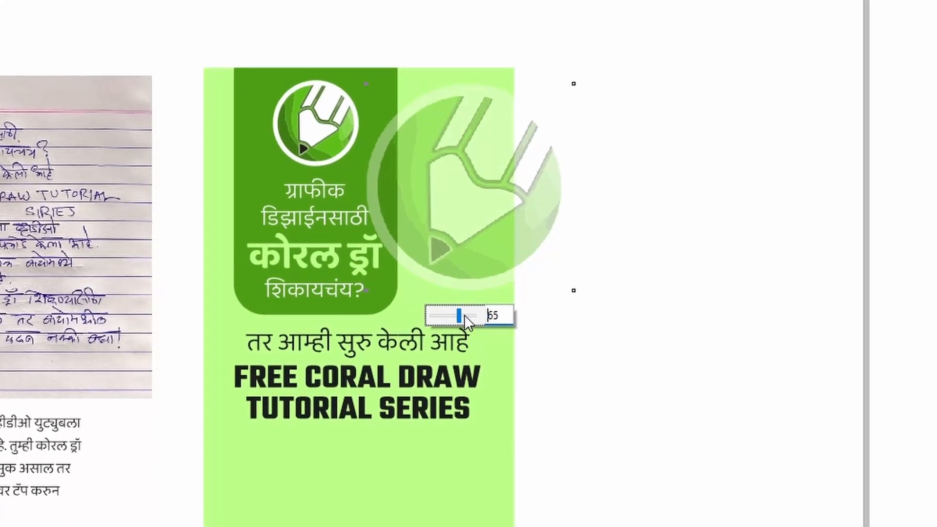
click(147, 4)
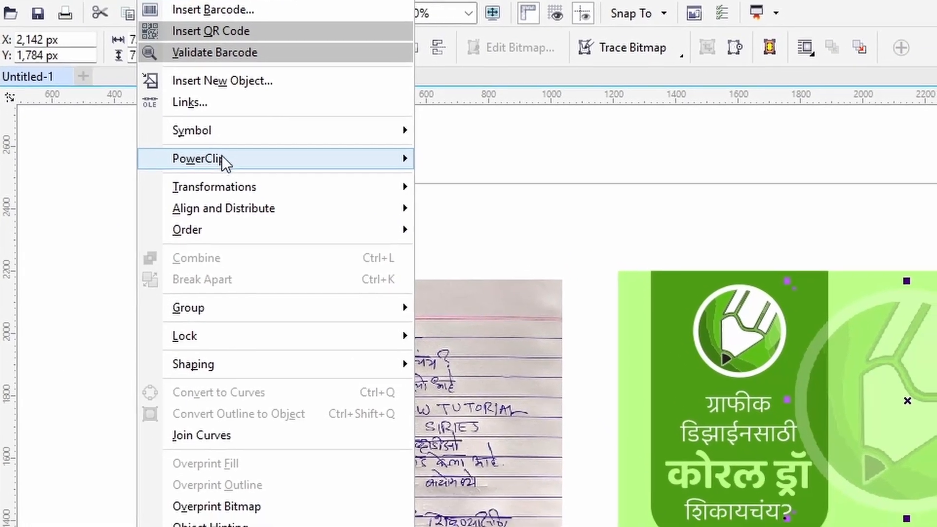
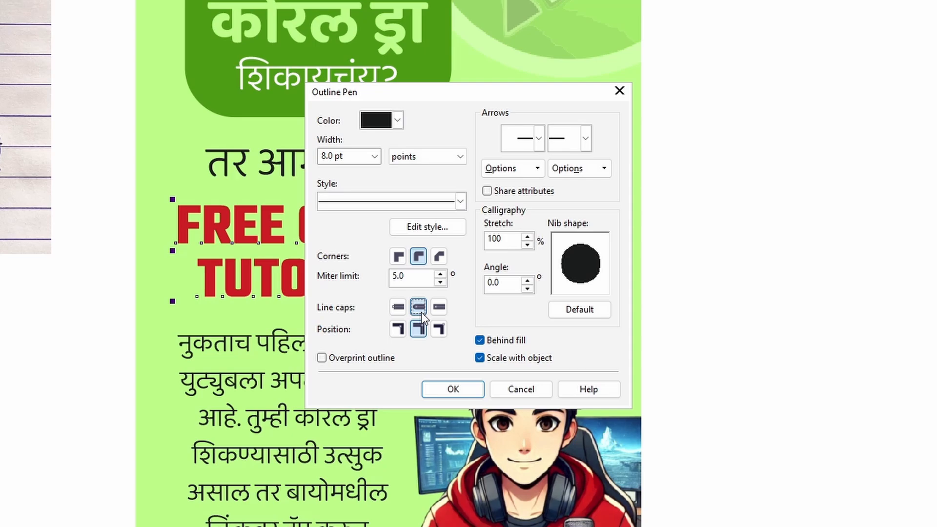
Step: Give both red English title lines an 8.0 pt white outline with rounded corners and caps, placed behind the fill
click(466, 389)
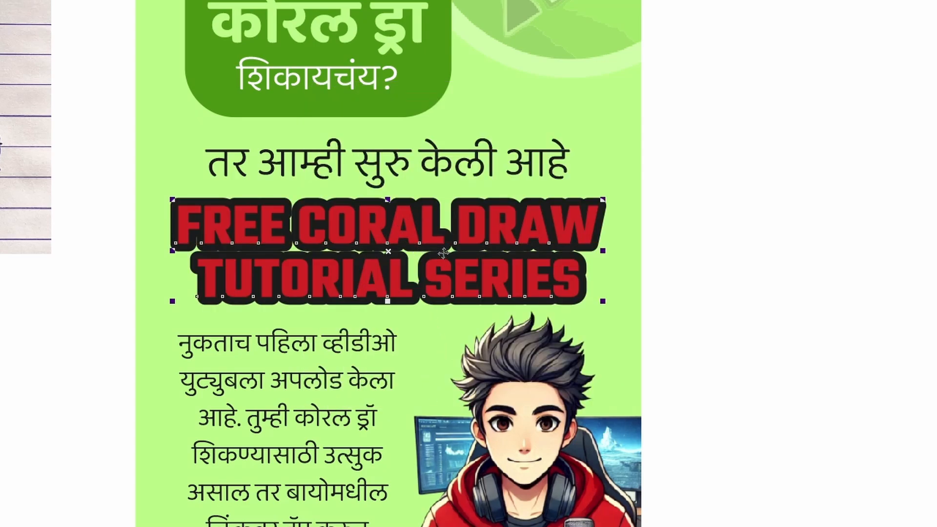
key(F12)
click(452, 389)
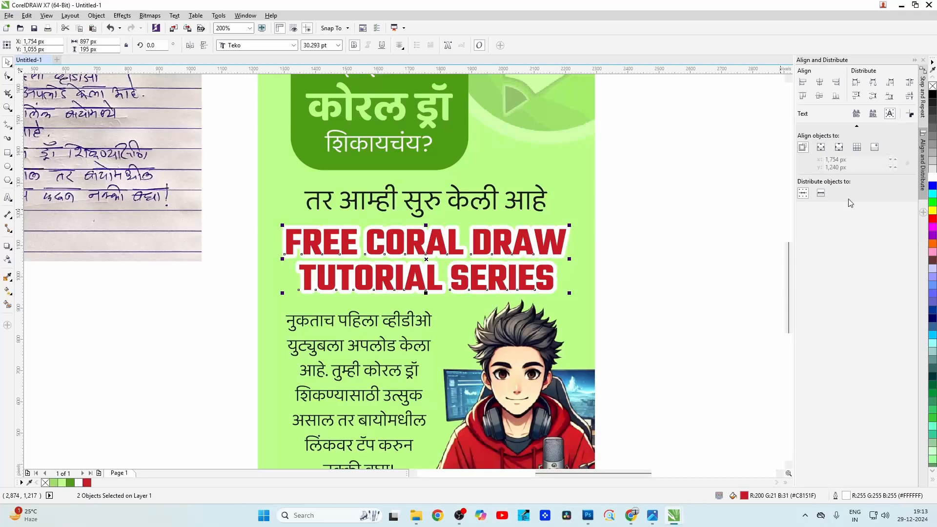
Step: Move the "TUTORIAL SERIES" line slightly up, closer to "FREE CORAL DRAW"
click(668, 258)
click(420, 285)
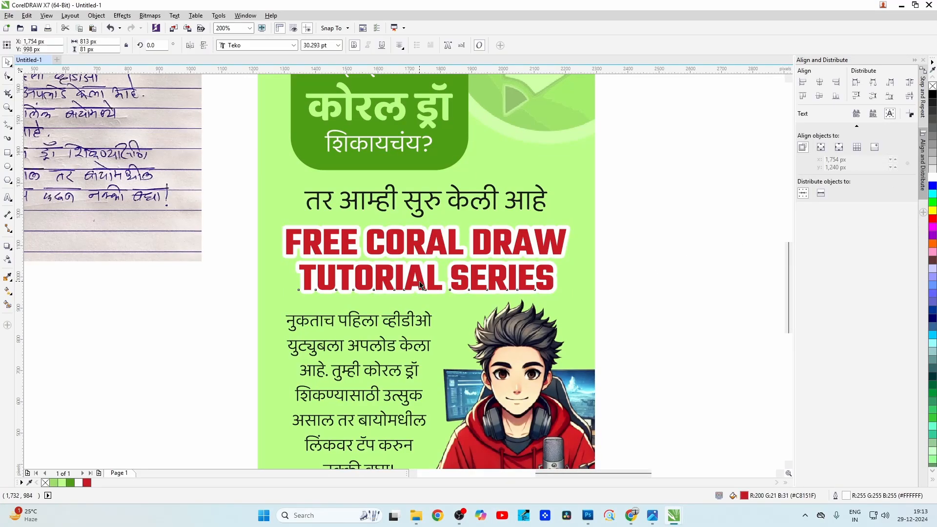
drag(420, 286, 419, 279)
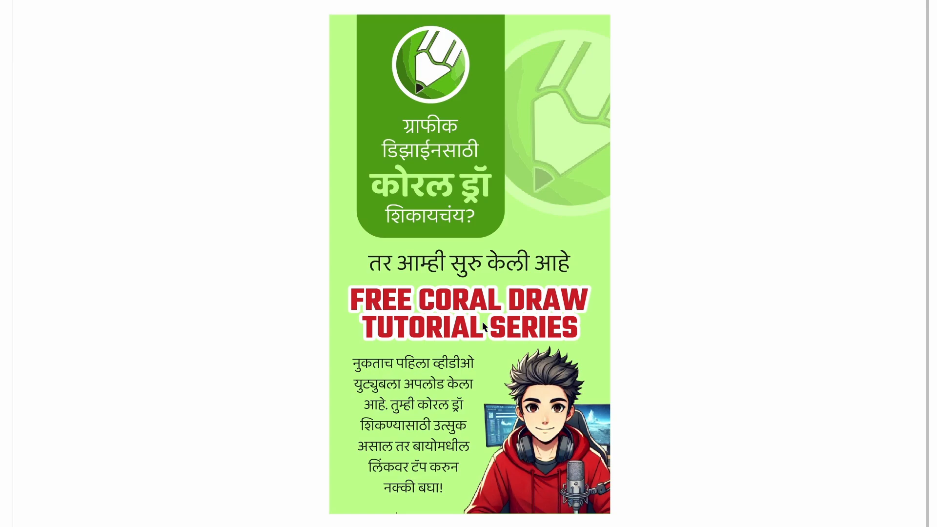
Step: Select all objects of the finished story design and group them
click(483, 326)
drag(291, 139, 479, 358)
key(ctrl+g)
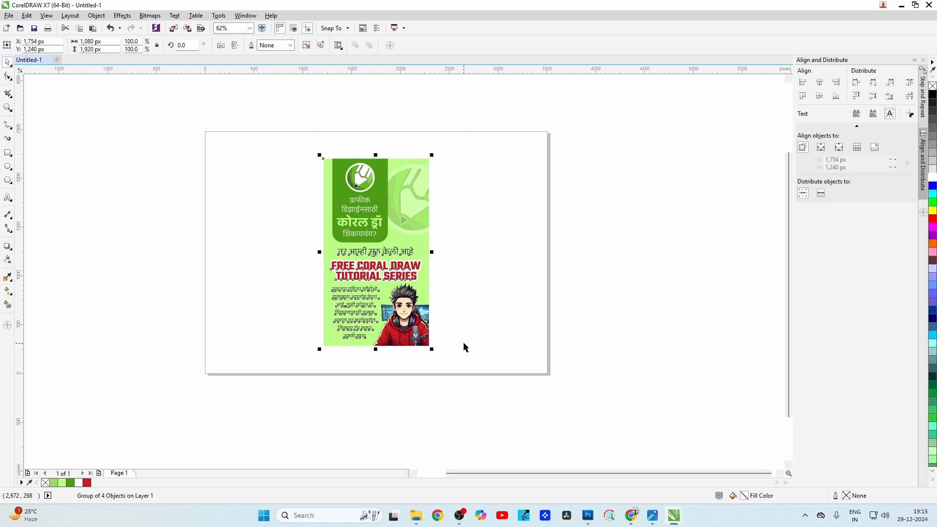
scroll(374, 212, up, 1)
scroll(375, 212, down, 1)
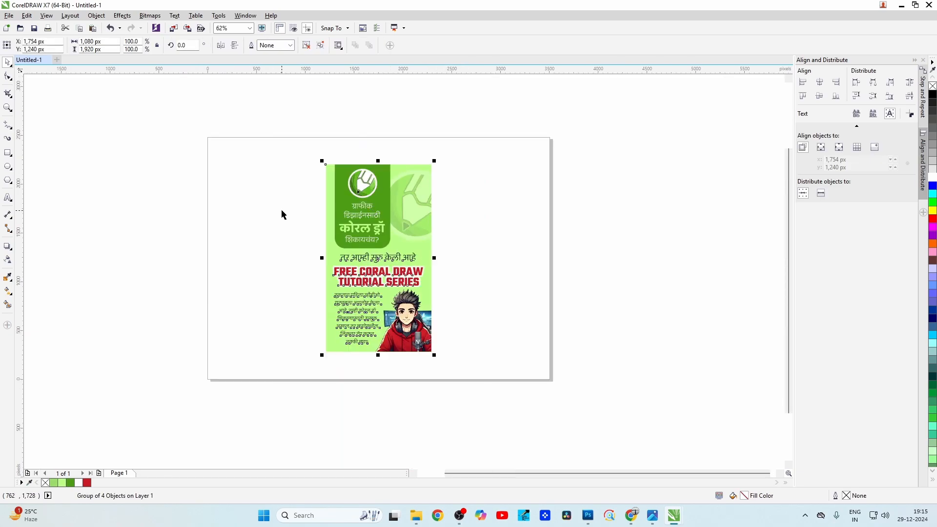
Step: Set up an export of the selected story design to the Desktop as a PNG named "corel tutorial video story"
drag(295, 151, 490, 363)
click(9, 16)
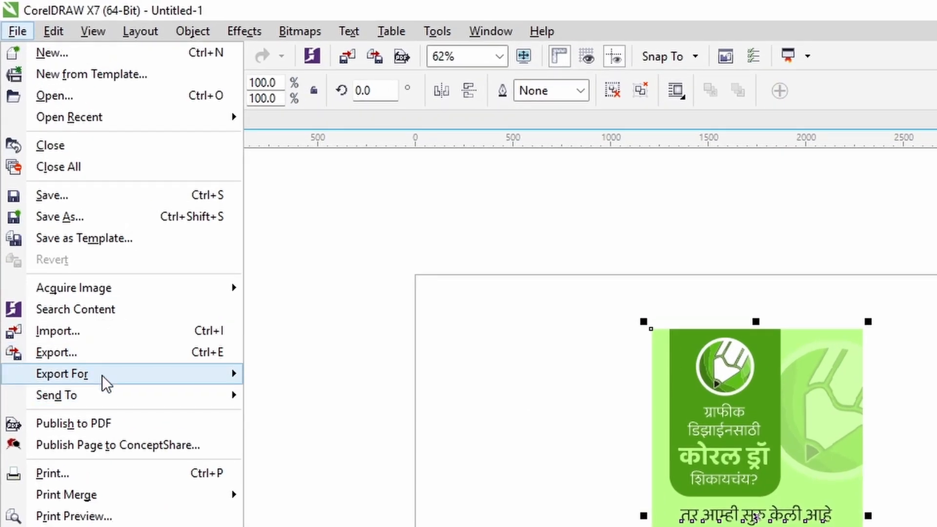
click(106, 353)
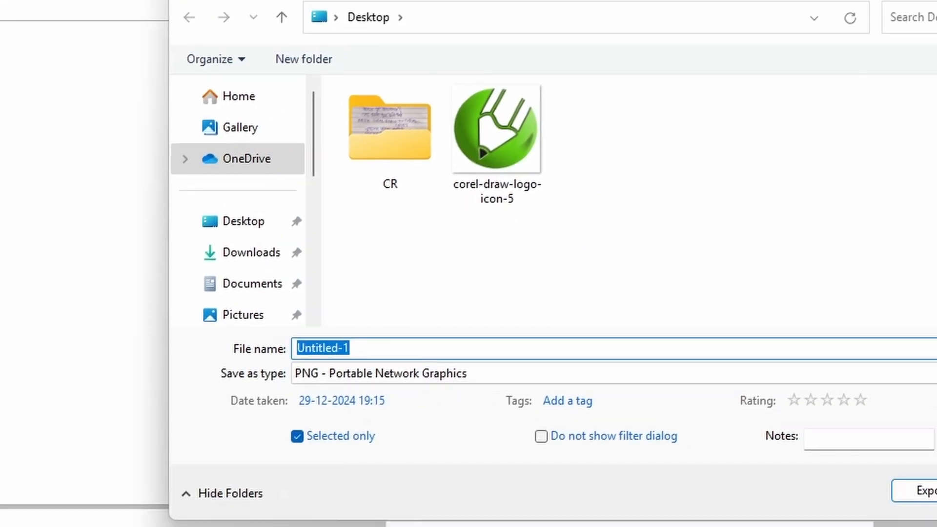
text(corel tutorial video story)
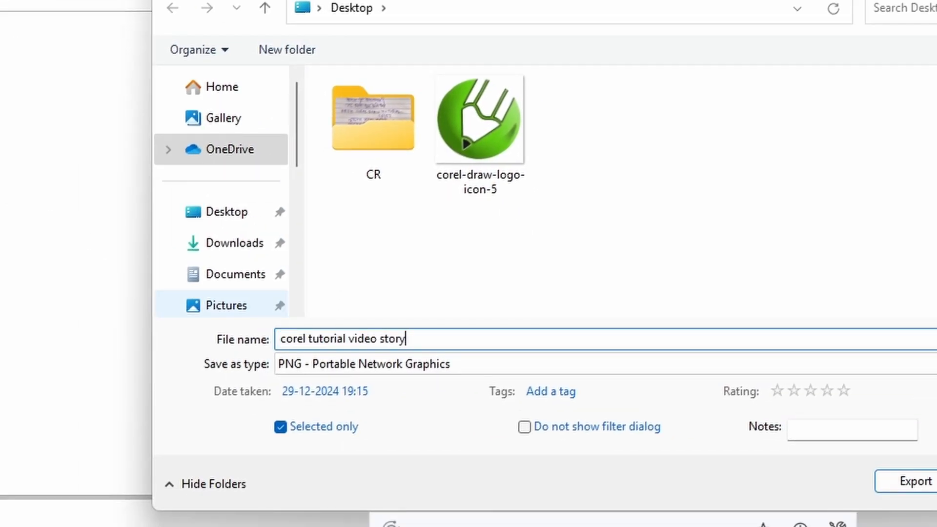
click(307, 370)
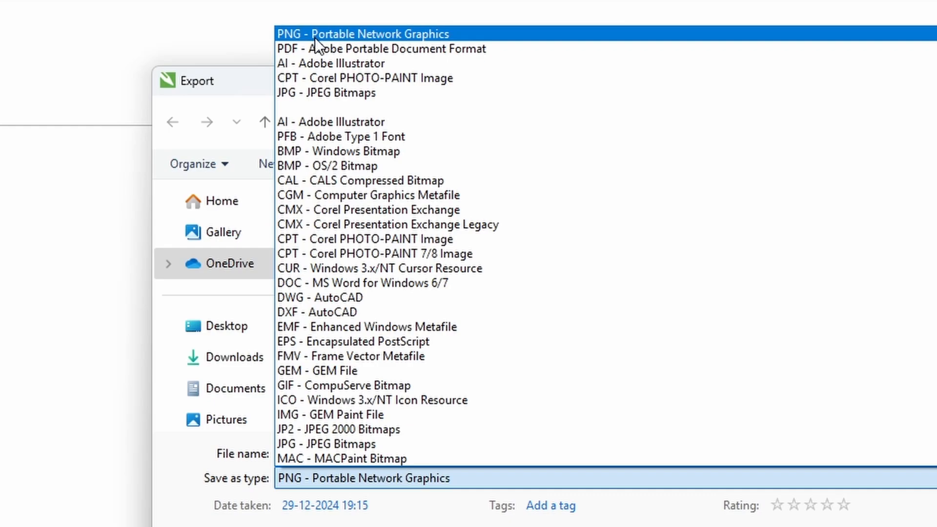
click(315, 34)
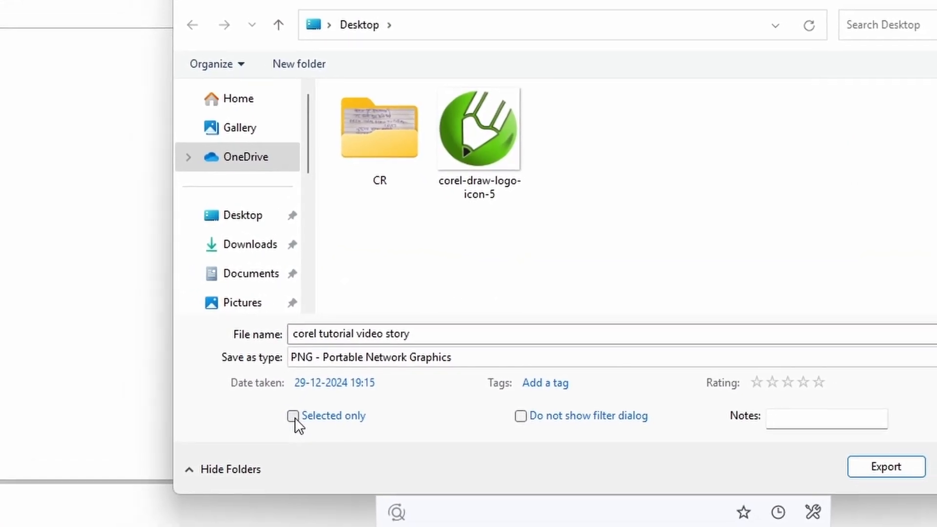
Step: Limit the export to the selected objects and export the PNG at 1080 × 1920 px in 24-bit RGB
click(293, 416)
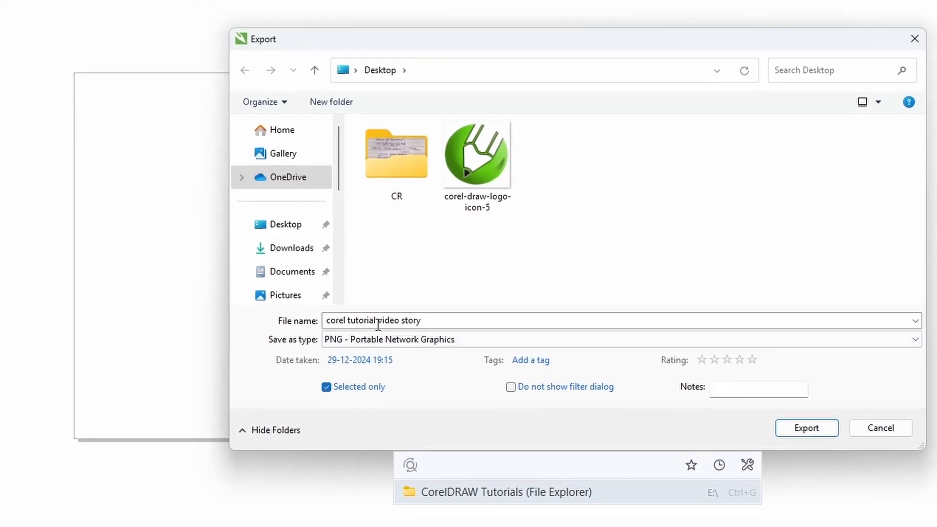
drag(317, 44, 370, 134)
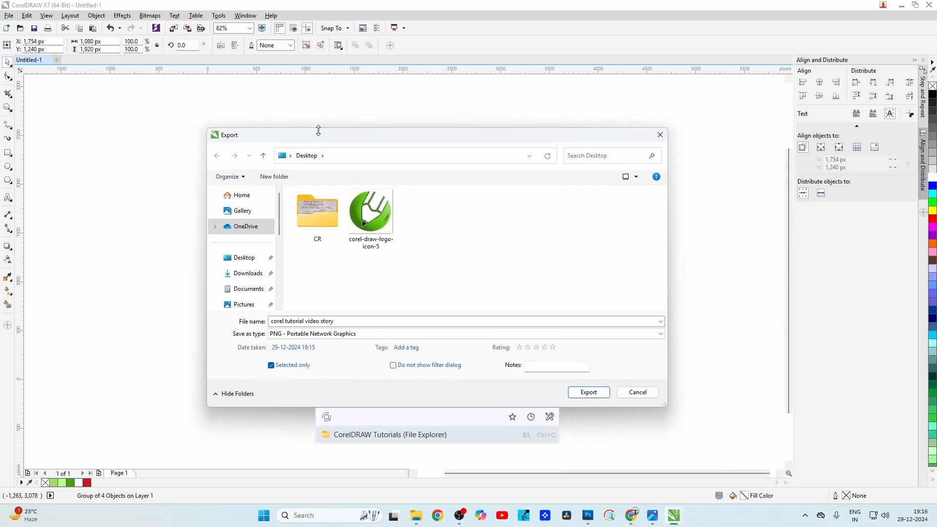
click(628, 383)
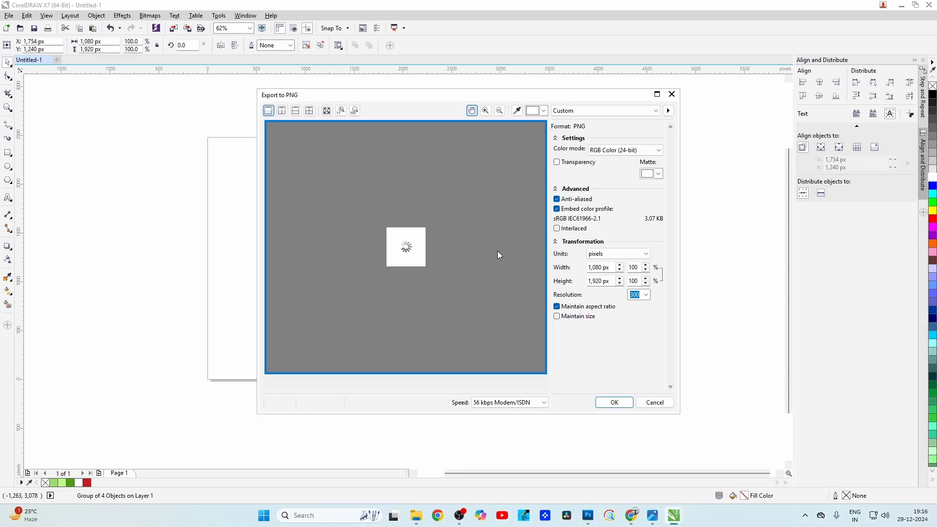
click(614, 402)
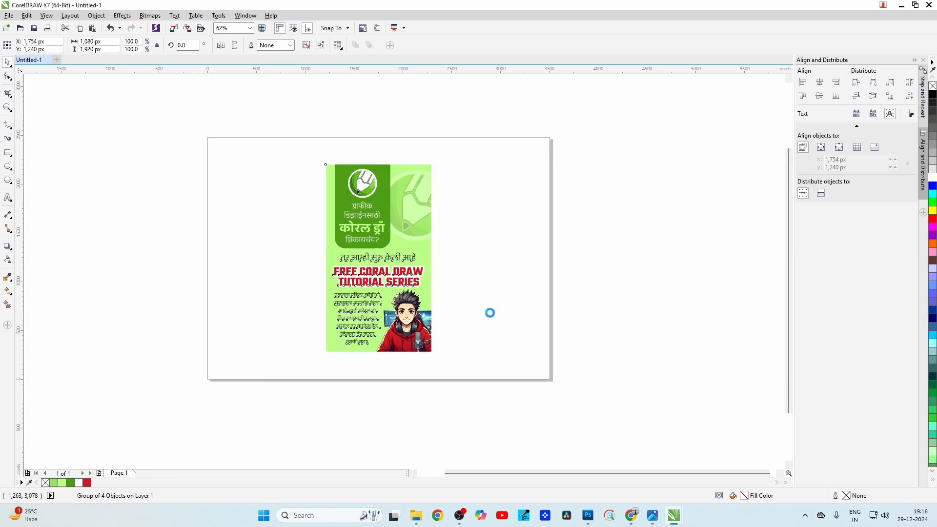
Step: Switch to the desktop and open the exported "corel tutorial video story" PNG enlarged in the image viewer to check it
key(super+d)
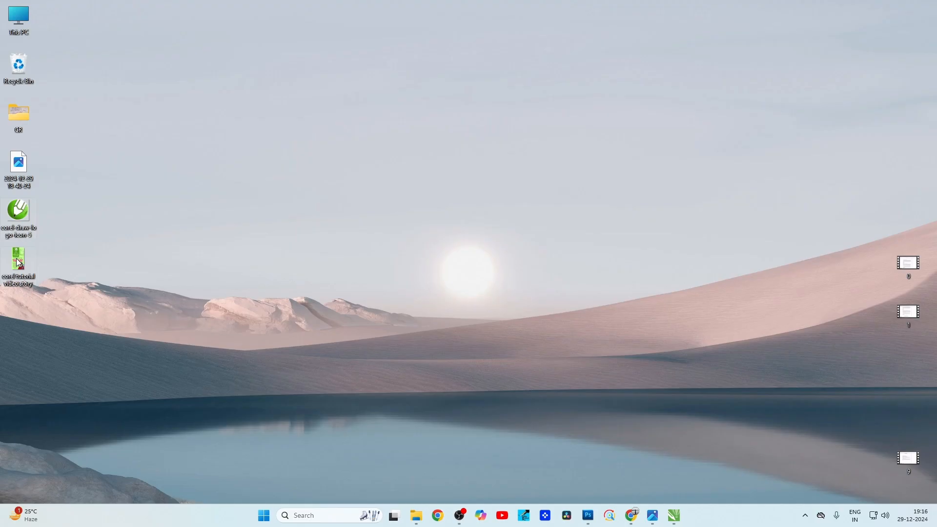
double_click(17, 262)
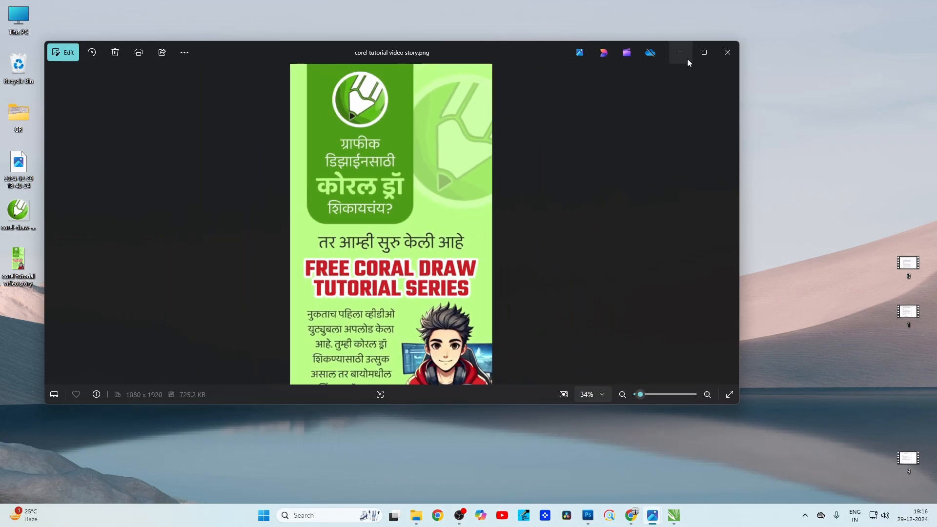
click(704, 52)
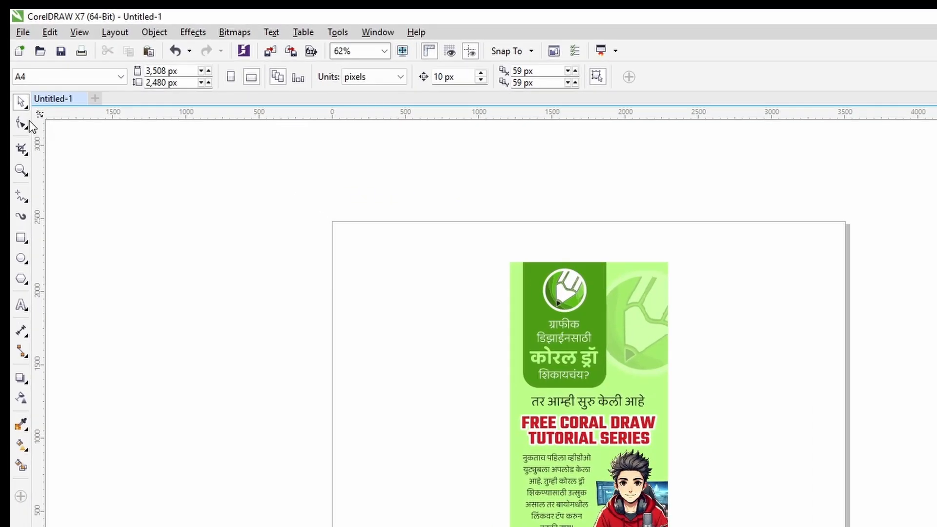
Step: Move the grouped story design about 110 px to the left on the page
click(588, 431)
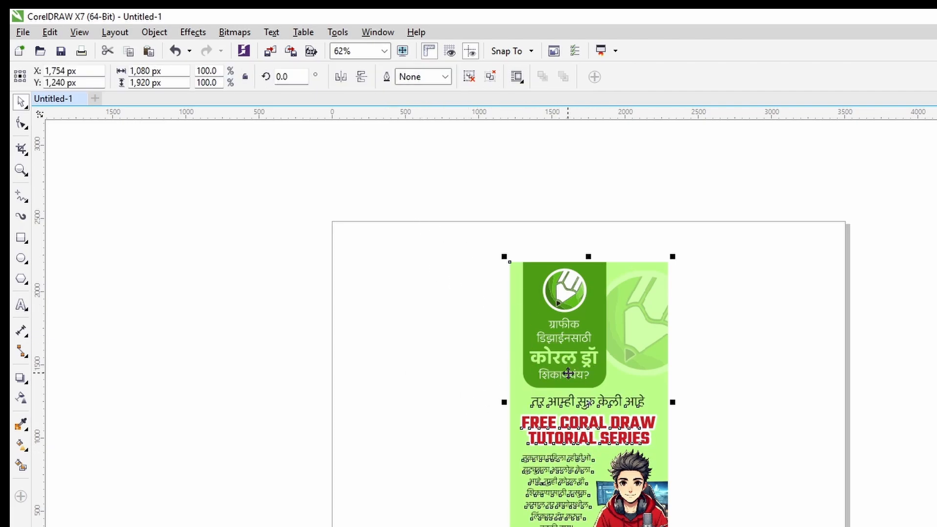
mouse_move(568, 373)
mouse_down()
mouse_move(496, 376)
mouse_move(683, 379)
mouse_move(536, 375)
mouse_up()
Step: Try enlarging the FREE CORAL DRAW TUTORIAL SERIES headline within the group from its corners, and undo each resize
ctrl+click(586, 429)
drag(641, 443, 727, 487)
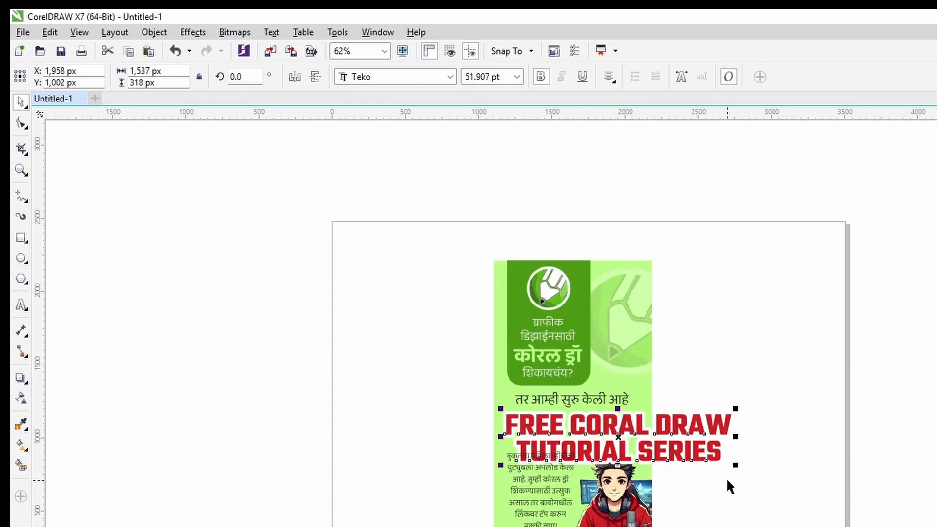
key(ctrl+z)
click(505, 446)
ctrl+click(508, 429)
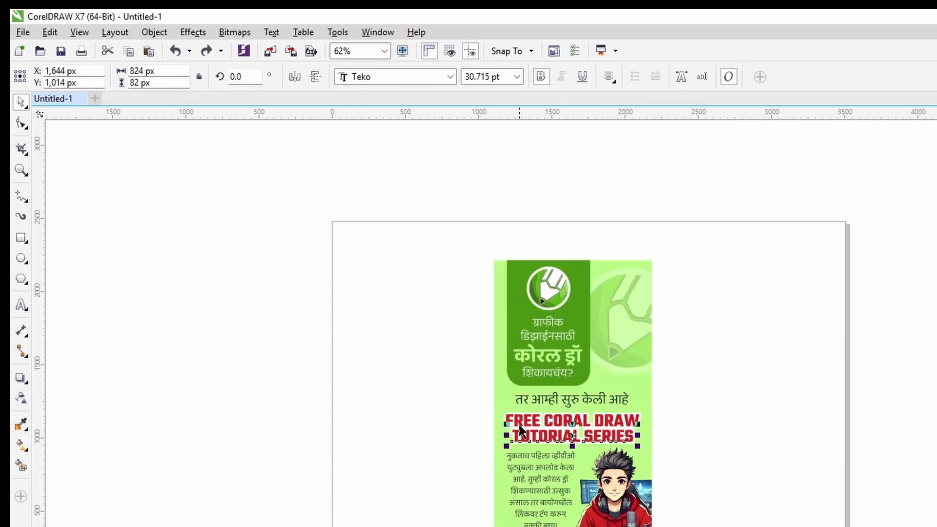
drag(501, 446, 413, 493)
key(ctrl+z)
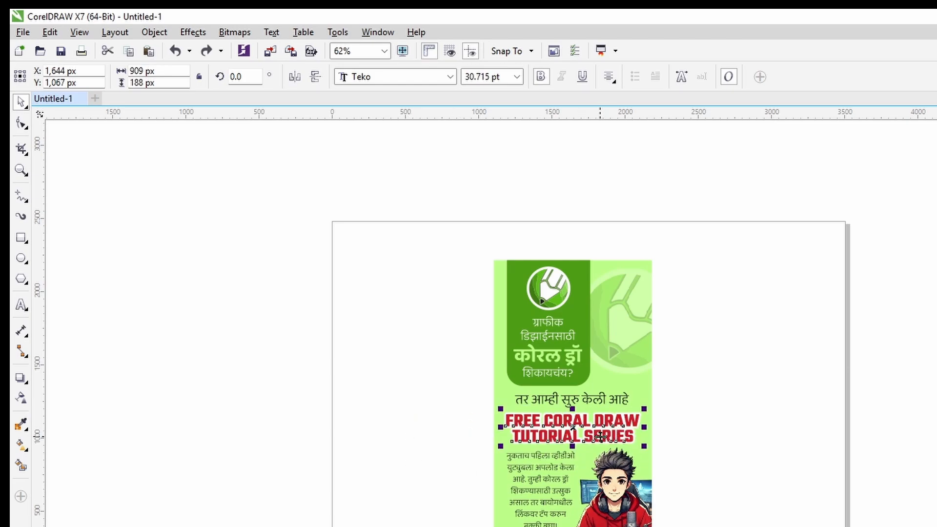
Step: Try deleting the red headline and the Marathi line above it, and undo the deletions
key(Delete)
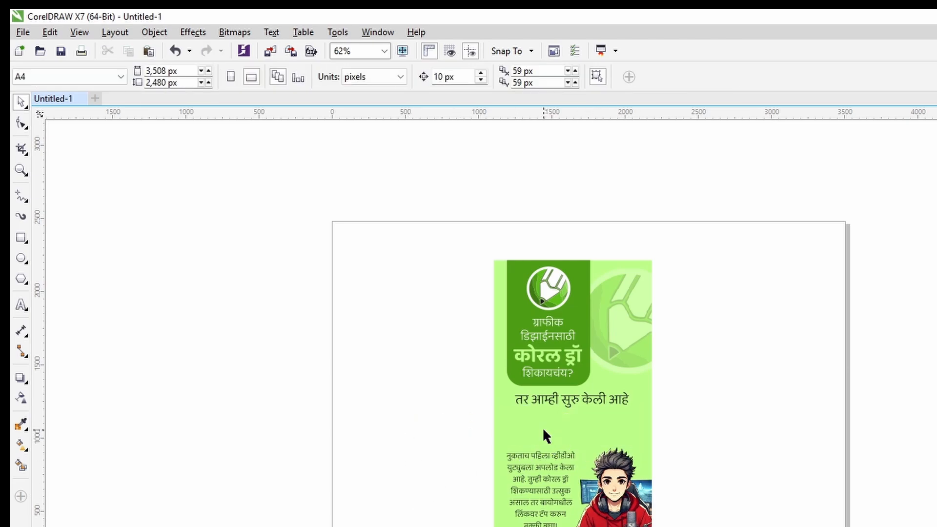
click(543, 396)
key(Delete)
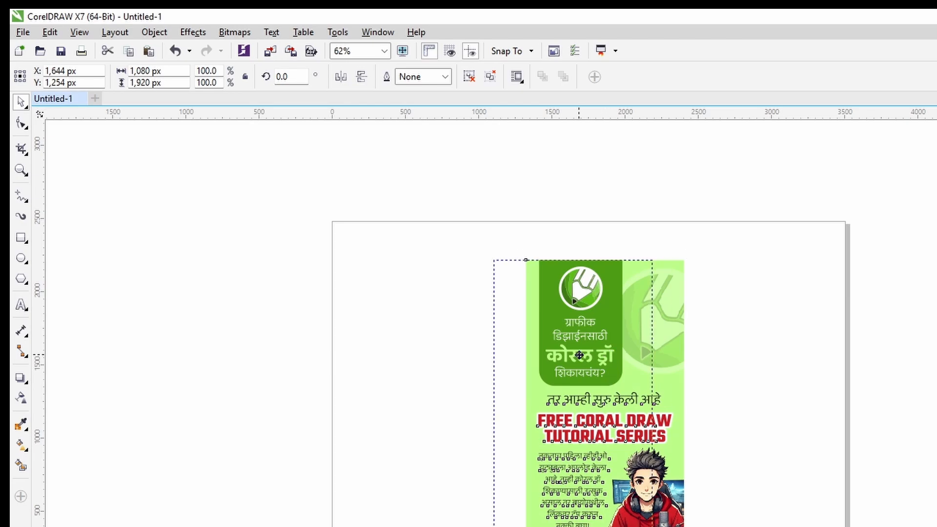
key(ctrl+z)
click(519, 368)
key(ctrl+z)
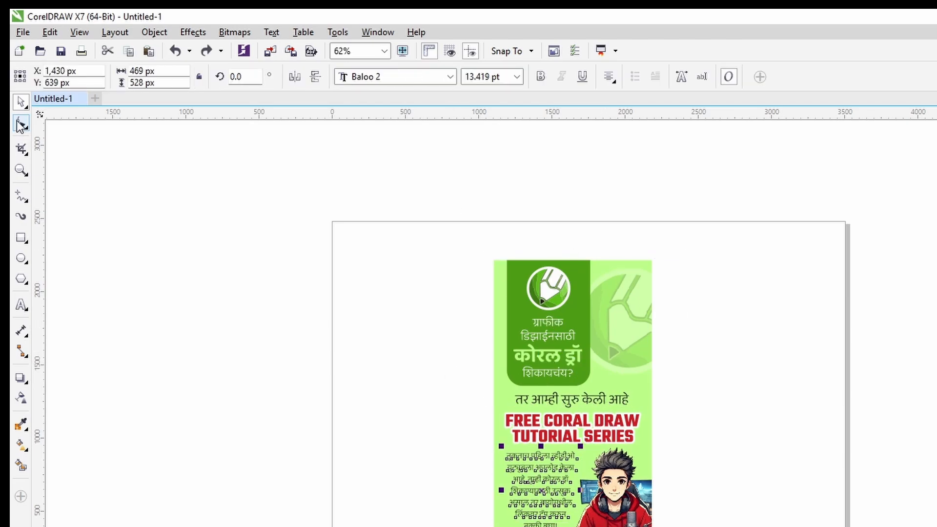
Step: Slightly adjust the line spacing of the Marathi paragraph beside the character with the Shape tool
click(21, 125)
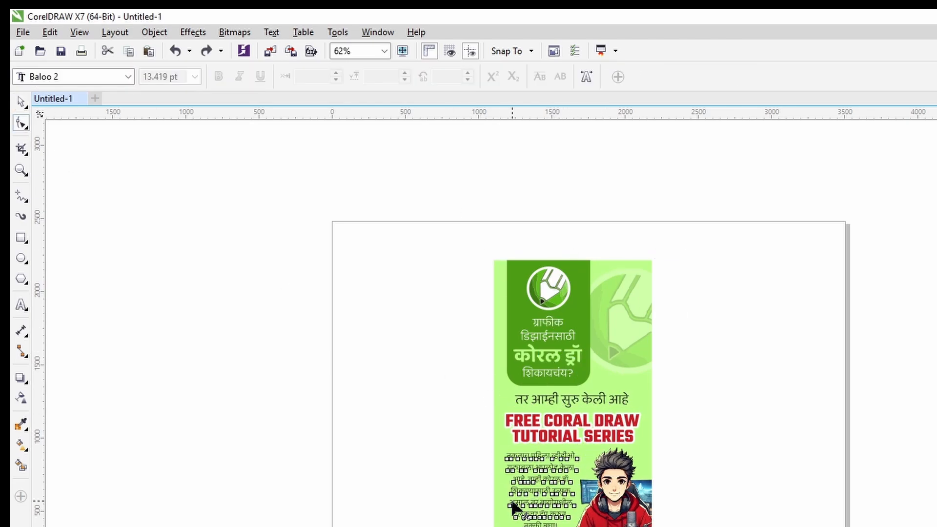
scroll(514, 507, up, 2)
scroll(514, 507, down, 1)
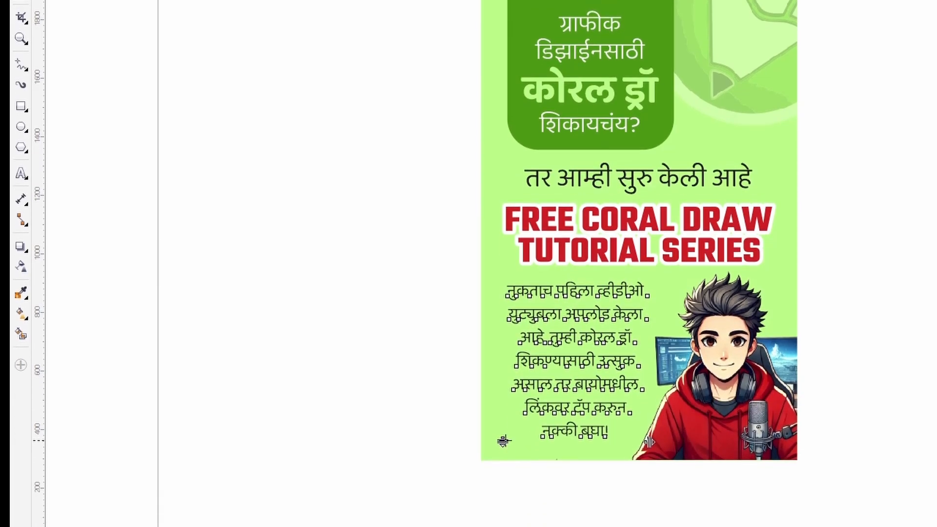
mouse_move(502, 440)
mouse_down()
mouse_move(501, 408)
mouse_move(500, 454)
mouse_up()
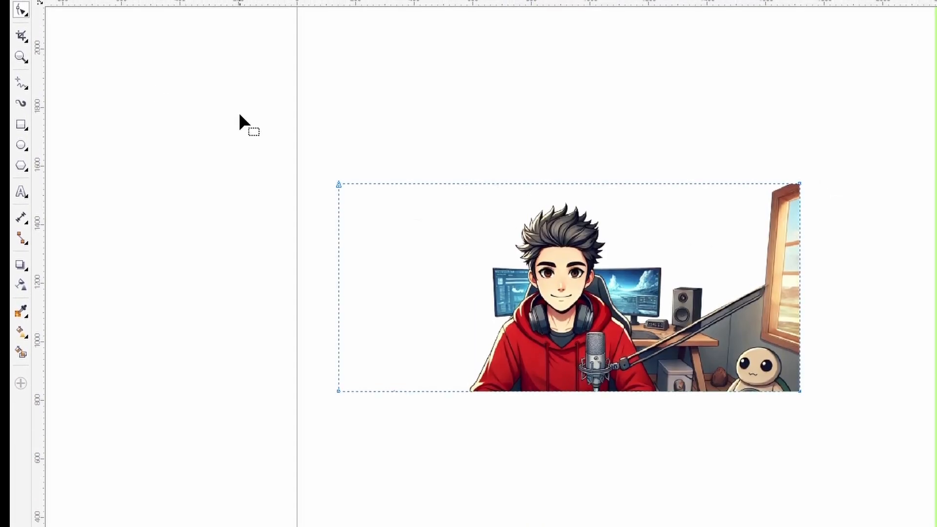
Step: Crop both sides of the spare character picture with the Shape tool by moving its corner nodes inward, and delete the picture
drag(851, 164, 777, 472)
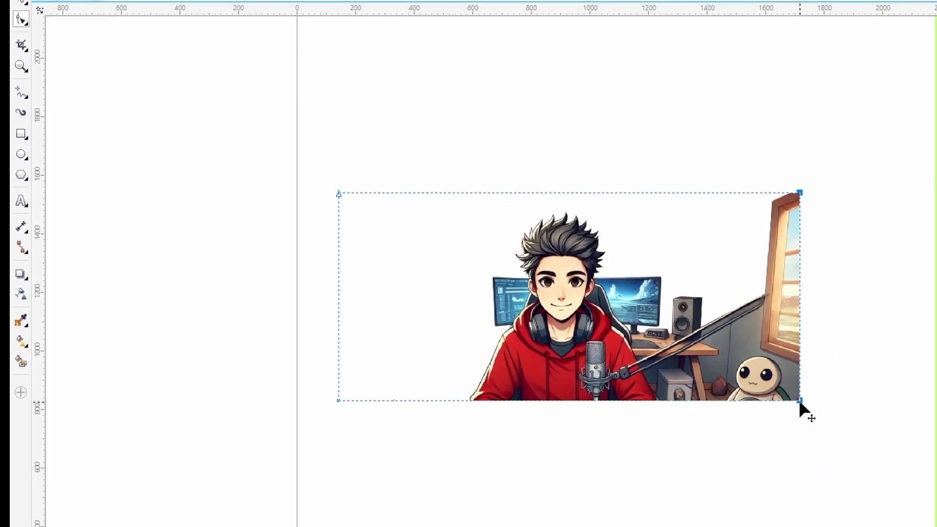
drag(800, 398, 671, 398)
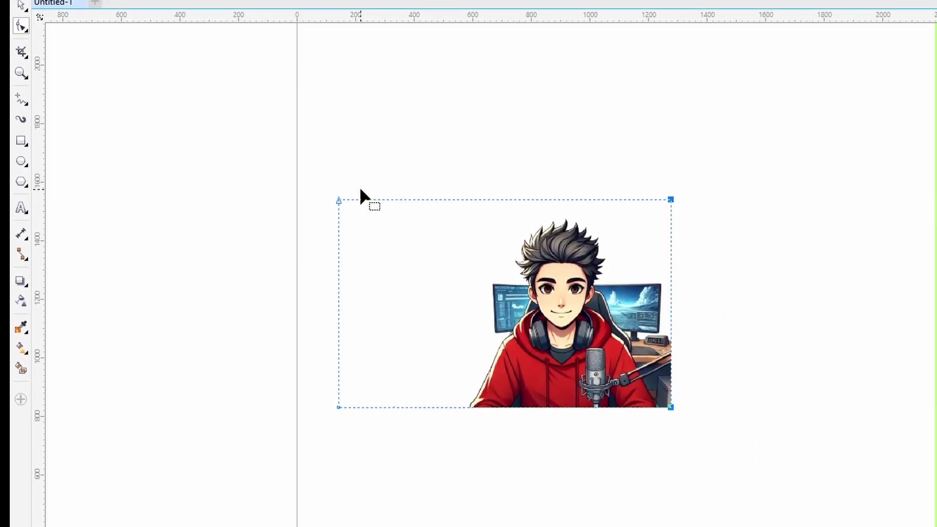
drag(360, 195, 481, 408)
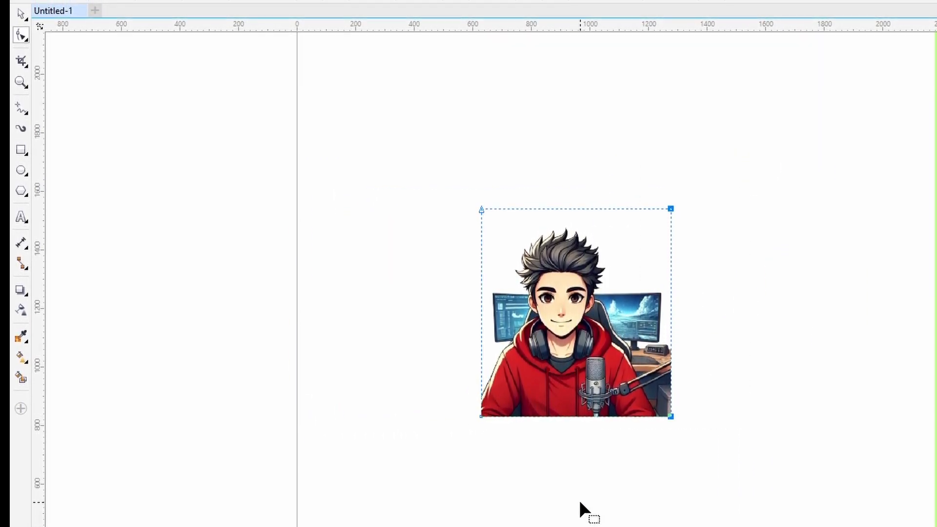
drag(671, 416, 638, 417)
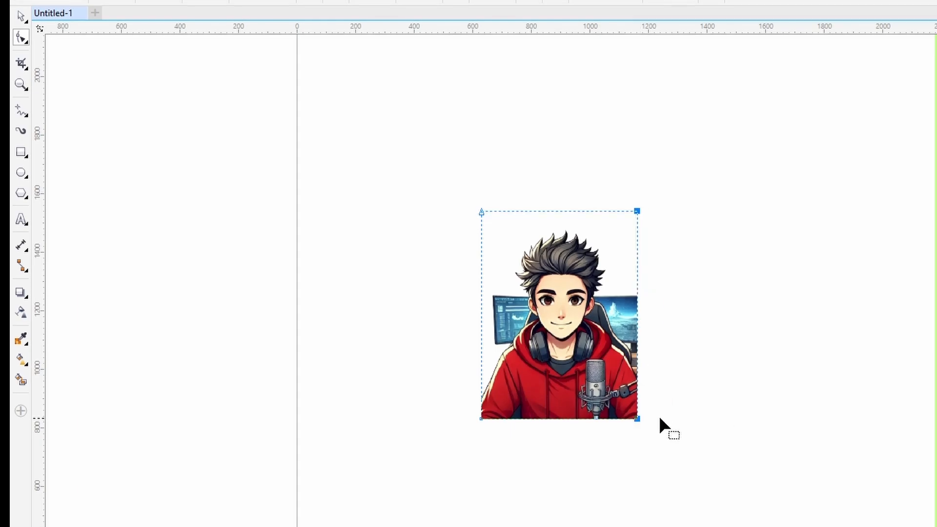
key(space)
key(Delete)
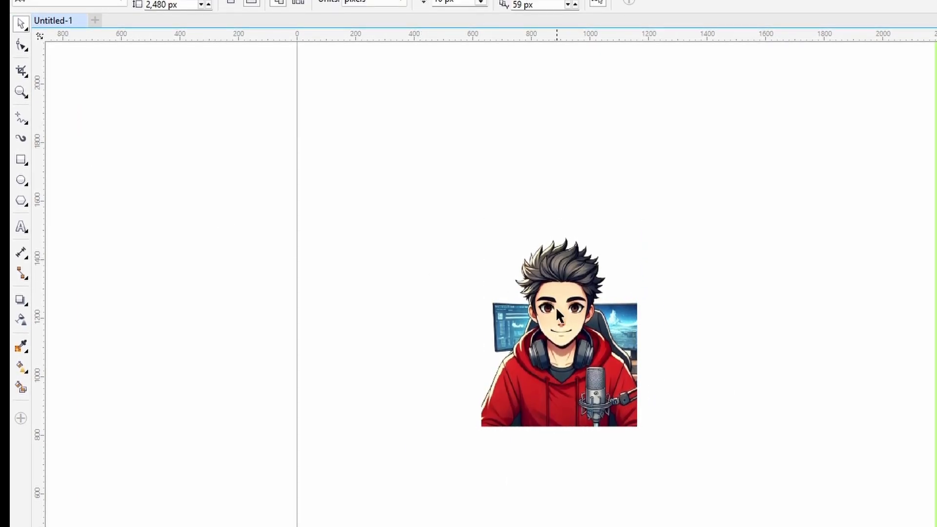
Step: Use the Zoom tool to bring the whole page with the story design into view
click(20, 94)
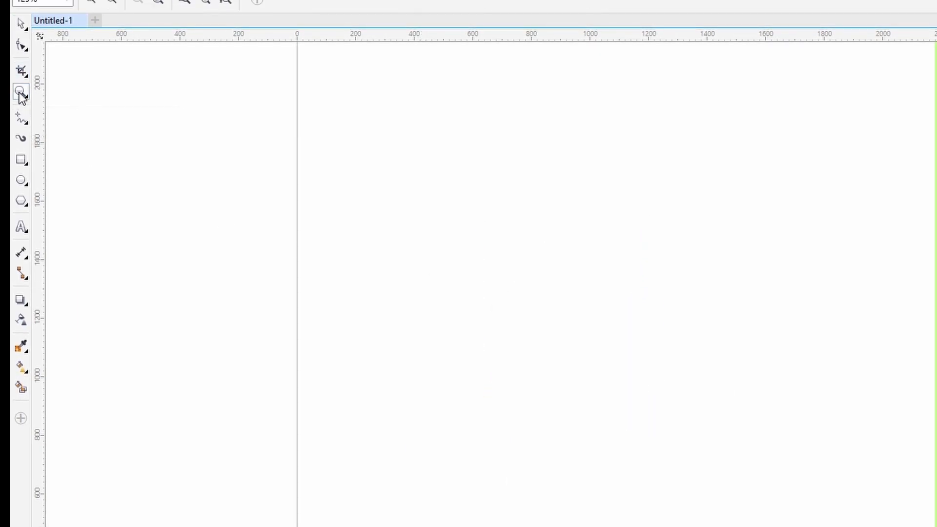
right_click(610, 283)
drag(775, 372, 775, 372)
right_click(518, 258)
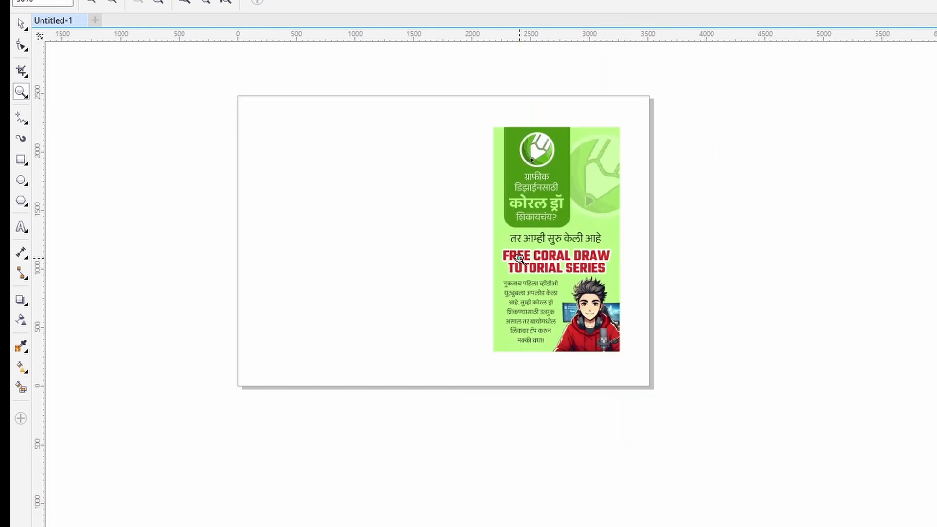
drag(526, 282, 526, 282)
key(space)
scroll(485, 259, down, 2)
scroll(198, 251, down, 1)
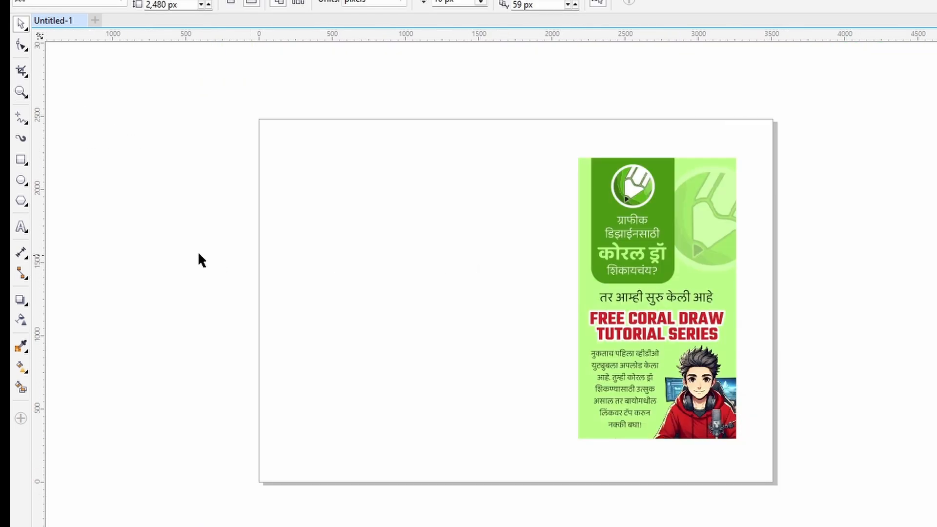
Step: Draw a straight horizontal line about 1,420 px long with the Freehand tool on the empty page area, and delete it
click(18, 122)
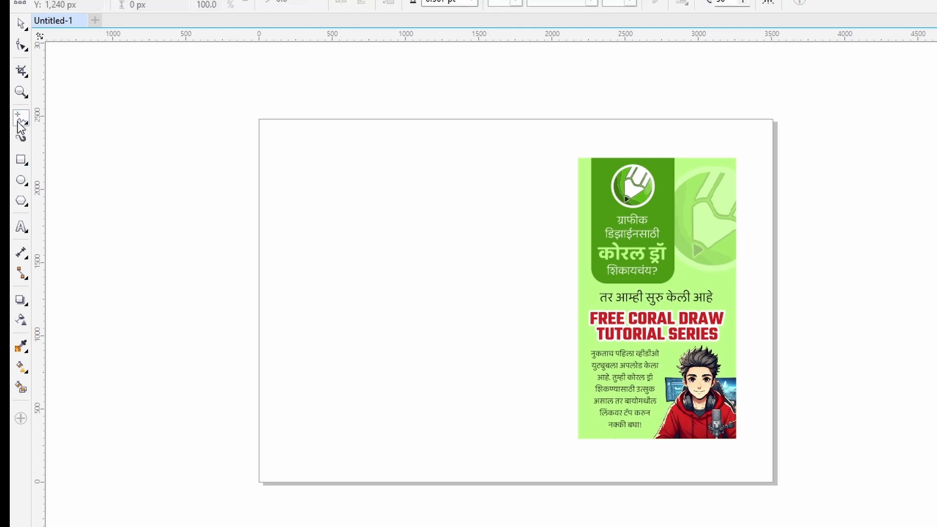
click(289, 254)
click(481, 255)
click(497, 263)
scroll(337, 277, up, 2)
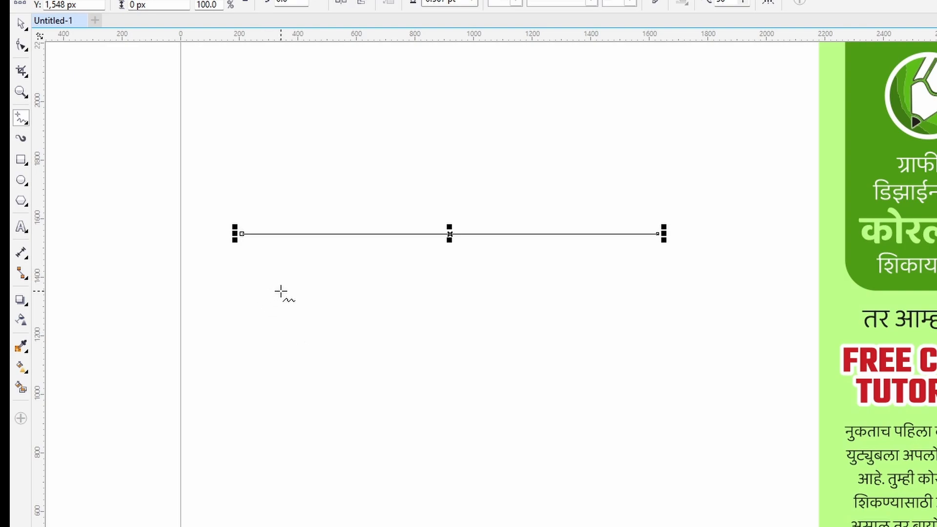
key(Delete)
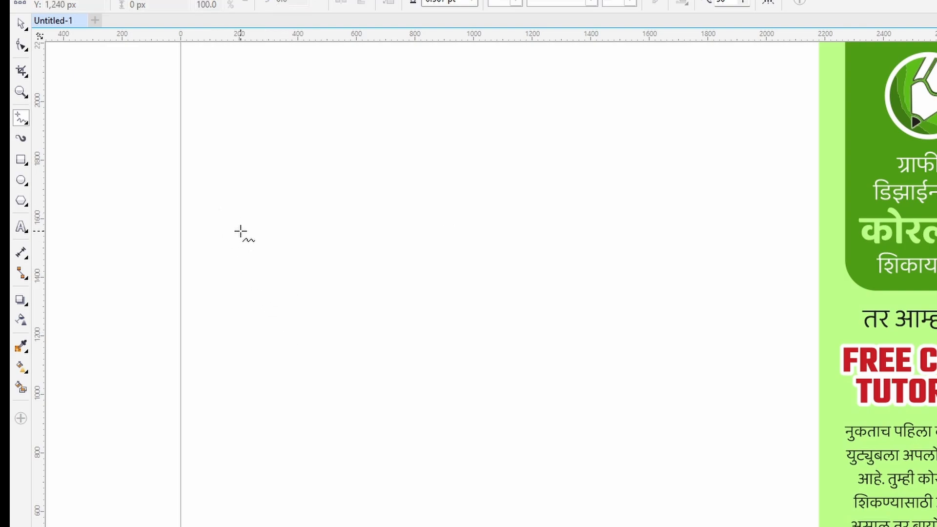
Step: Draw two loose freehand strokes on the empty page area, deleting each one
mouse_move(225, 215)
mouse_down()
mouse_move(321, 235)
mouse_move(288, 304)
mouse_move(299, 388)
mouse_up()
key(Delete)
drag(254, 252, 308, 372)
key(Delete)
Step: Draw two practice horizontal lines from point to point, the second about 1,450 px long, and delete both
click(253, 282)
click(502, 278)
key(Delete)
click(253, 265)
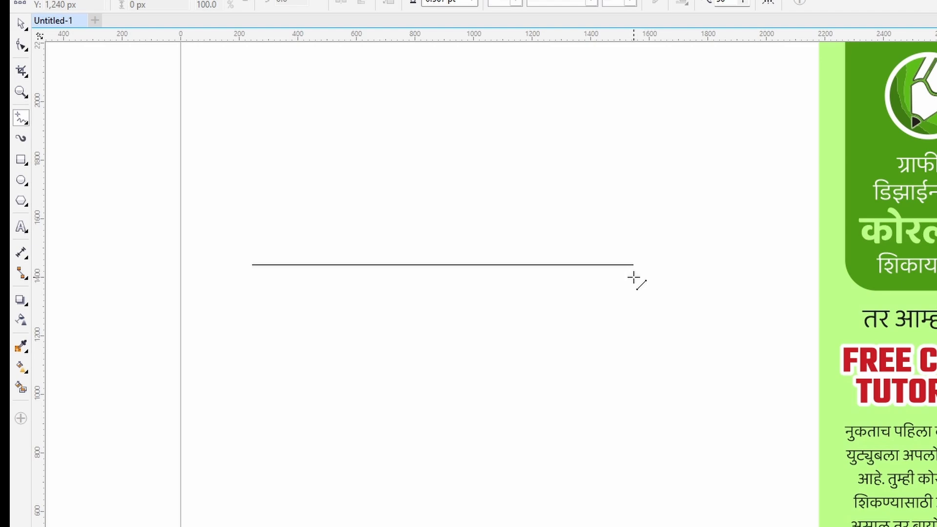
click(676, 277)
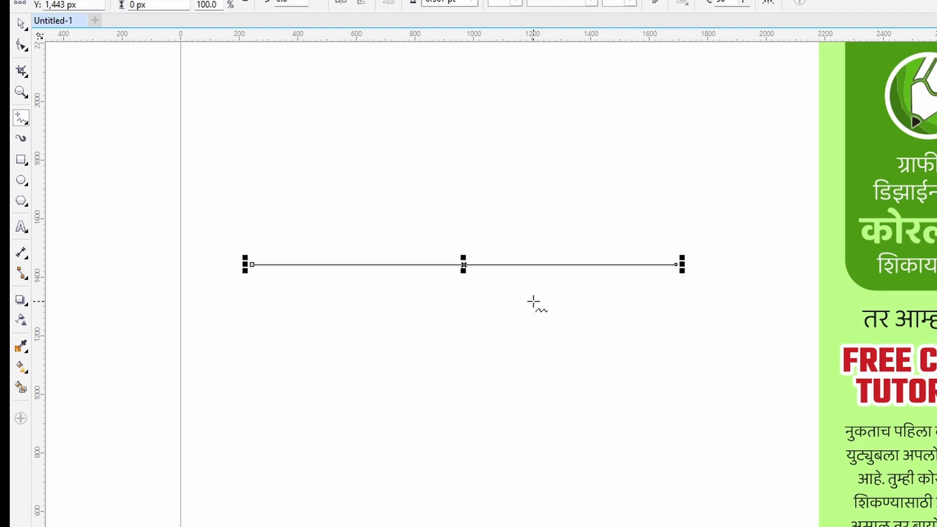
key(Delete)
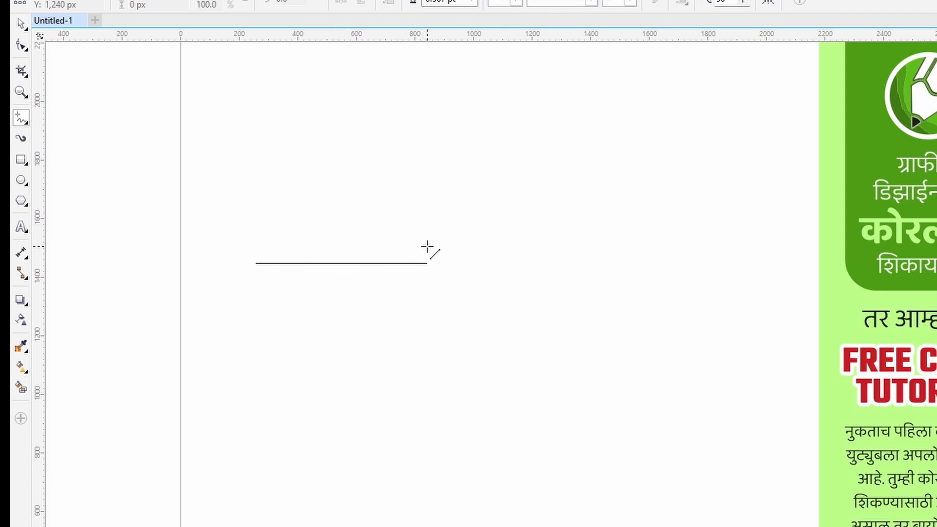
Step: Draw a horizontal line about 1,510 px long and a vertical line about 1,230 px long crossing it with the Freehand tool
click(697, 264)
key(Escape)
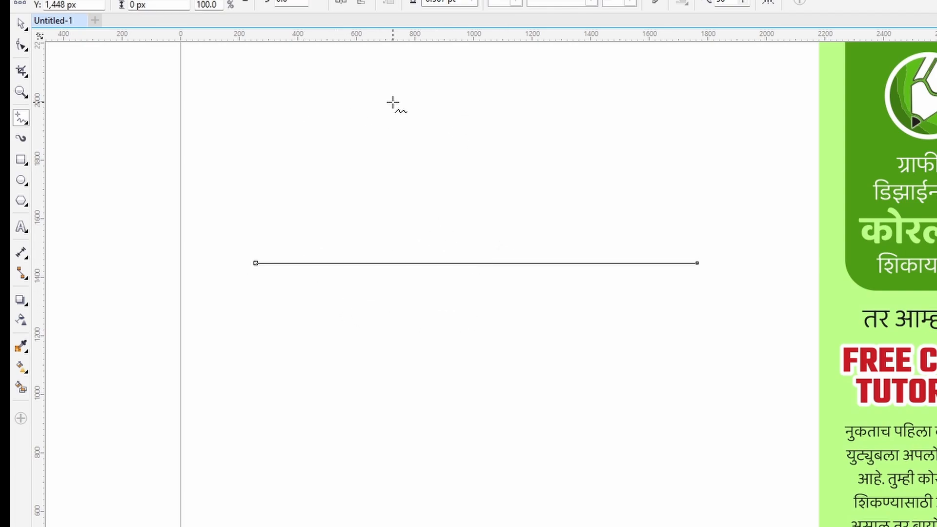
click(392, 104)
click(393, 462)
key(space)
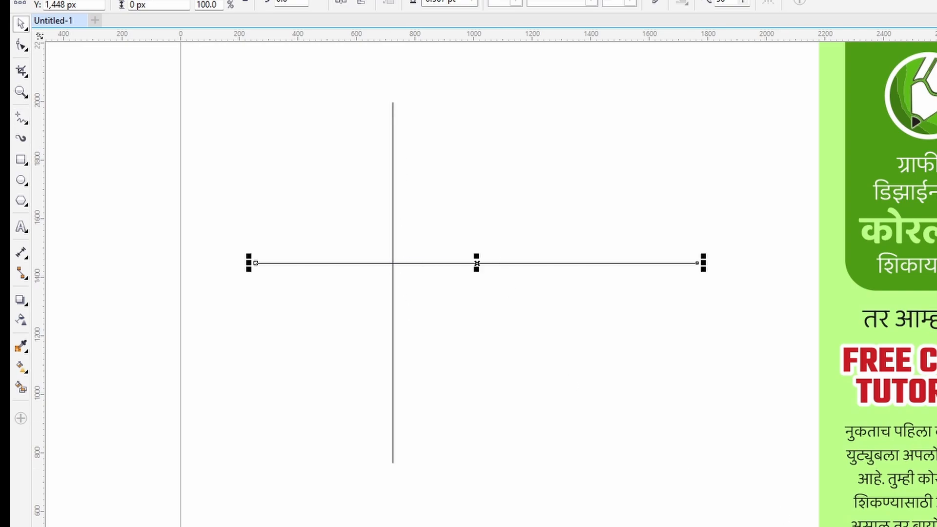
Step: Set the horizontal line's outline width to 4 pt and recolour it violet-blue
key(F12)
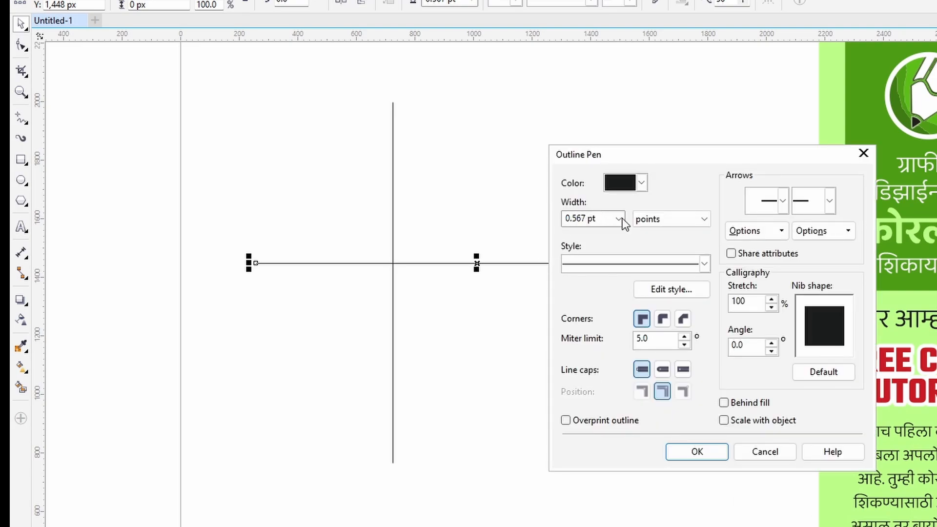
drag(597, 218, 479, 225)
text(4)
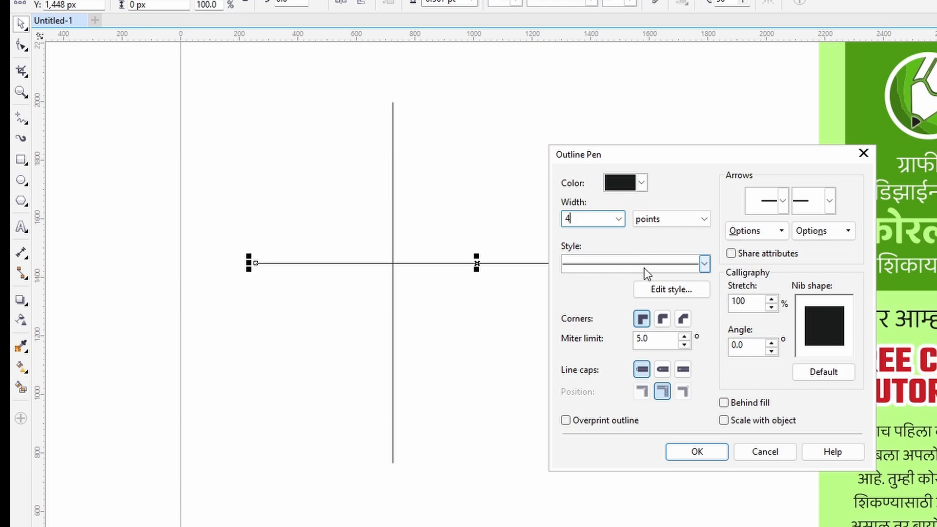
click(699, 452)
click(497, 336)
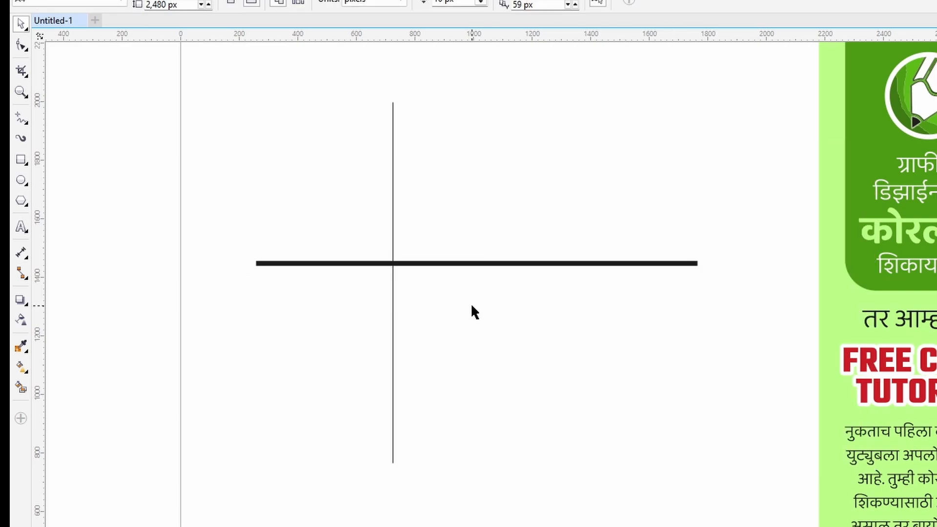
click(428, 264)
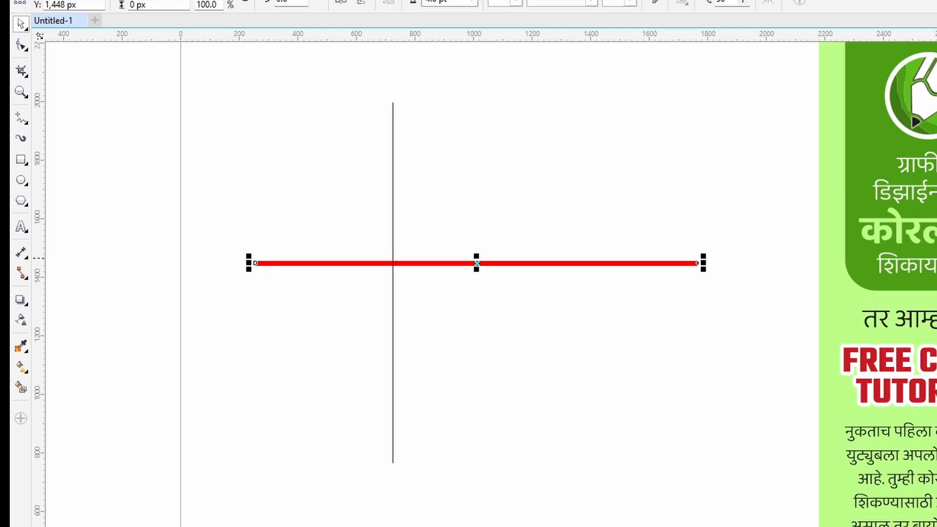
key(Escape)
Step: Draw a square about 875 × 875 px below the blue line with the Rectangle tool
key(F6)
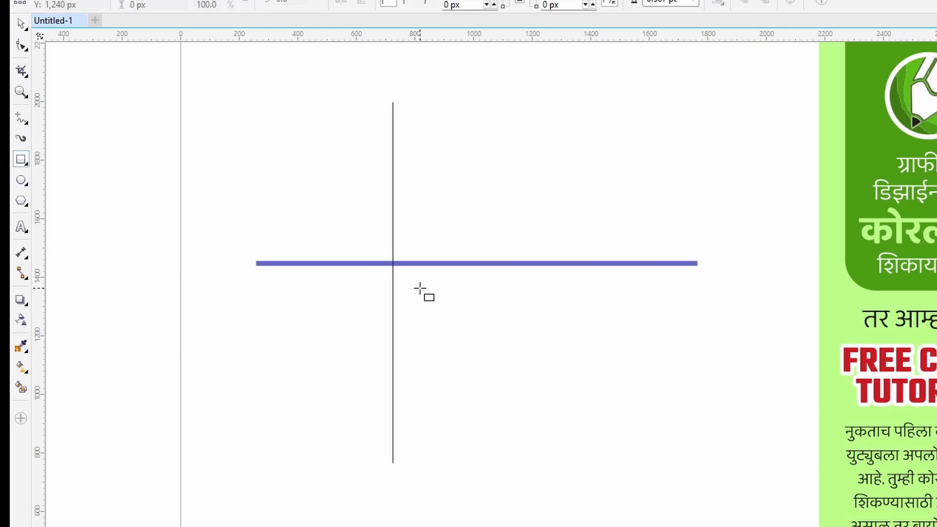
drag(419, 283, 687, 497)
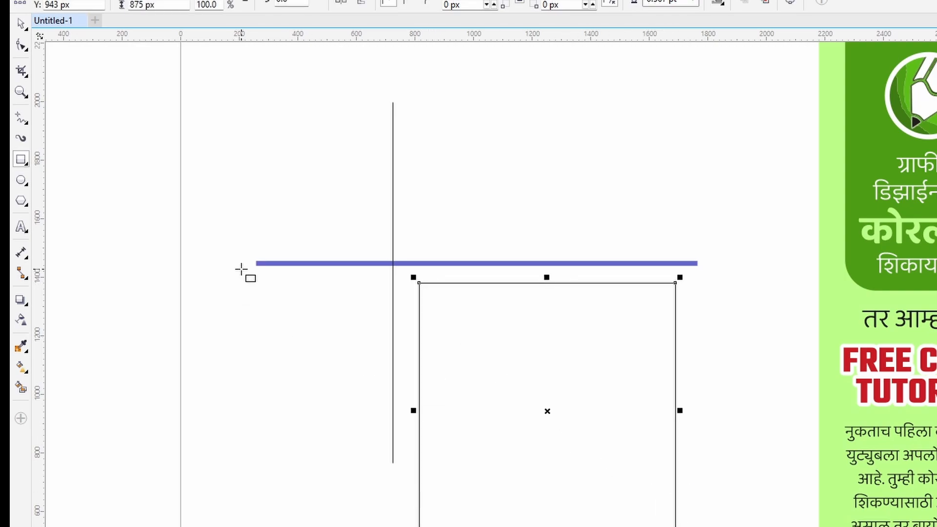
scroll(244, 272, down, 2)
Step: Set the square's outline width to 3 pt
key(F12)
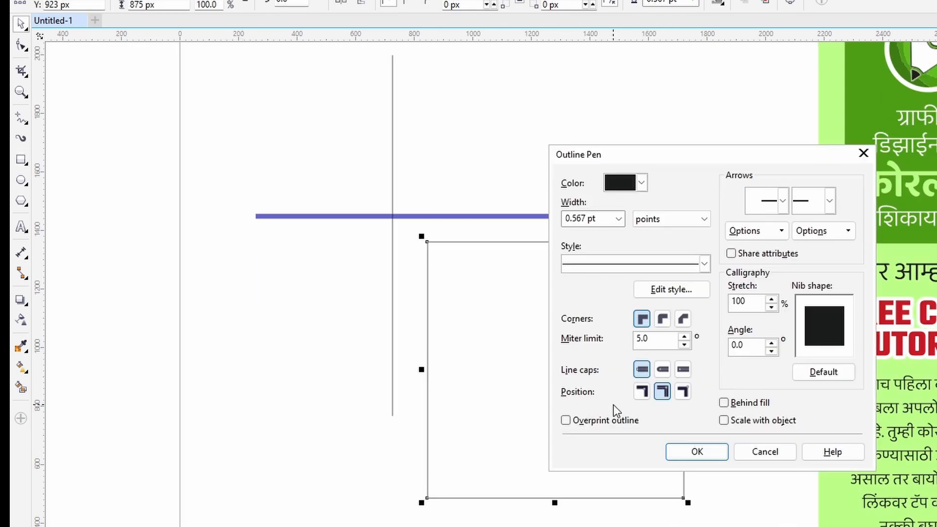
drag(598, 218, 562, 233)
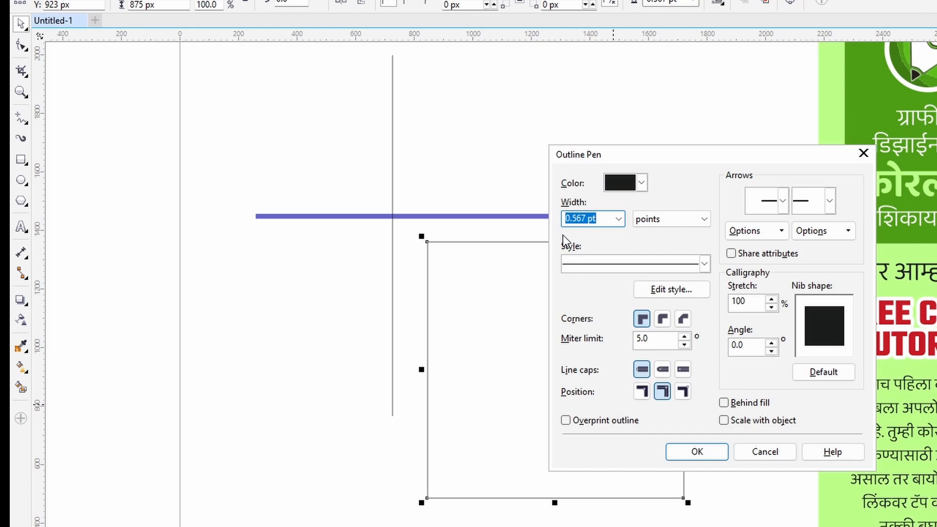
text(3)
click(697, 459)
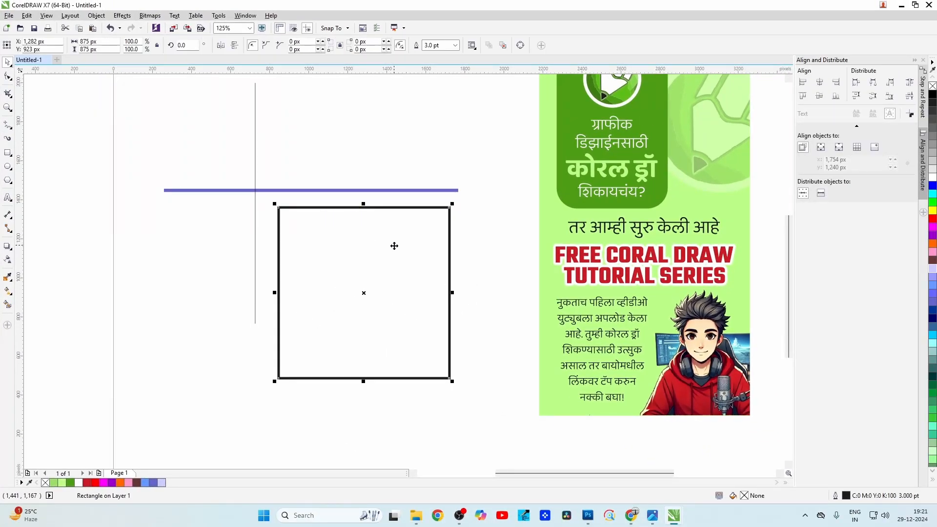
Step: Recolour the square's outline orange (#FF6600) and fill the square with yellow
right_click(932, 248)
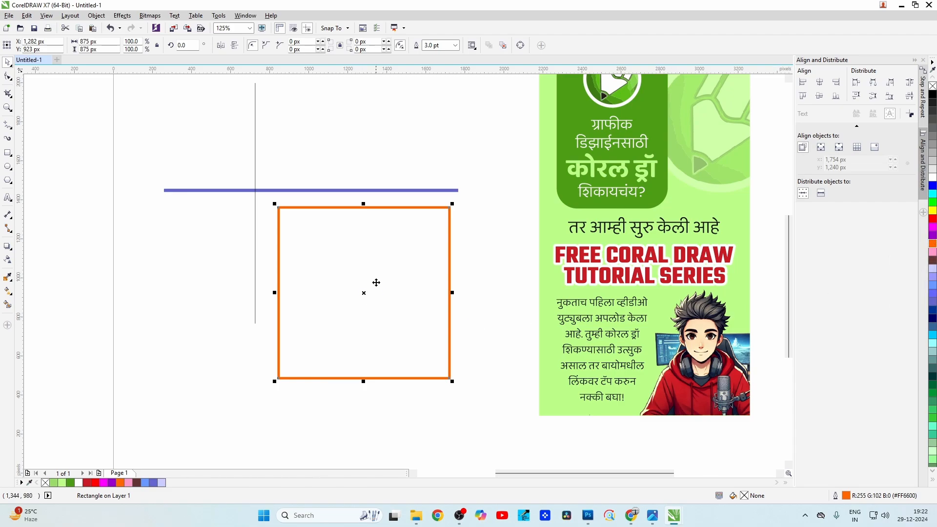
click(932, 211)
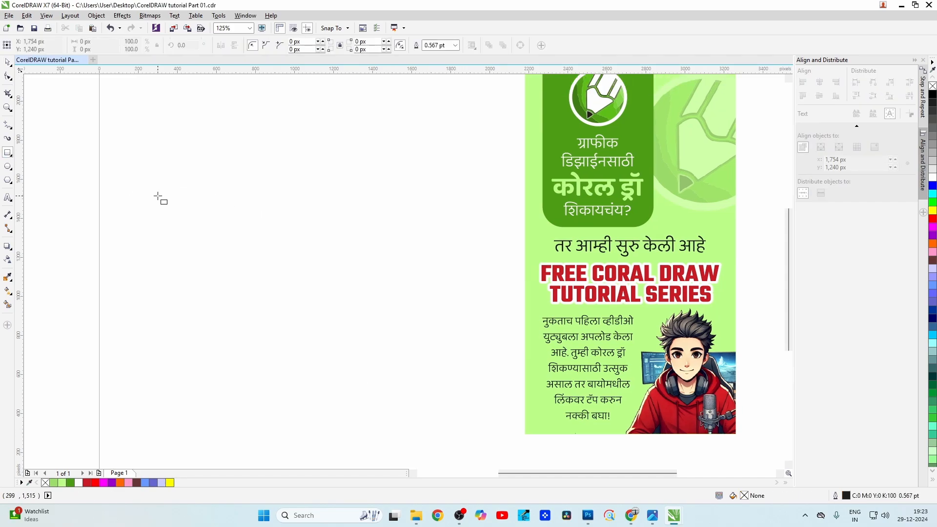
Step: Draw a free-proportioned rectangle about 323 × 305 px in the blank area with the Rectangle tool and undo it
drag(194, 182, 282, 272)
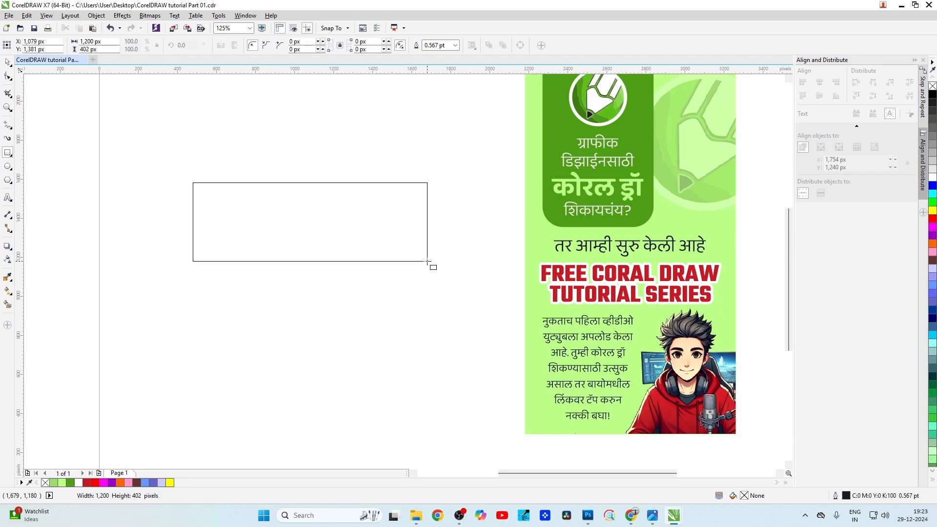
mouse_move(438, 252)
mouse_down()
mouse_move(241, 339)
mouse_move(416, 272)
mouse_move(406, 351)
mouse_move(271, 268)
mouse_move(256, 242)
mouse_up()
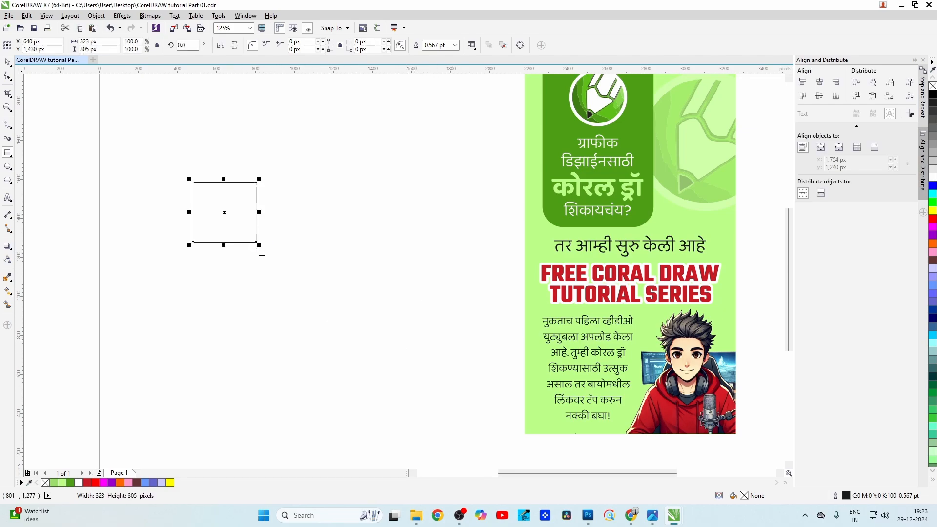
key(ctrl+z)
Step: Draw a perfect square about 953 × 953 px beside the artwork and undo it
drag(199, 173, 202, 176)
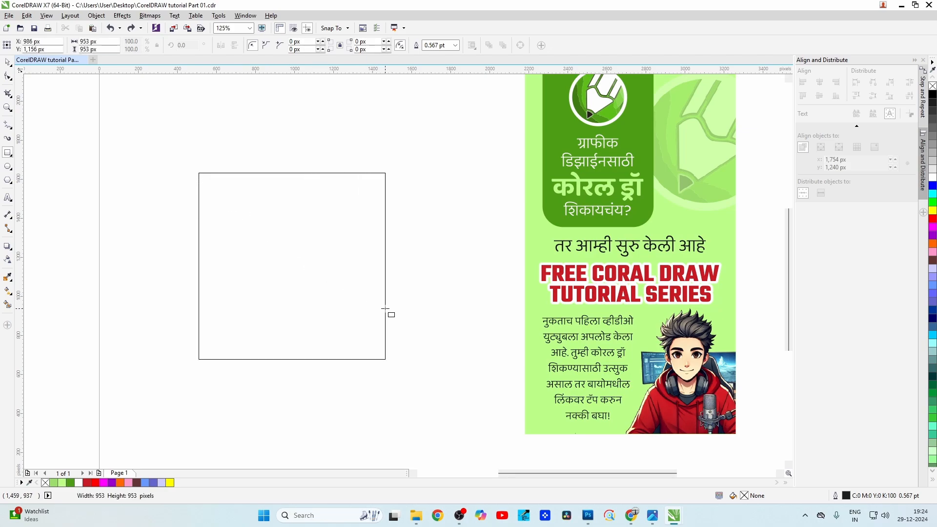
drag(385, 308, 414, 322)
key(ctrl+z)
Step: Draw an ellipse in the blank area with the Ellipse tool, undo it, and draw another one there
key(F7)
drag(201, 174, 330, 356)
key(ctrl+z)
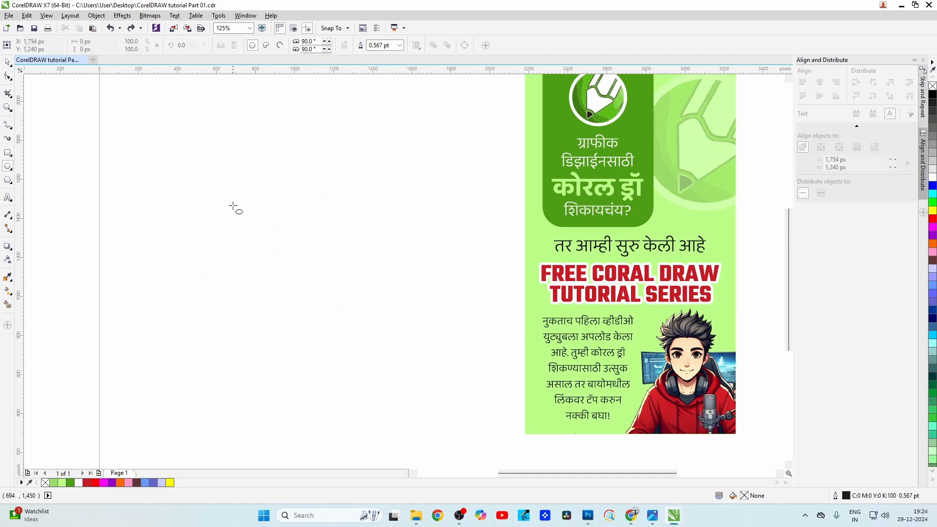
drag(369, 297, 396, 324)
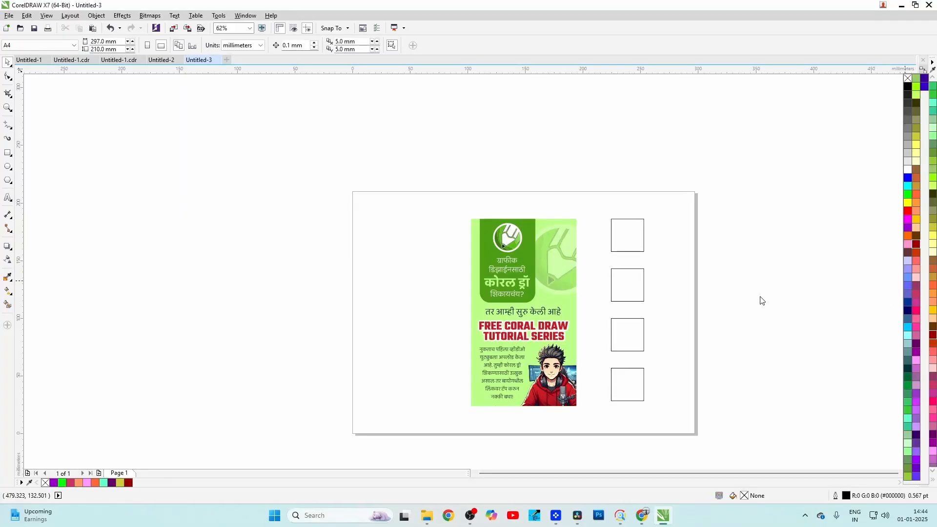
Step: Fill the topmost empty square beside the poster with dark red and the second square with dusky pink
click(641, 245)
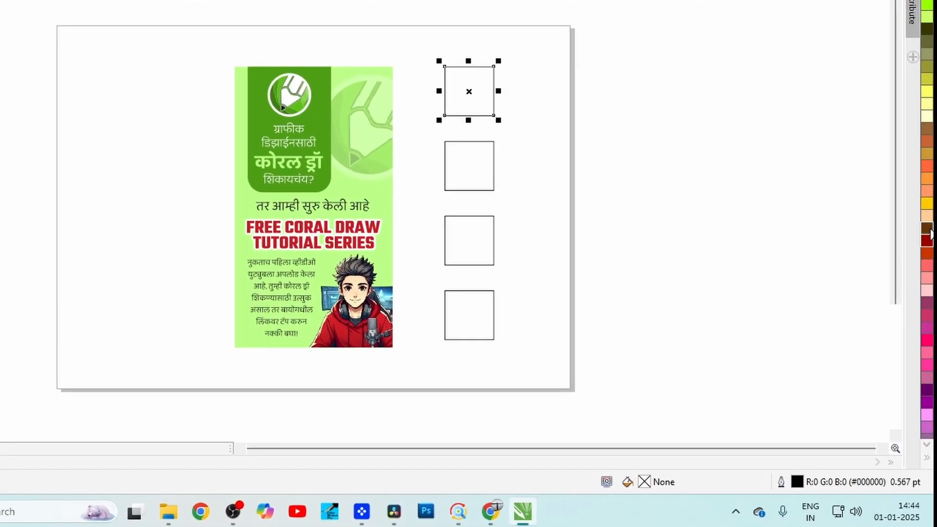
click(925, 241)
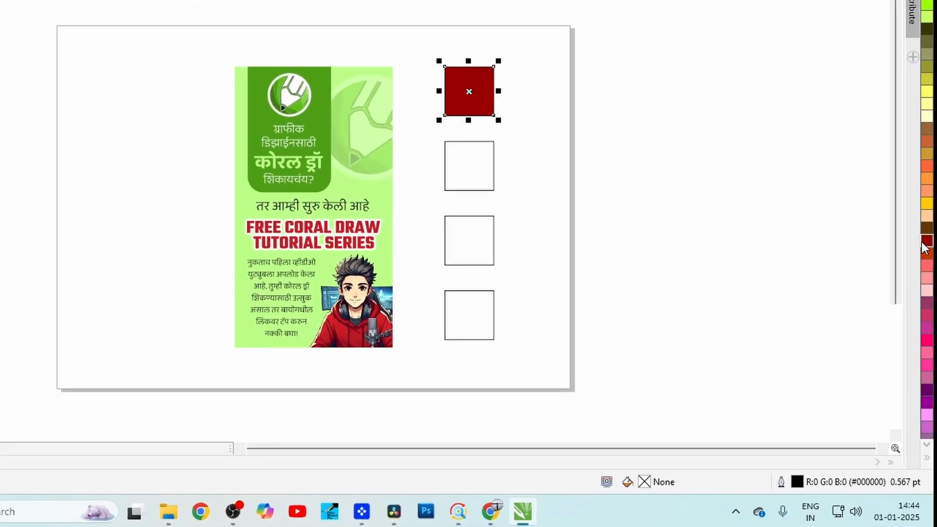
click(927, 460)
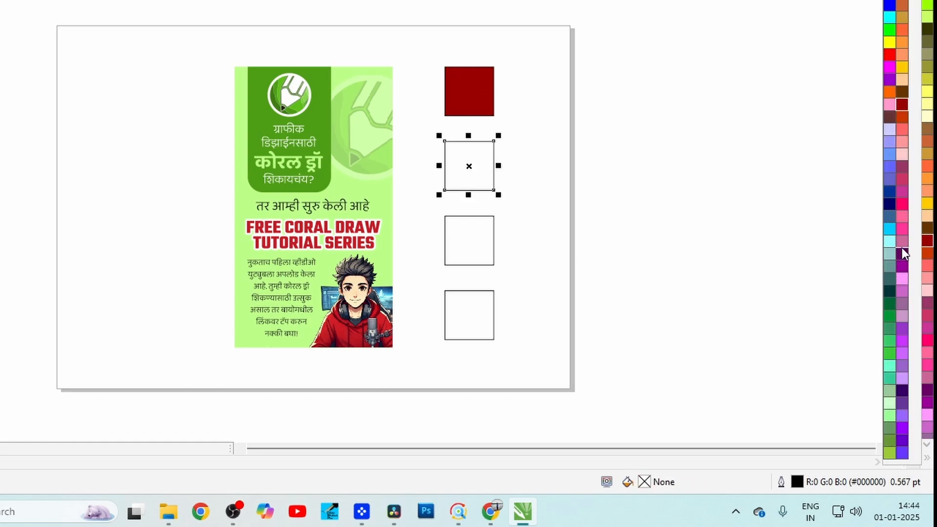
click(902, 241)
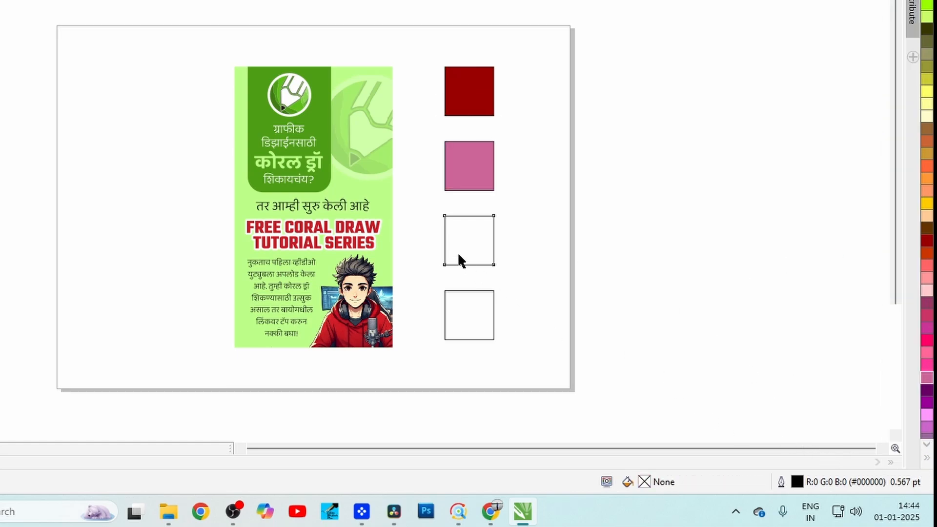
Step: Fill the third square beside the poster with light orange and the fourth square with green (#33CC66)
click(926, 459)
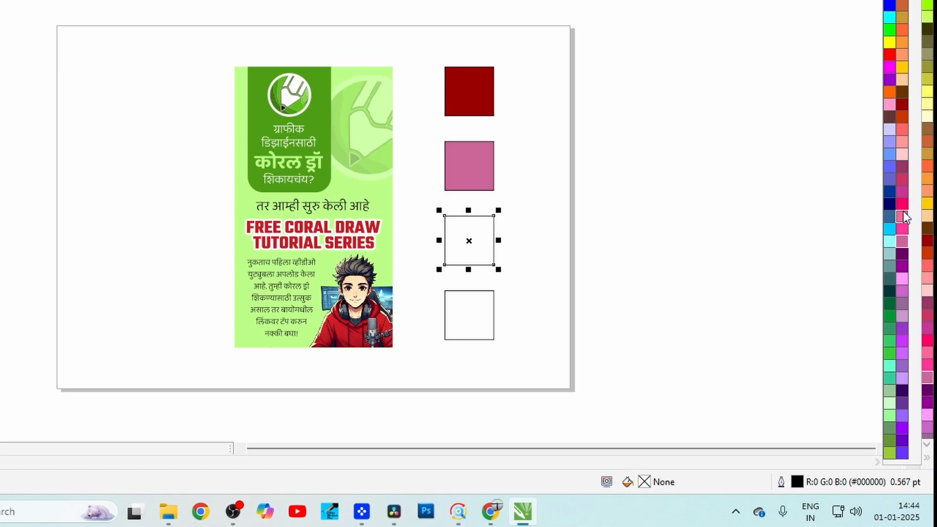
click(926, 192)
click(466, 314)
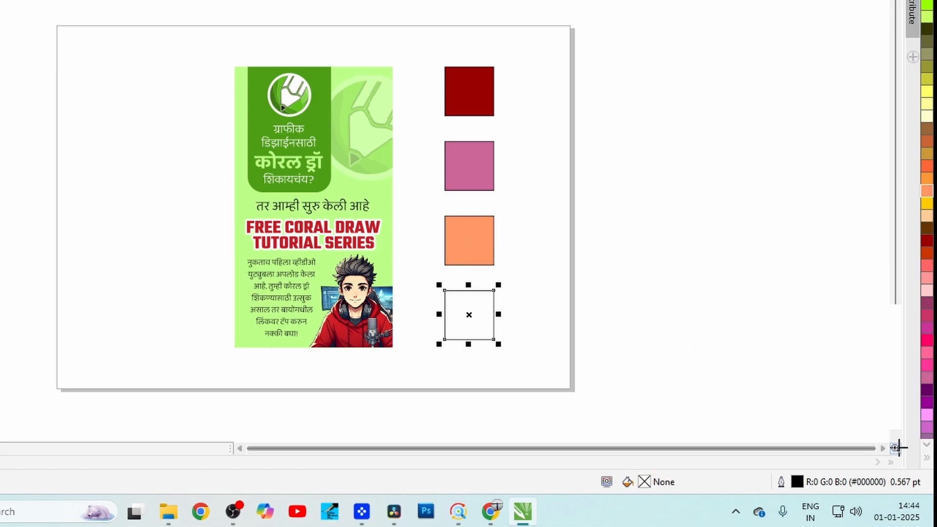
click(926, 457)
click(892, 346)
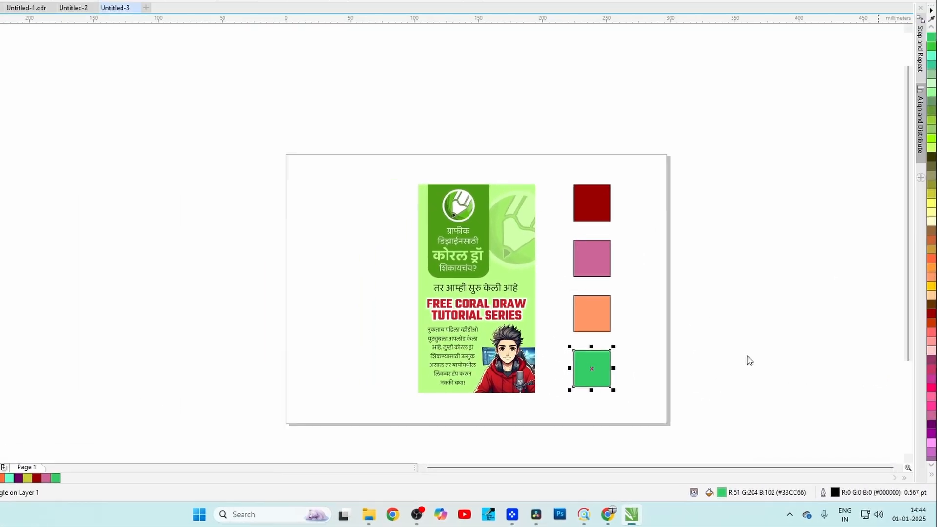
Step: Remove the outlines from all four coloured squares beside the poster
drag(669, 173, 624, 220)
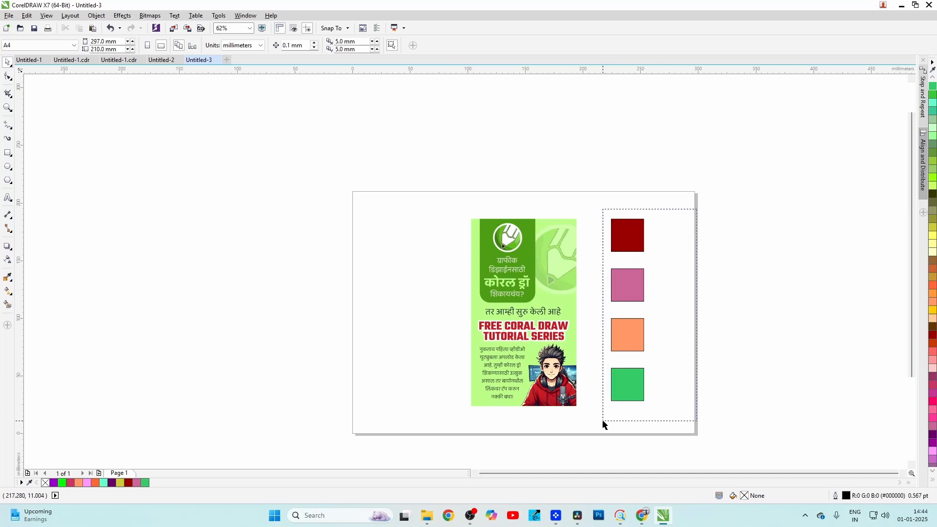
drag(603, 424, 603, 425)
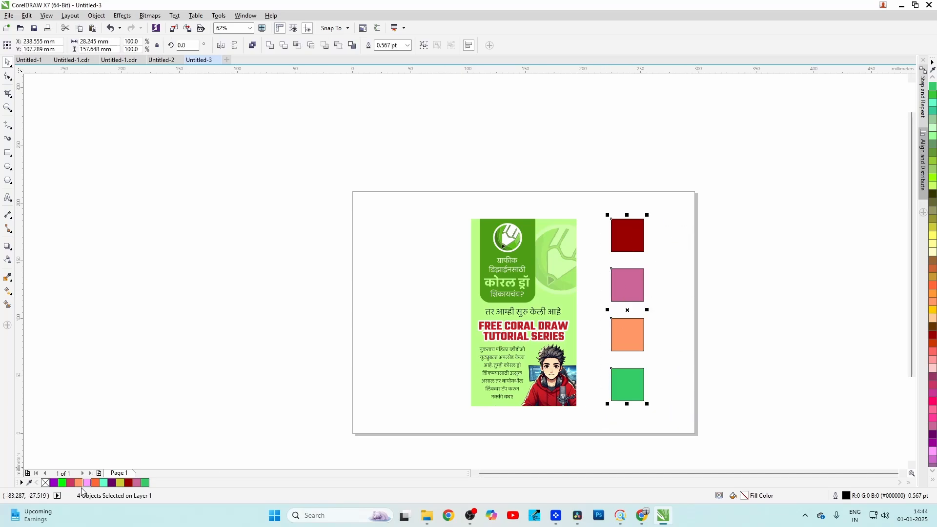
click(192, 353)
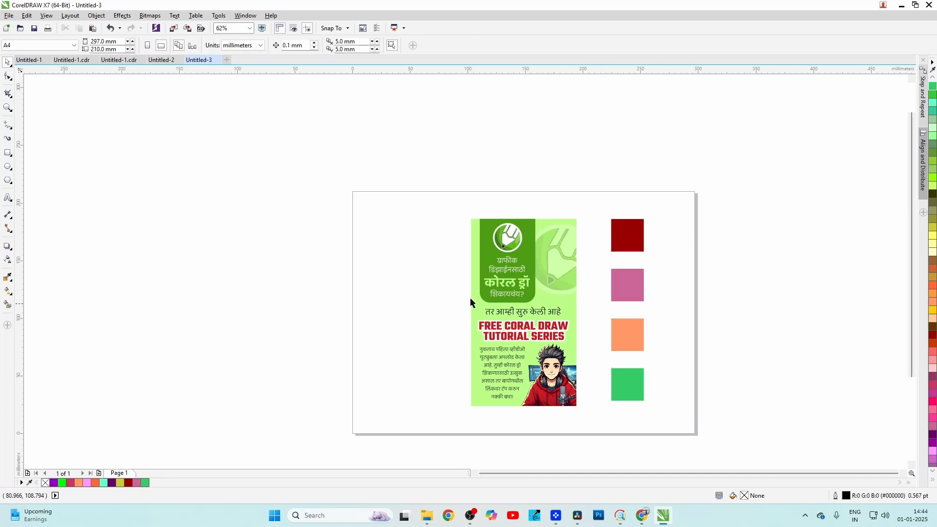